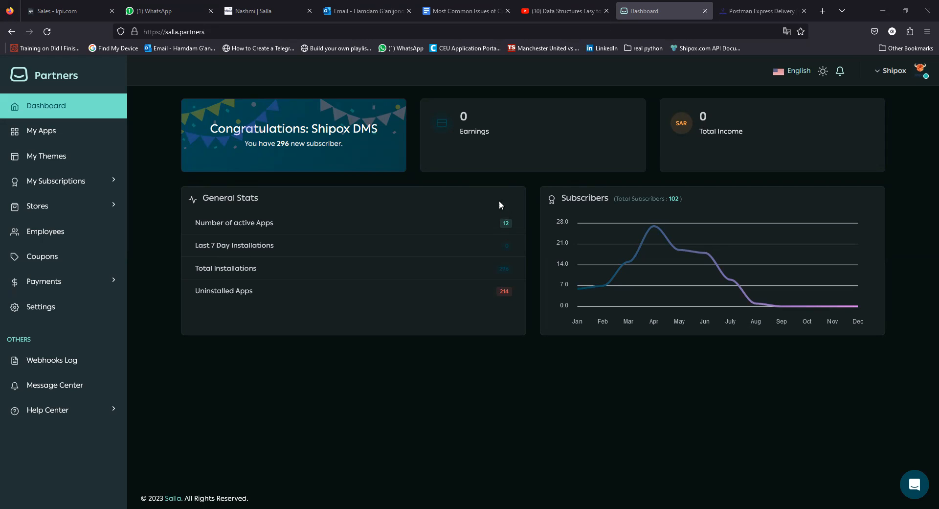
Inspect the Salla Partners web address in the browser's address bar.
key(ctrl+l)
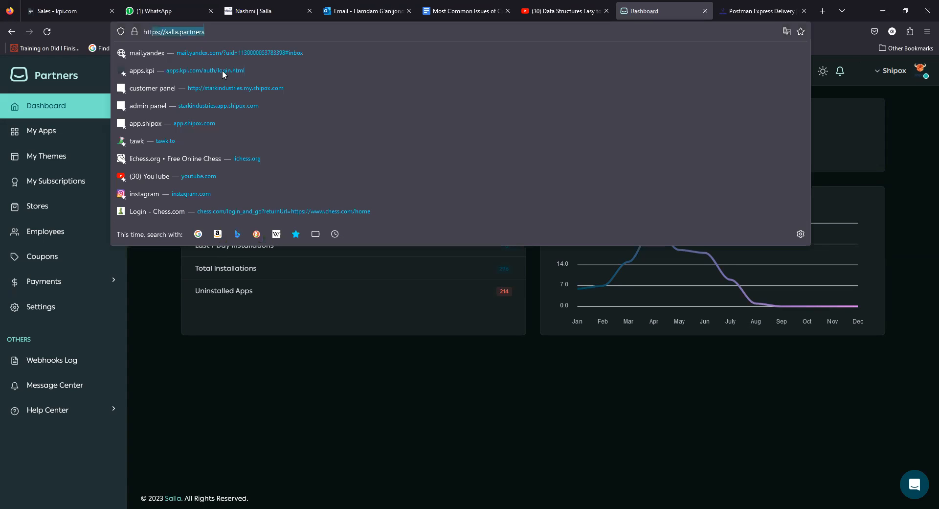
click(350, 408)
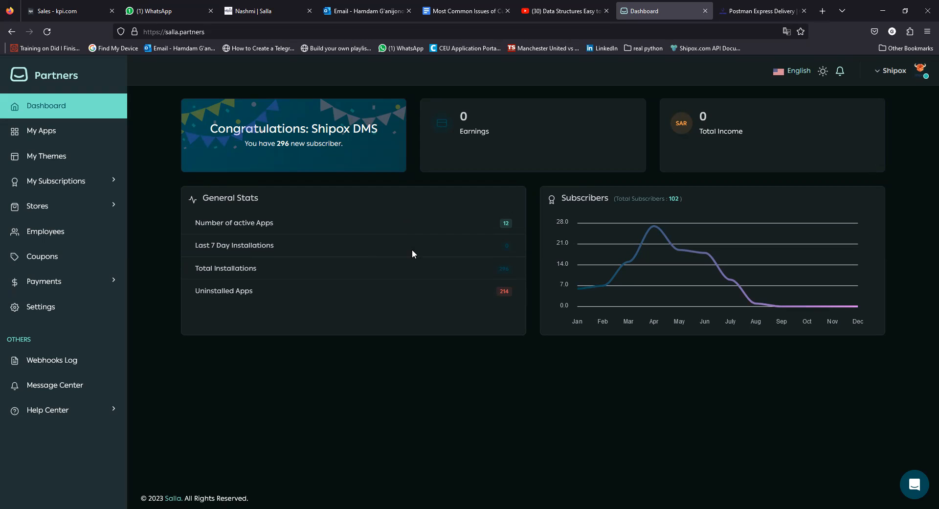
double_click(193, 31)
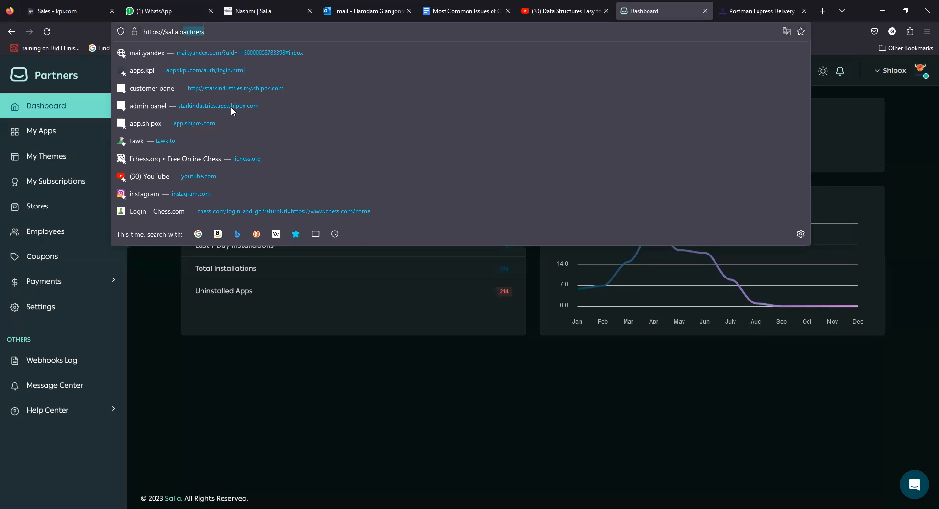
click(330, 415)
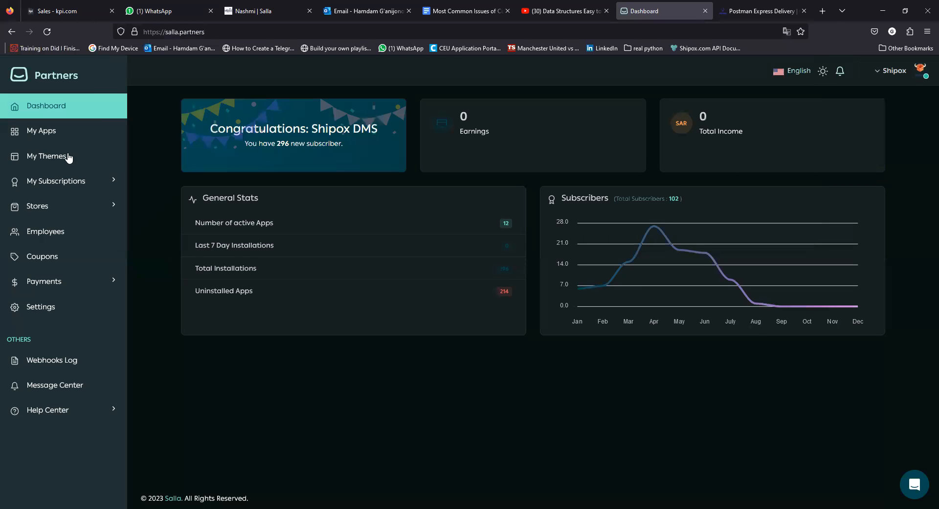
Open My Apps and browse the cards, including Integration Development, Integration QA and SAB Express.
click(40, 132)
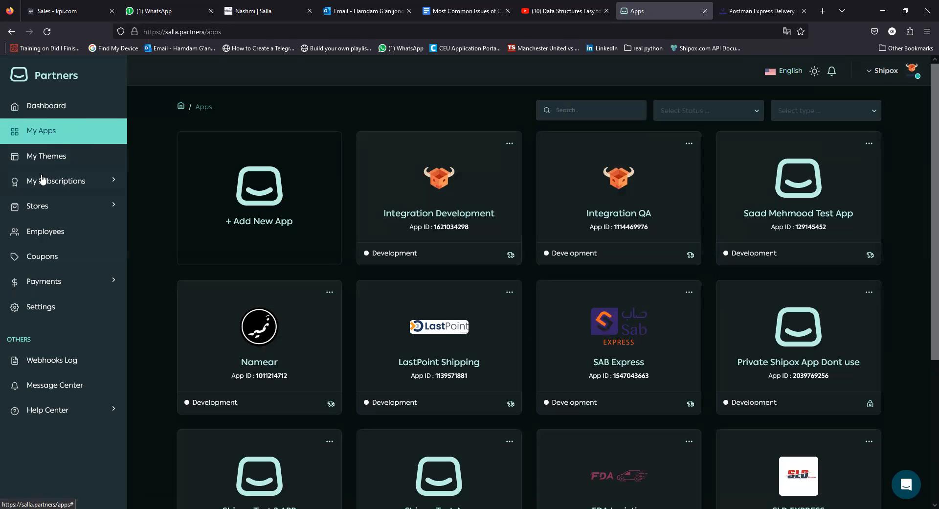
scroll(607, 323, down, 3)
scroll(596, 326, up, 3)
scroll(586, 269, down, 2)
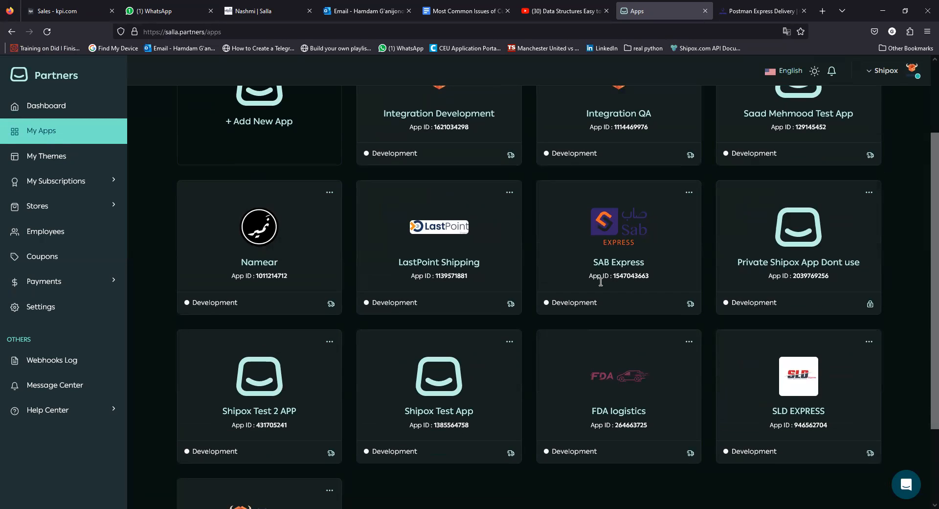
scroll(587, 269, up, 2)
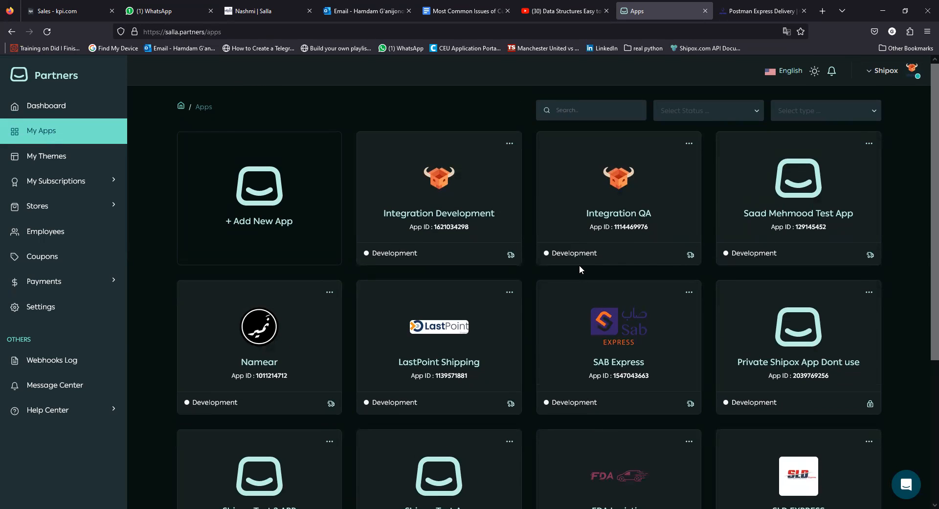
scroll(636, 299, down, 2)
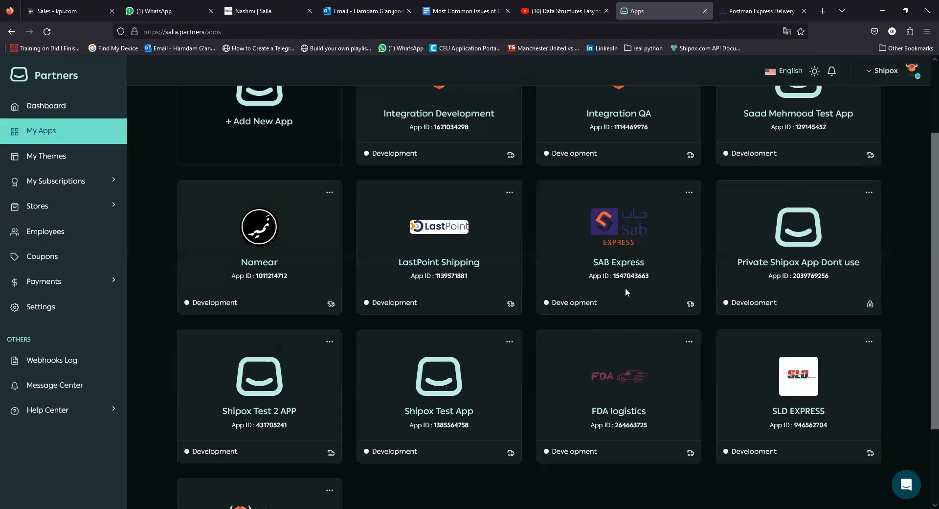
scroll(631, 348, up, 2)
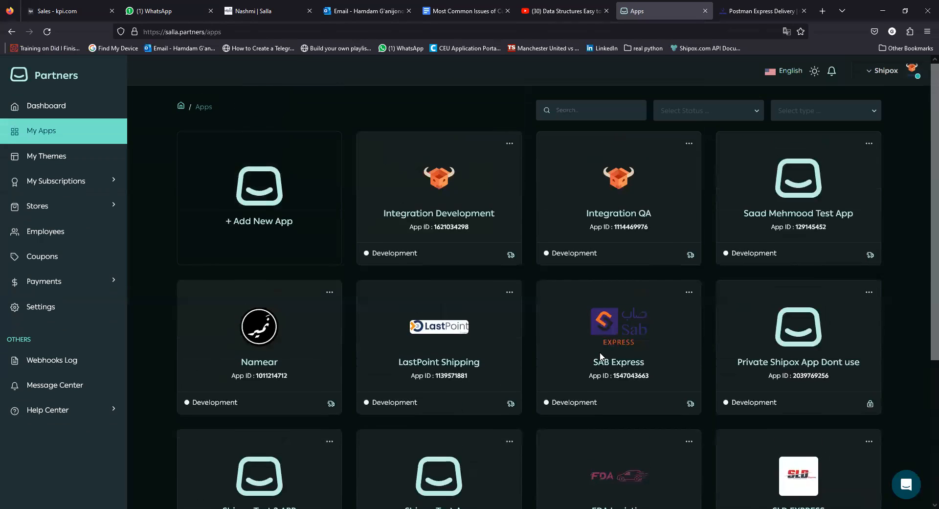
scroll(601, 355, down, 3)
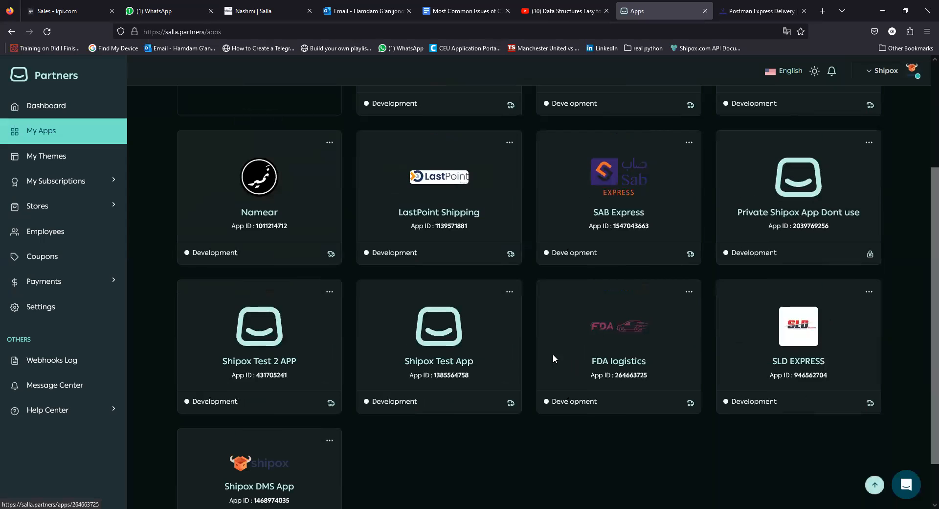
scroll(587, 309, down, 1)
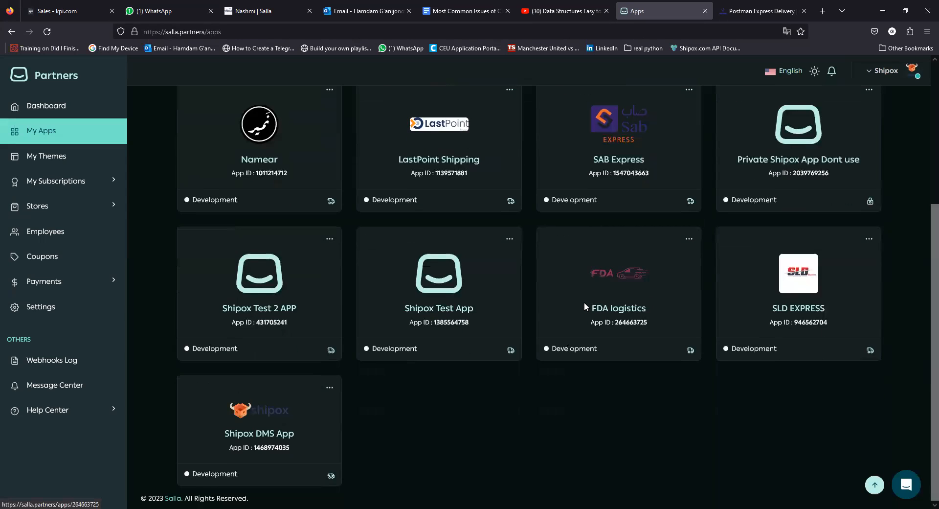
scroll(584, 306, up, 3)
scroll(584, 303, up, 1)
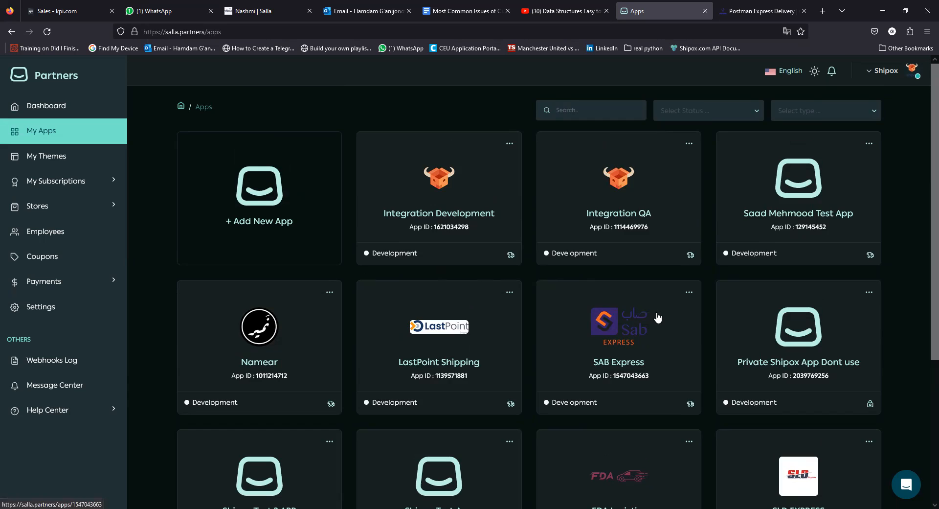
scroll(656, 317, down, 1)
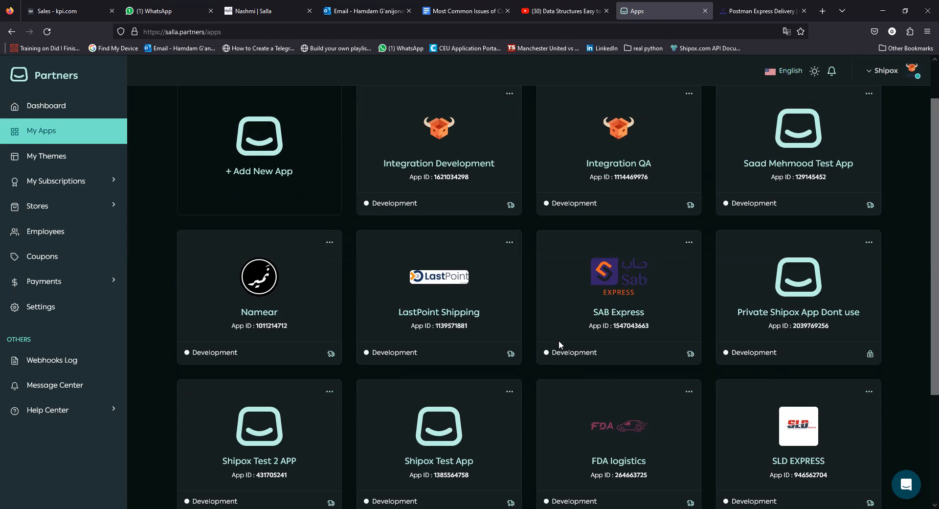
scroll(559, 345, up, 1)
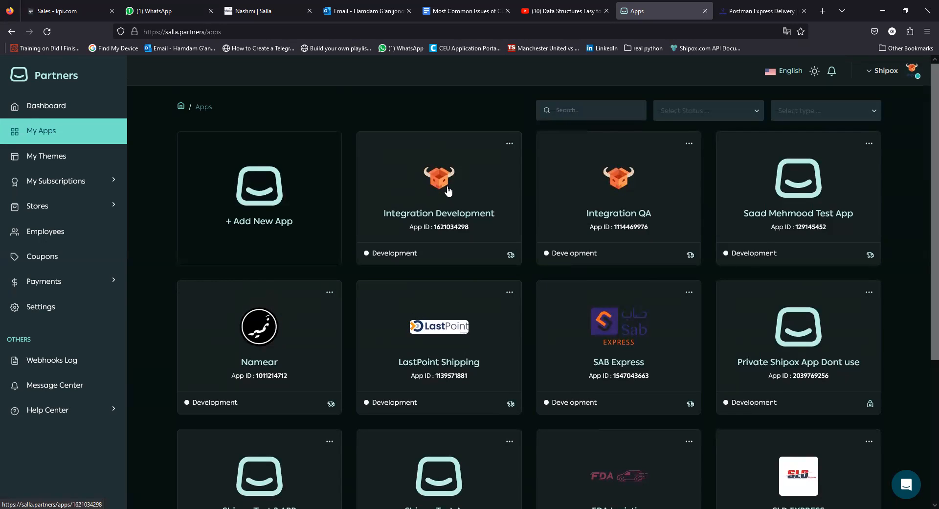
click(267, 210)
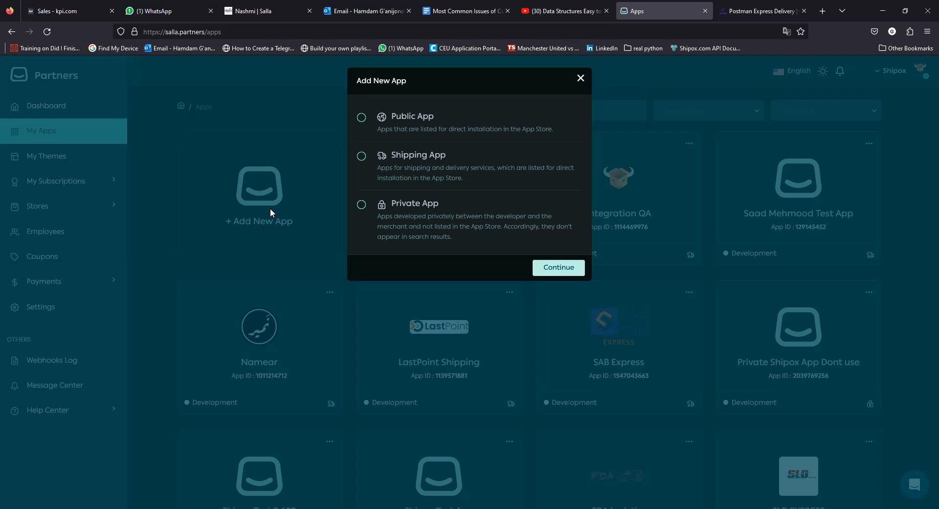
click(361, 156)
click(548, 269)
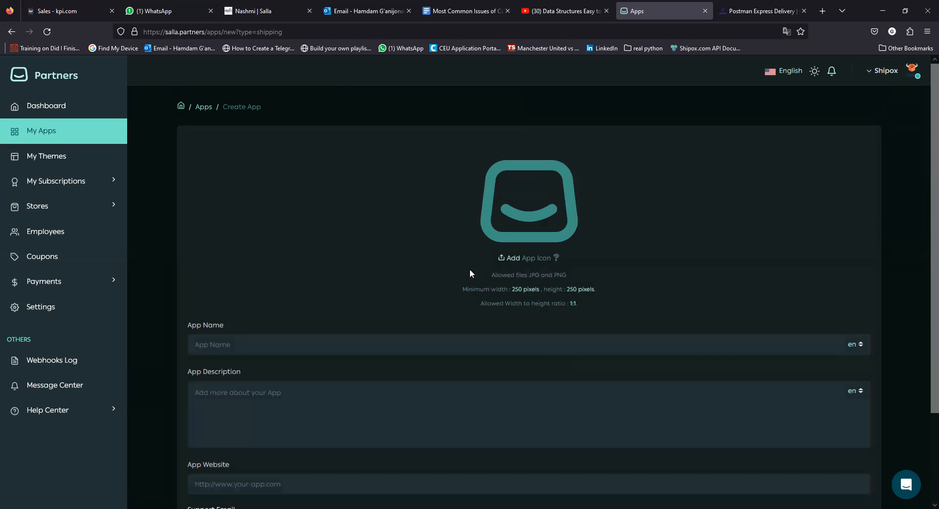
scroll(469, 269, down, 3)
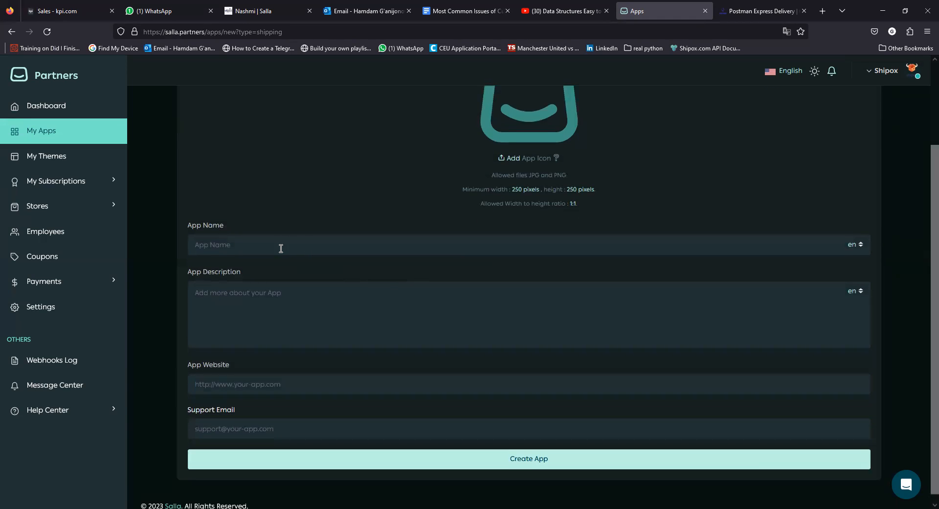
click(203, 281)
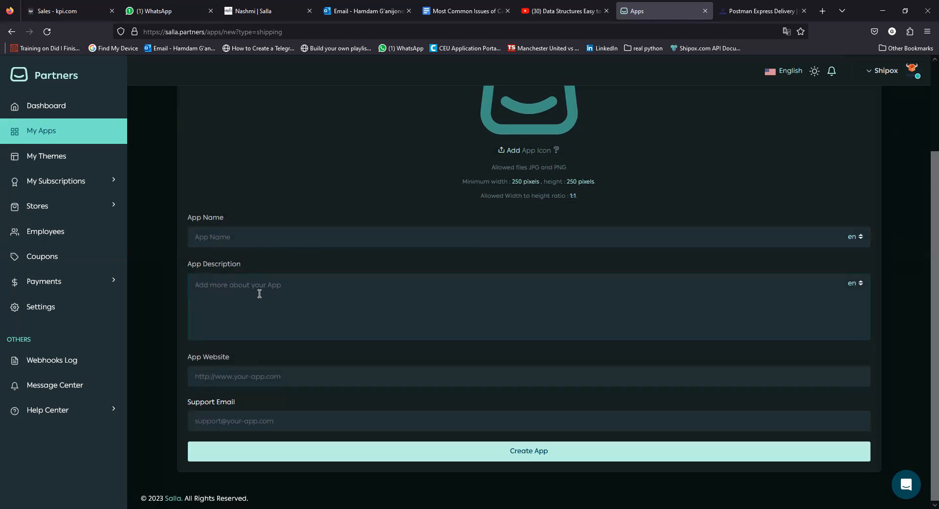
scroll(288, 308, up, 3)
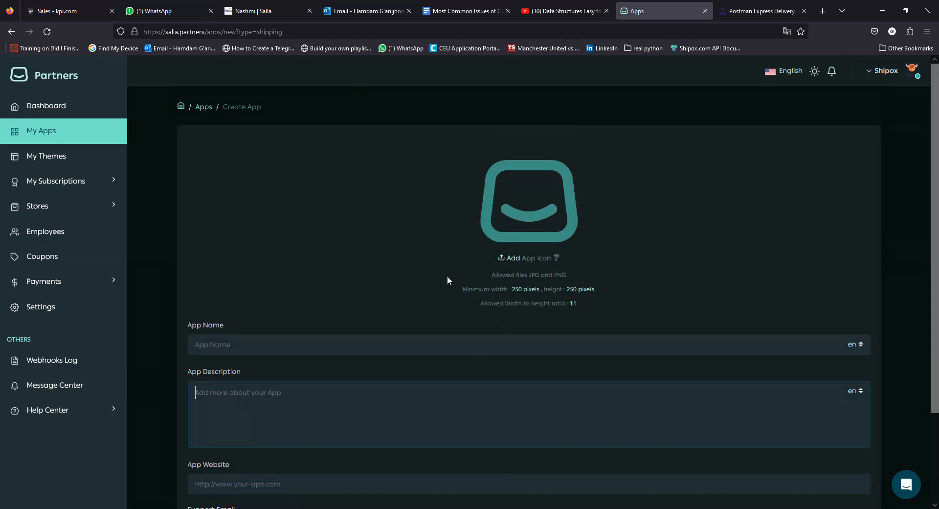
scroll(457, 295, down, 2)
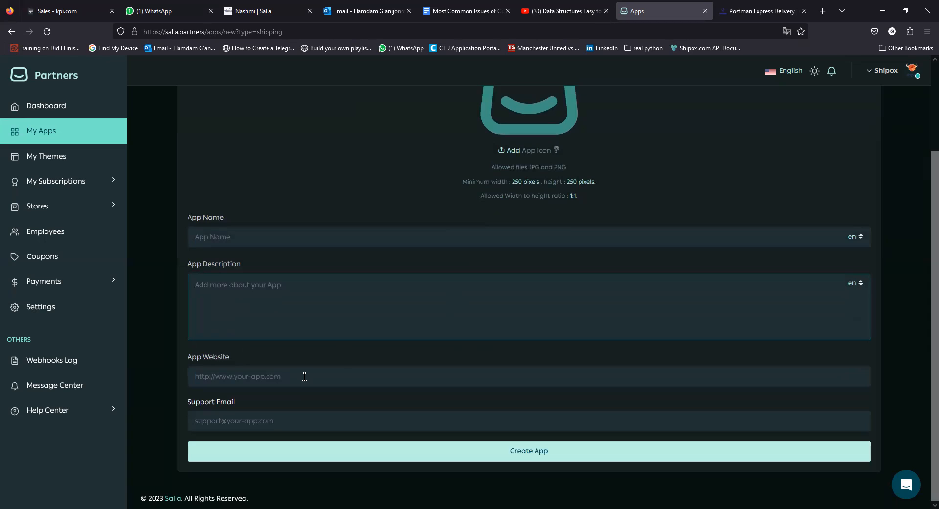
scroll(338, 389, up, 1)
scroll(310, 378, up, 1)
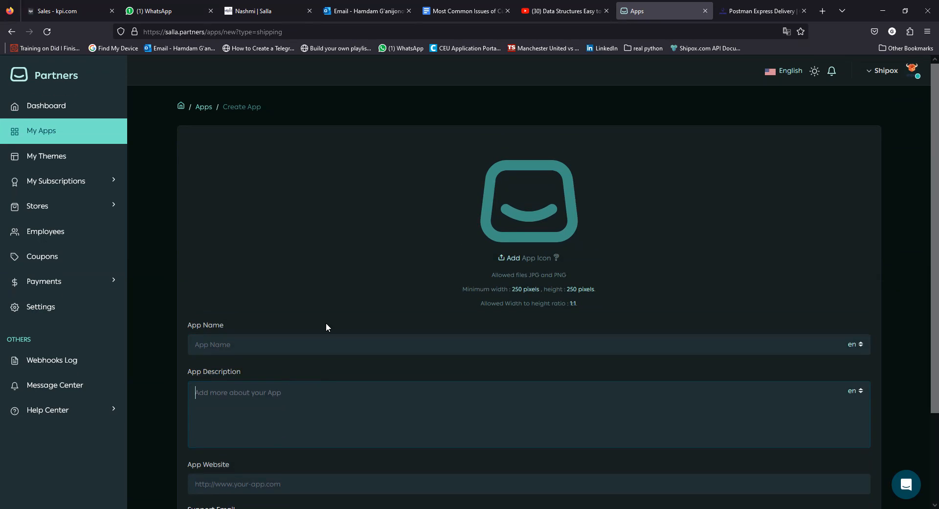
click(42, 143)
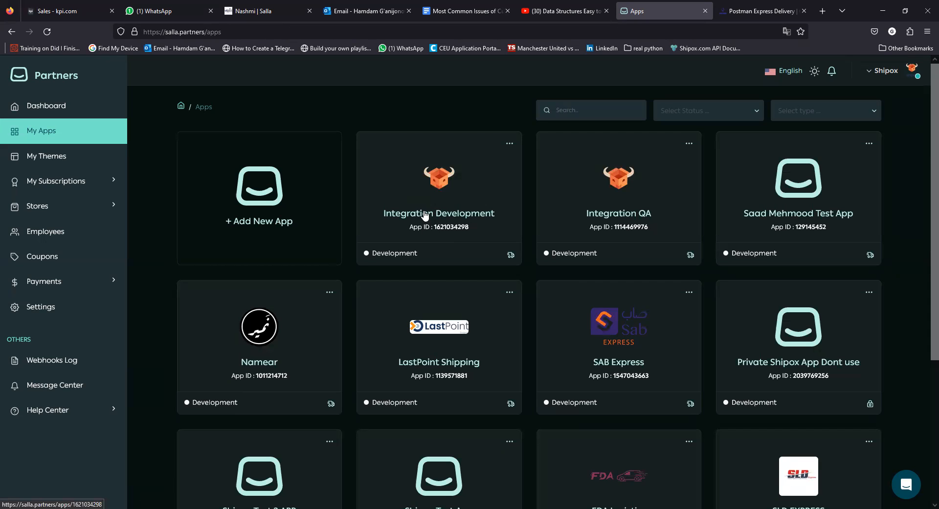
Open the Integration Development app and select its Client ID under App Keys.
click(447, 193)
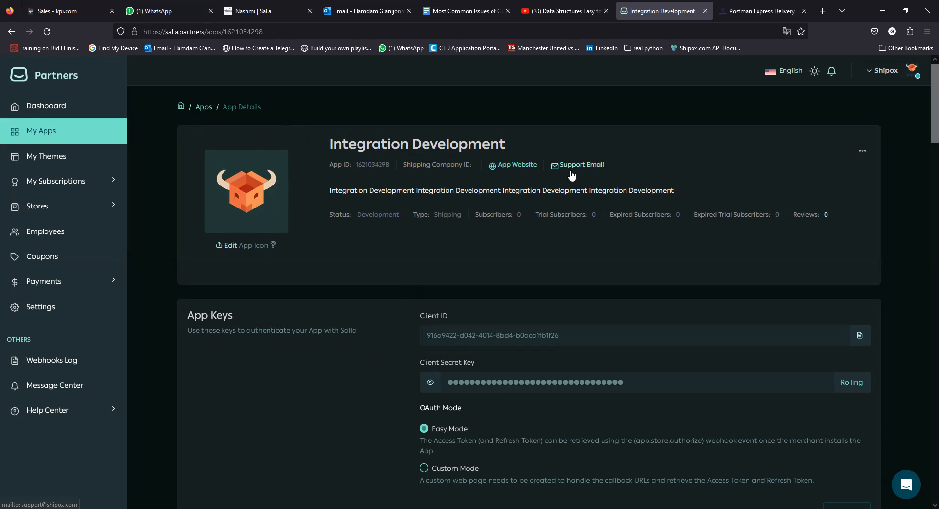
scroll(483, 259, down, 2)
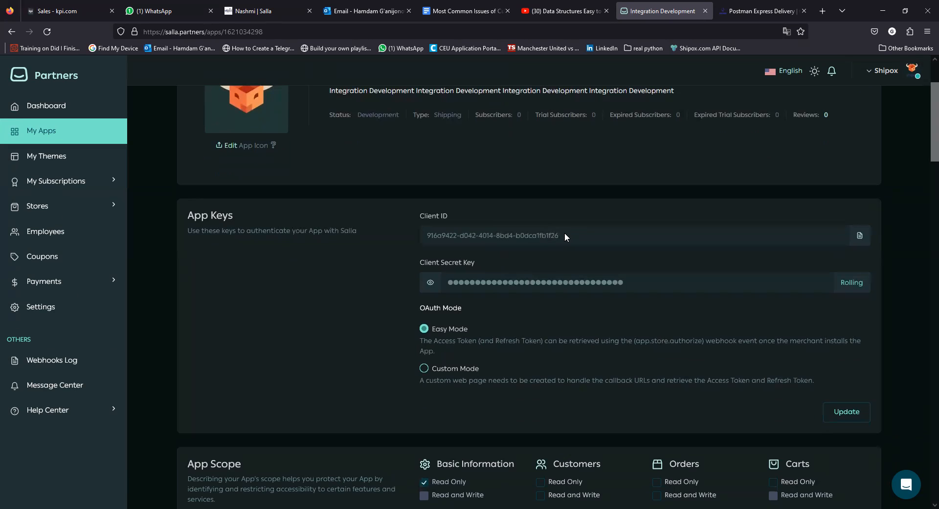
drag(574, 232, 417, 236)
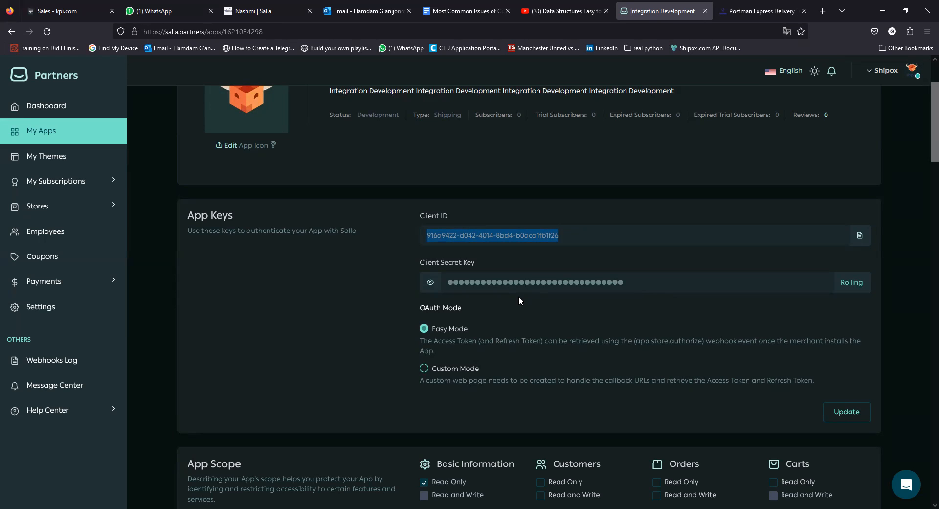
scroll(510, 297, down, 1)
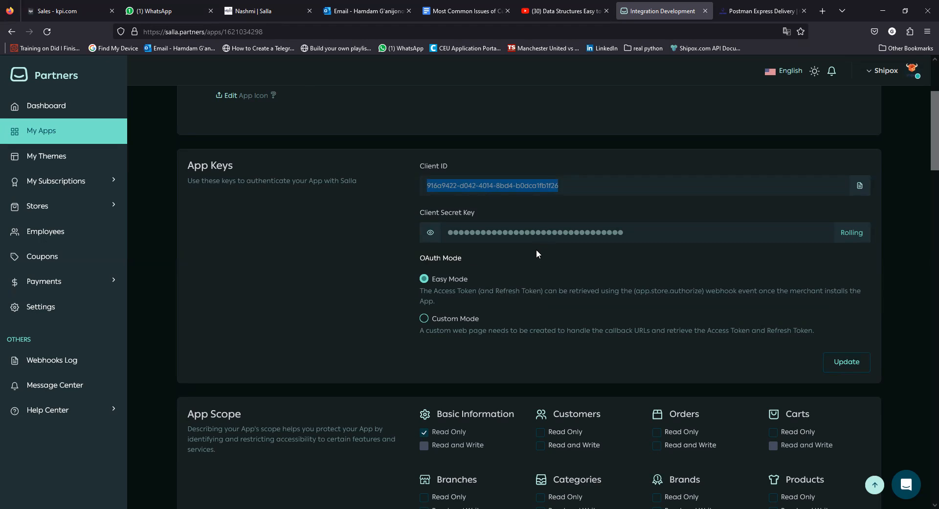
Adjust the Basic Information scope, check Webhooks and Shipping are read-and-write, then reach the Webhook URL.
scroll(536, 254, down, 2)
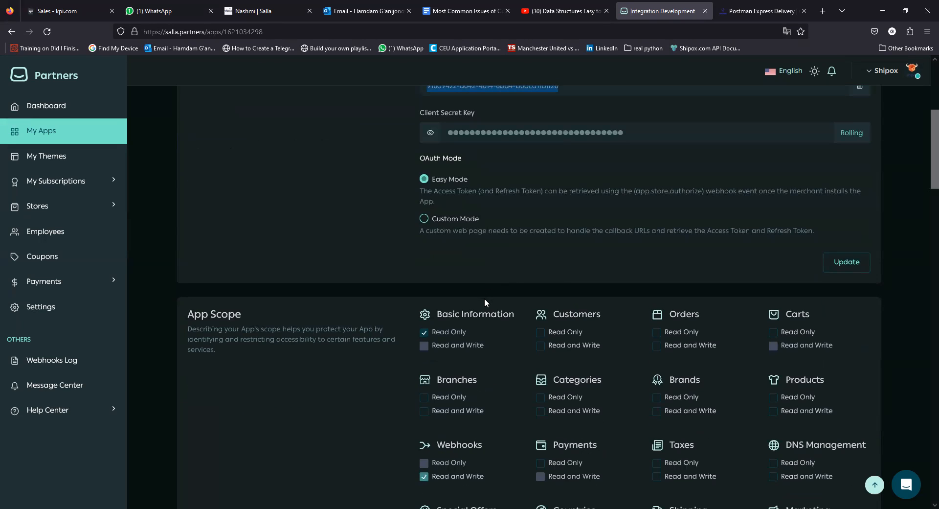
scroll(486, 303, down, 2)
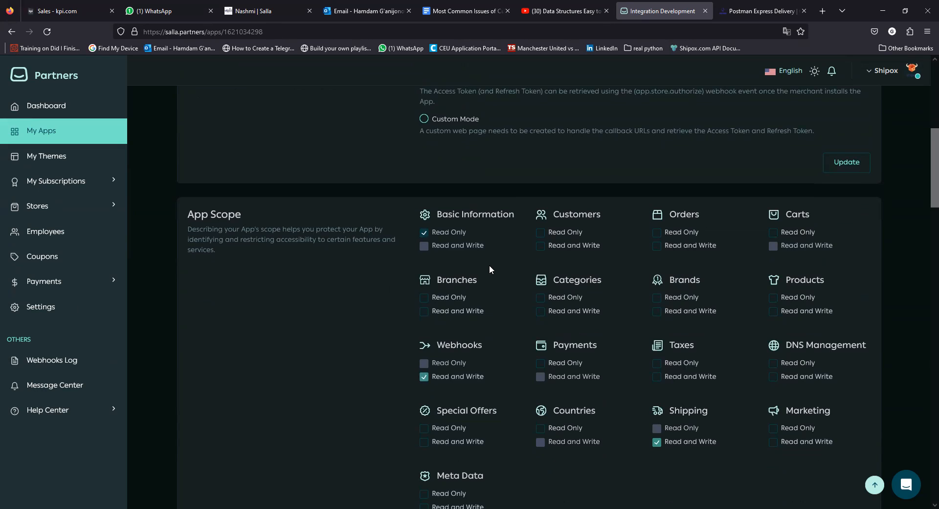
click(423, 234)
scroll(539, 277, down, 1)
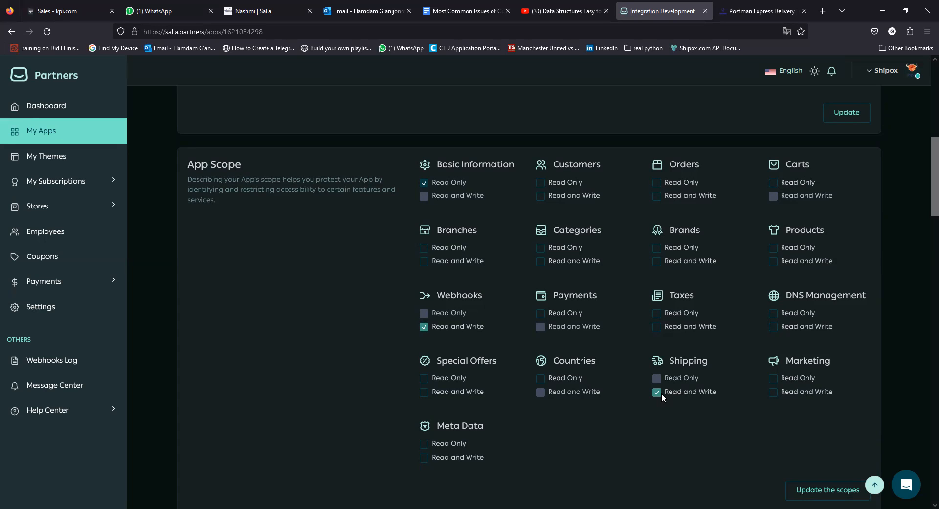
scroll(659, 392, up, 4)
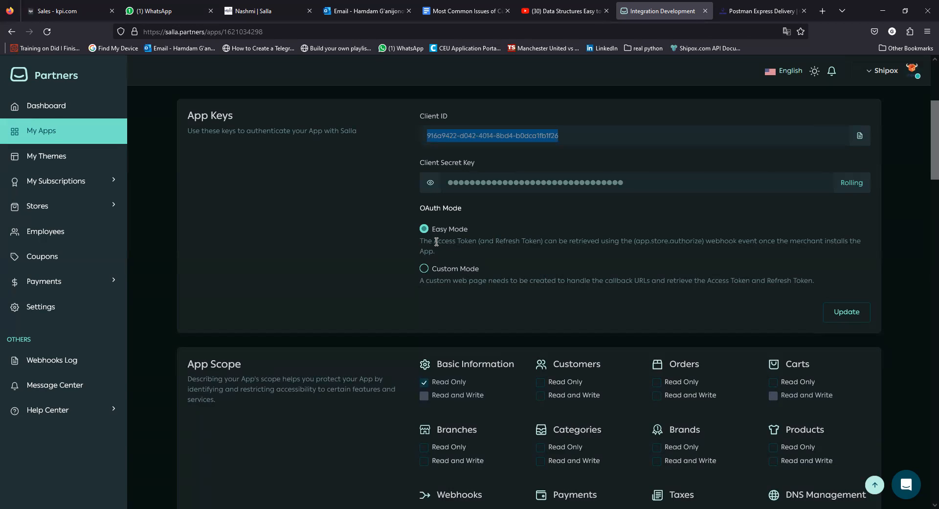
scroll(482, 287, down, 3)
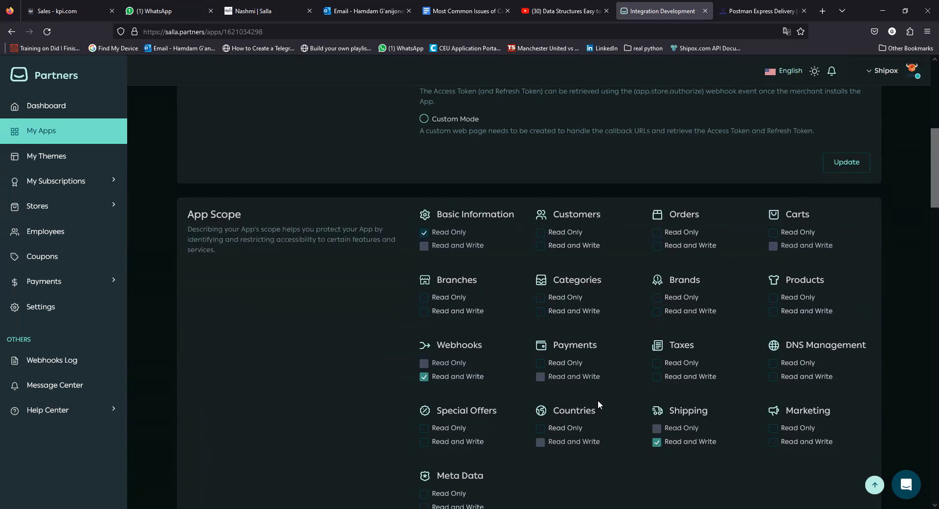
scroll(598, 400, down, 2)
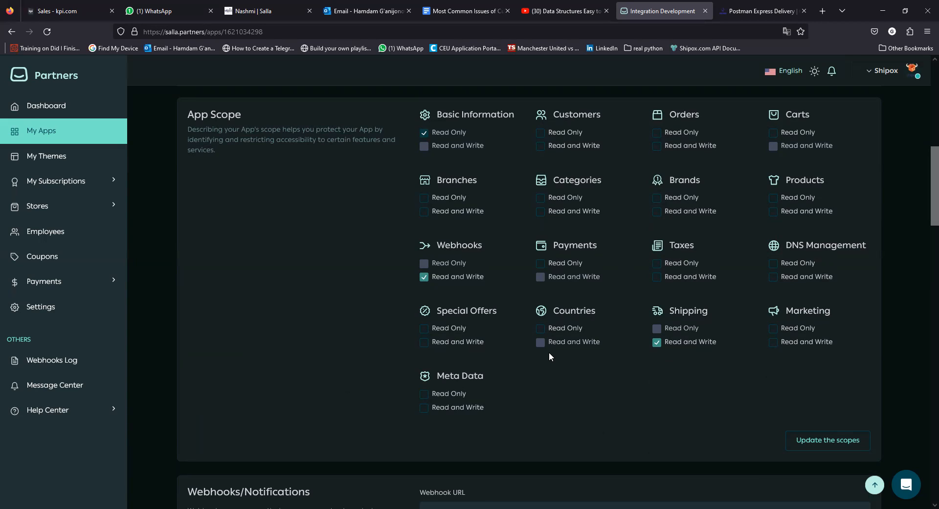
scroll(604, 329, down, 2)
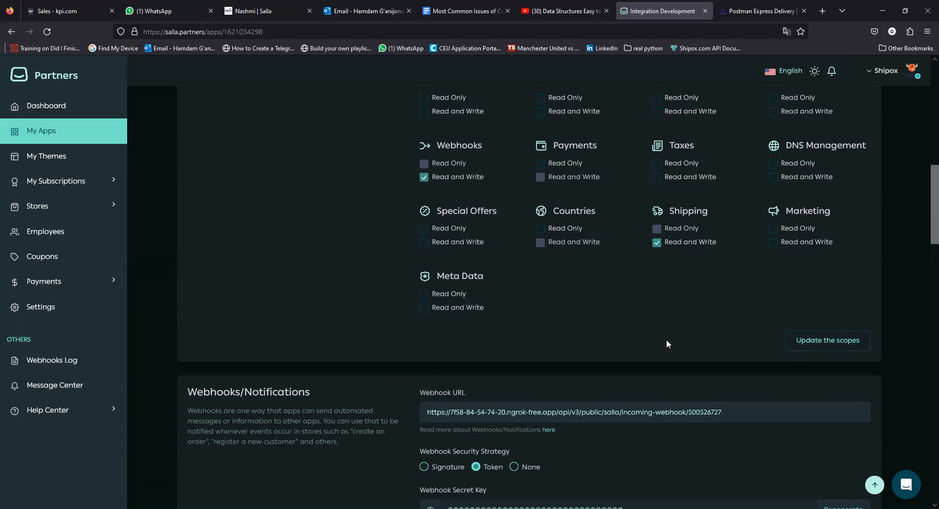
scroll(666, 339, down, 1)
Delete the ngrok host from the webhook URL.
drag(740, 363, 427, 363)
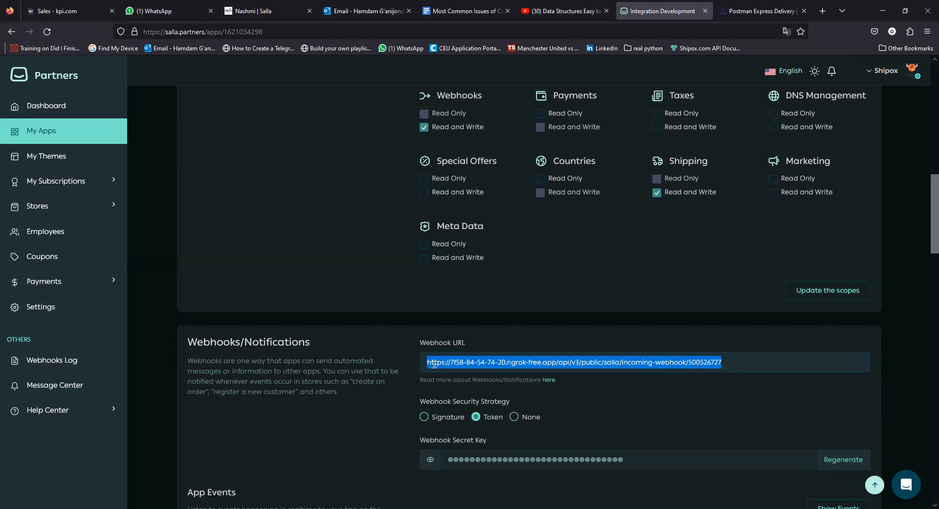
click(739, 362)
drag(722, 363, 424, 364)
click(505, 363)
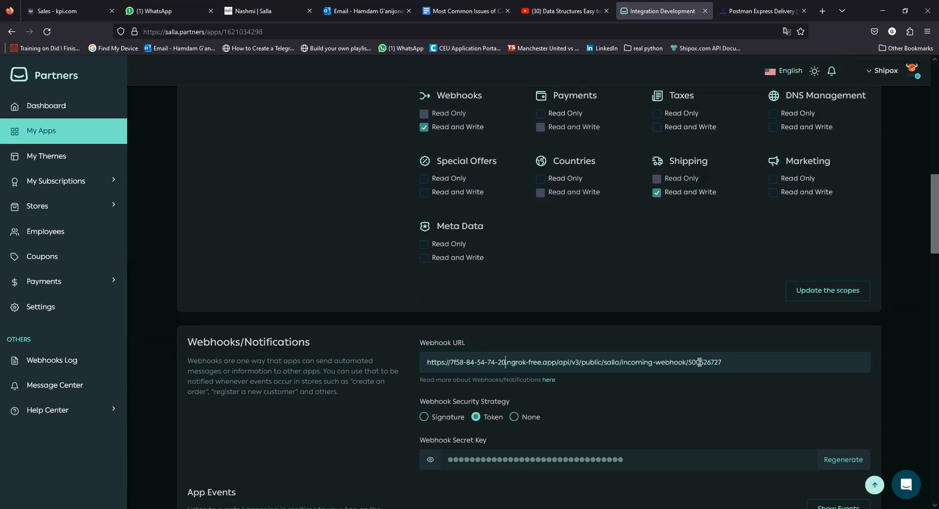
drag(733, 362, 515, 363)
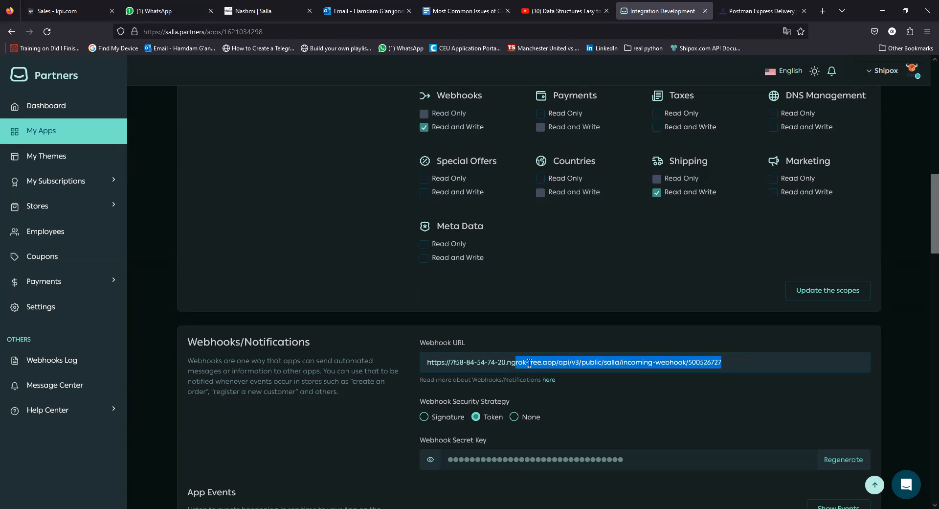
click(558, 362)
key(BackSpace)
key(BackSpace)
key(BackSpace)
key(BackSpace)
key(BackSpace)
key(BackSpace)
key(BackSpace)
key(BackSpace)
key(BackSpace)
key(BackSpace)
key(BackSpace)
key(BackSpace)
key(BackSpace)
key(BackSpace)
key(BackSpace)
key(BackSpace)
key(BackSpace)
key(BackSpace)
key(BackSpace)
key(BackSpace)
key(BackSpace)
key(BackSpace)
key(BackSpace)
key(BackSpace)
key(BackSpace)
key(BackSpace)
key(BackSpace)
key(BackSpace)
key(BackSpace)
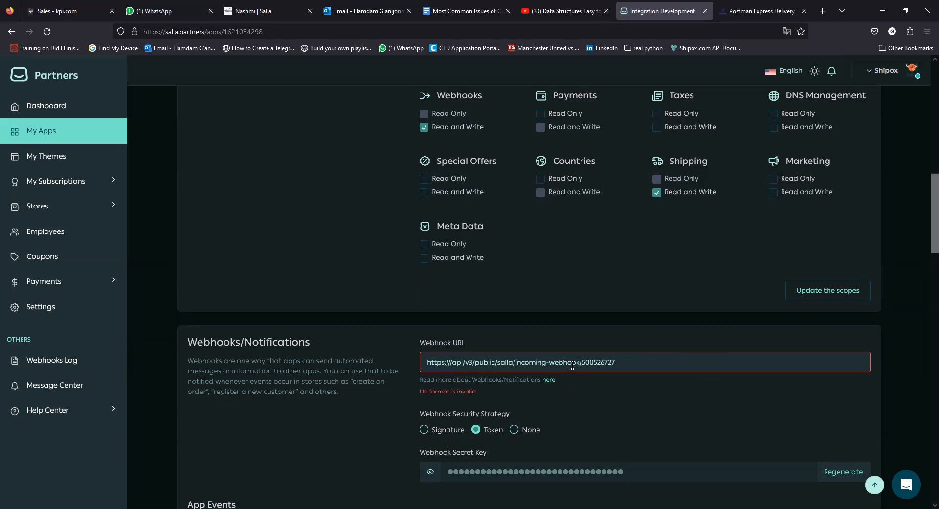
drag(612, 362, 480, 362)
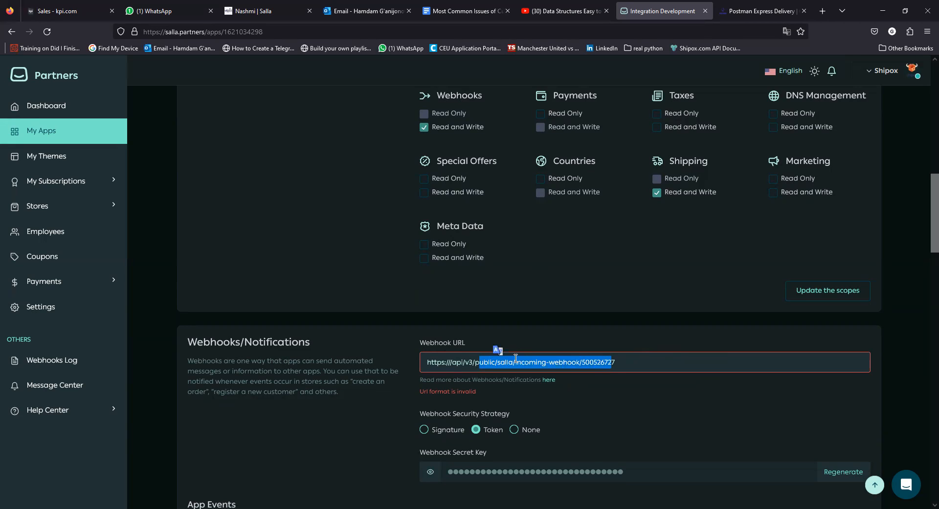
click(475, 363)
click(451, 362)
key(BackSpace)
key(BackSpace)
key(BackSpace)
key(BackSpace)
key(BackSpace)
key(BackSpace)
key(BackSpace)
key(BackSpace)
text(ыршз)
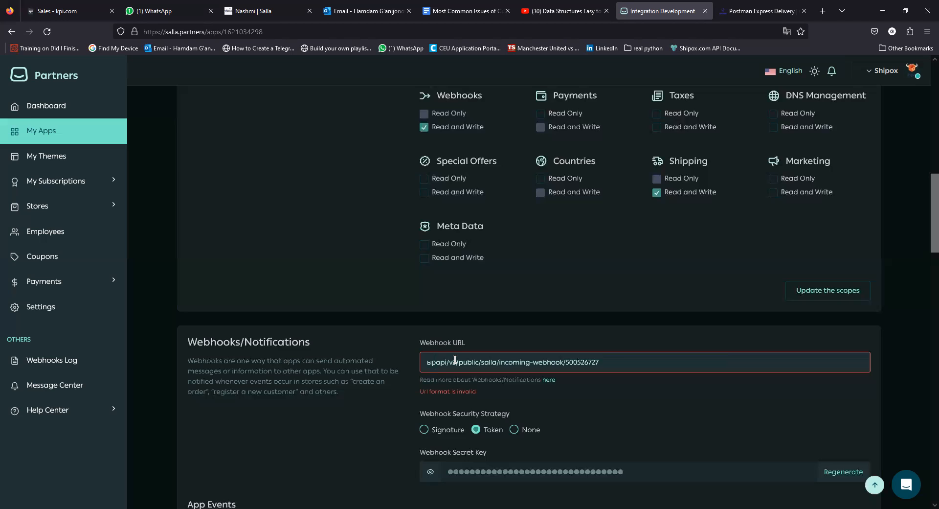
key(BackSpace)
key(BackSpace)
key(BackSpace)
key(BackSpace)
text(shipox.p)
text(od)
key(BackSpace)
key(BackSpace)
text(o)
key(BackSpace)
text(od)
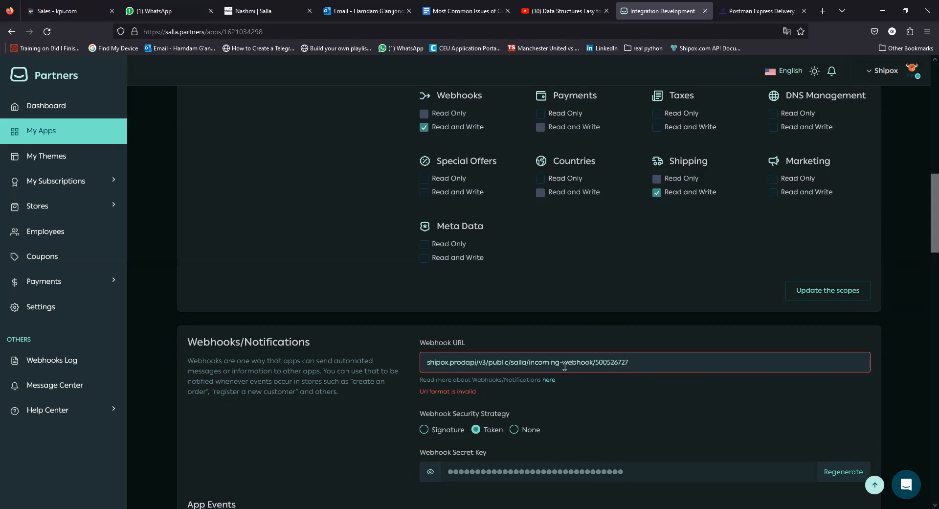
Select the trailing ID in the webhook URL and check the App Keys above.
drag(629, 361, 596, 362)
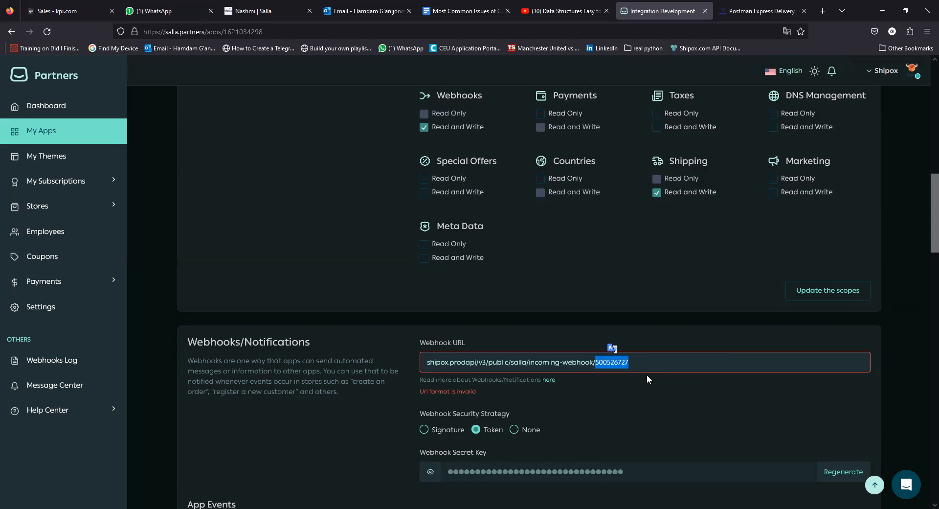
scroll(388, 247, up, 7)
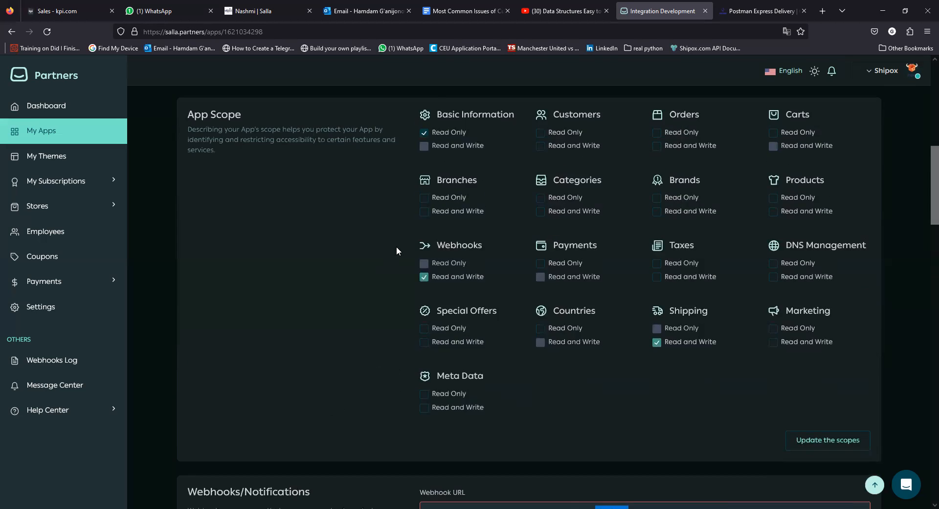
scroll(447, 251, up, 4)
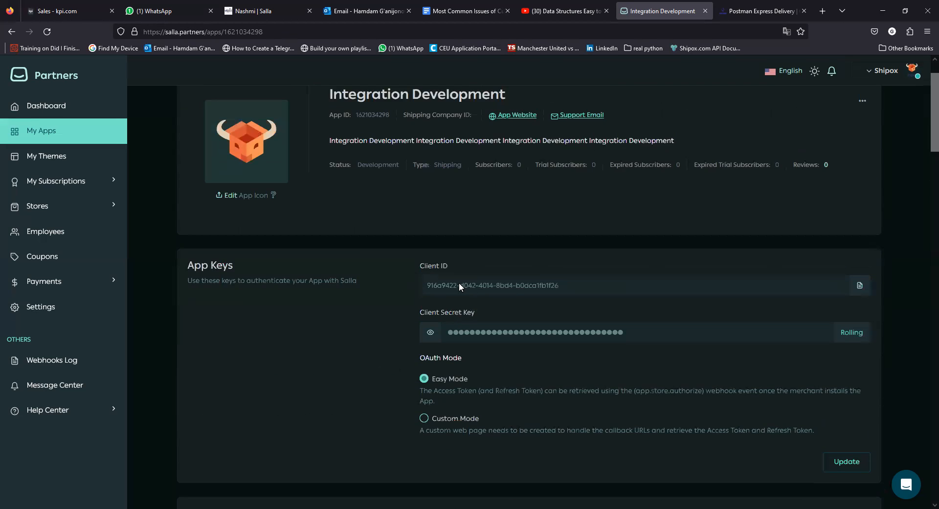
scroll(476, 289, down, 9)
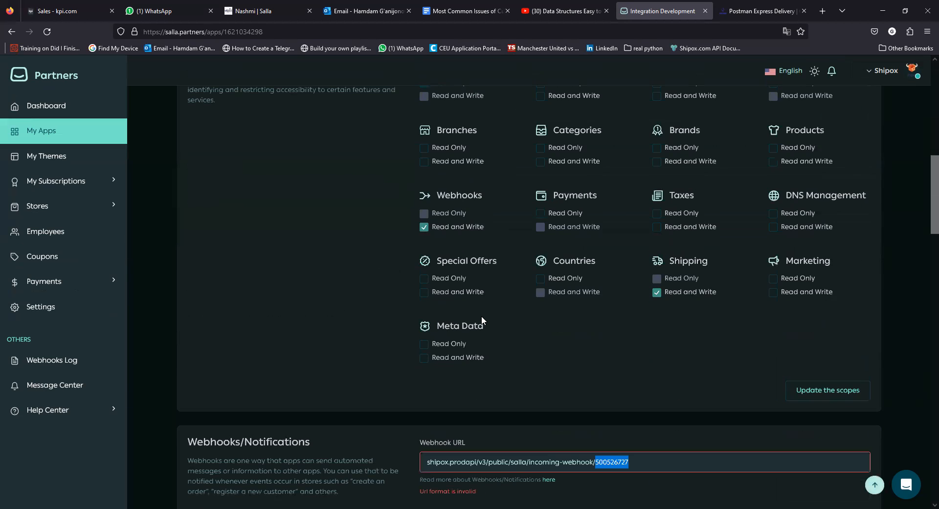
scroll(515, 364, down, 1)
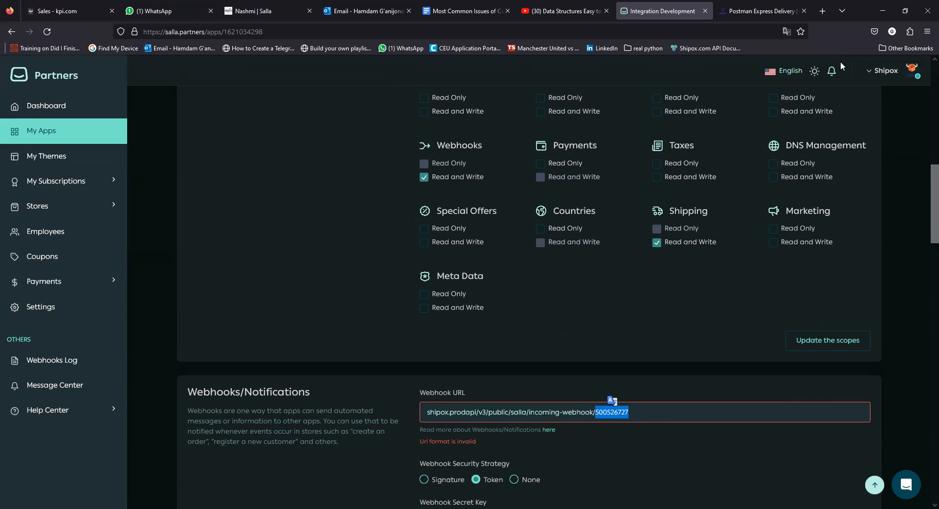
Sign in to app.shipox.com in a new tab with the saved login, reaching the empty Orders list.
click(823, 10)
text(app.shipox.com/)
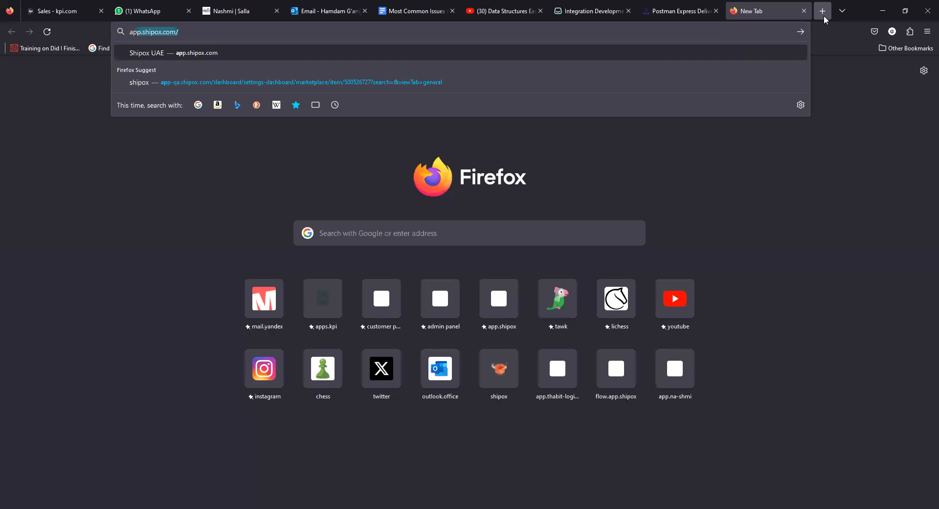
key(Return)
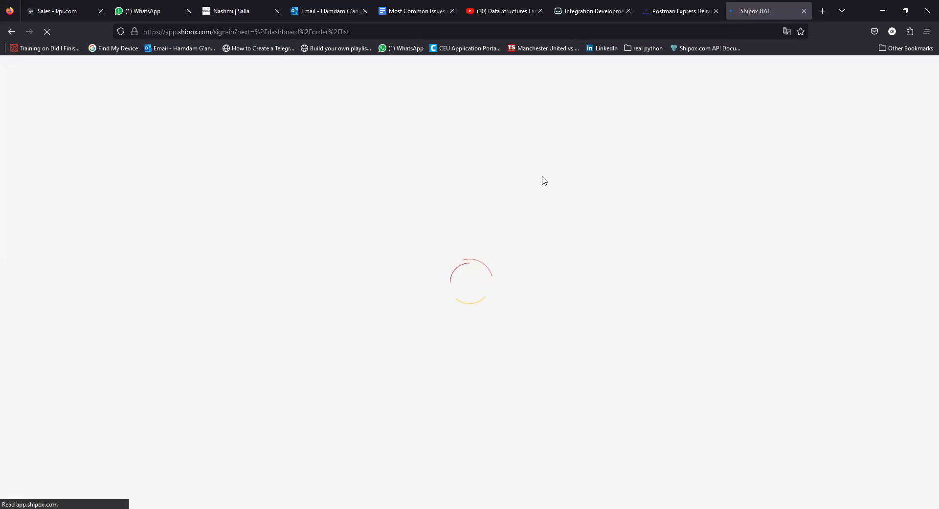
click(423, 317)
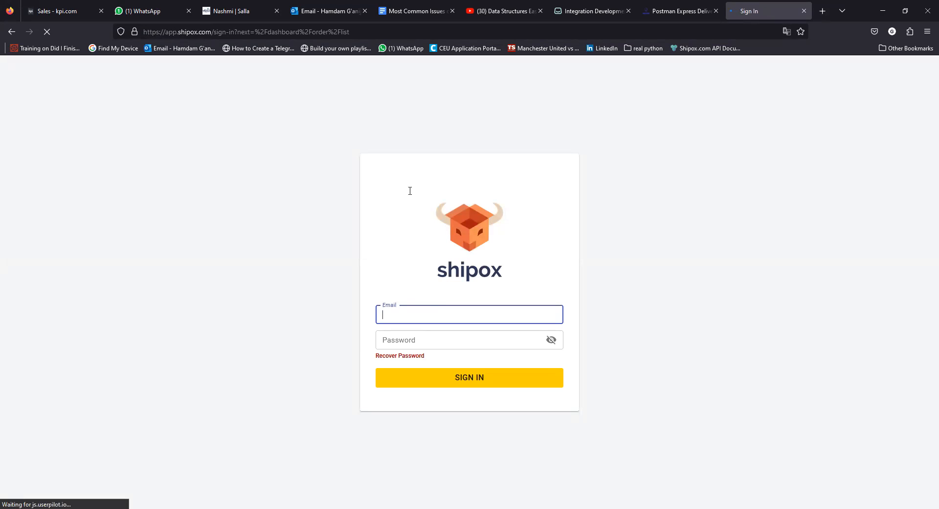
key(Down)
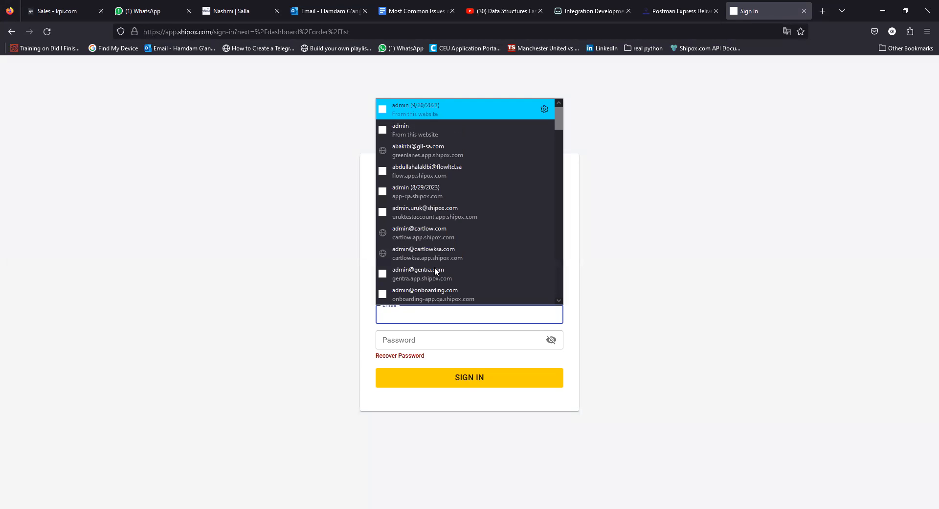
key(Return)
click(465, 383)
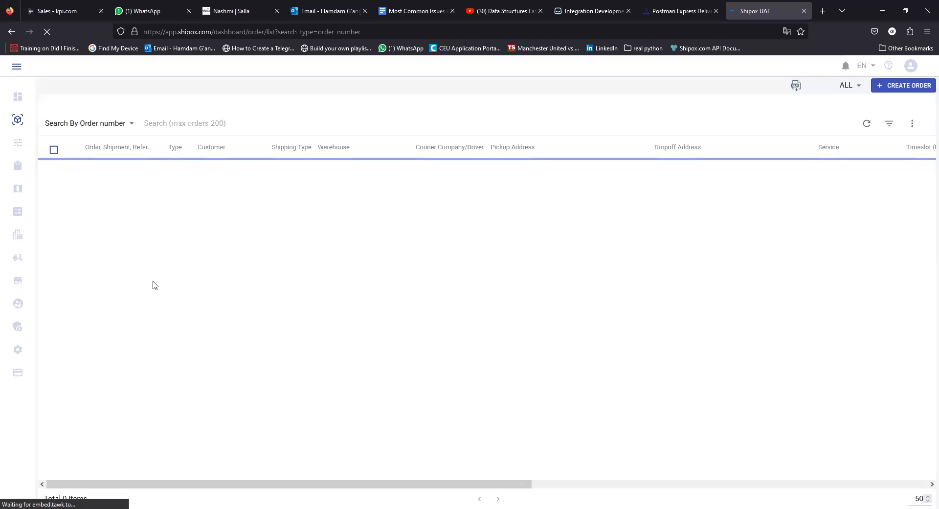
Search Shipox marketplaces for 'thabit', copy the Thabit Logistics ID, and select the old webhook ID in Salla.
mouse_move(15, 350)
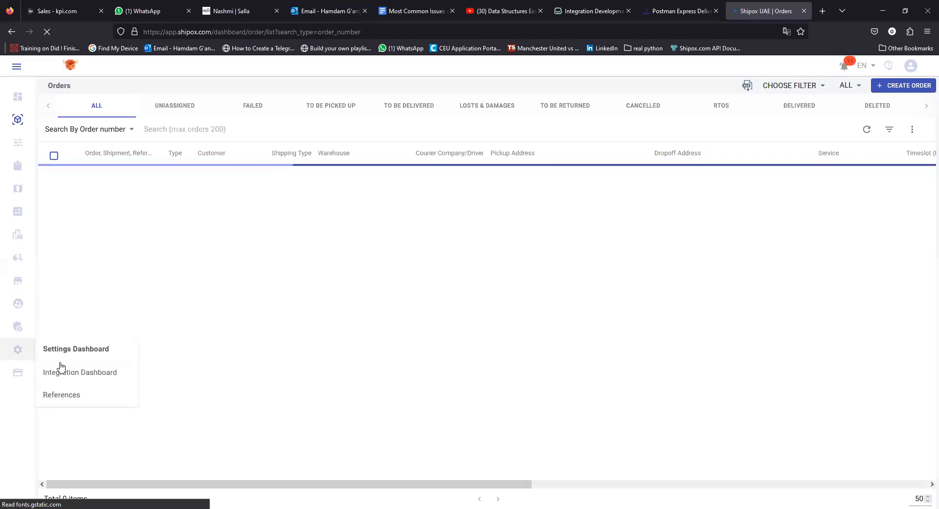
click(66, 349)
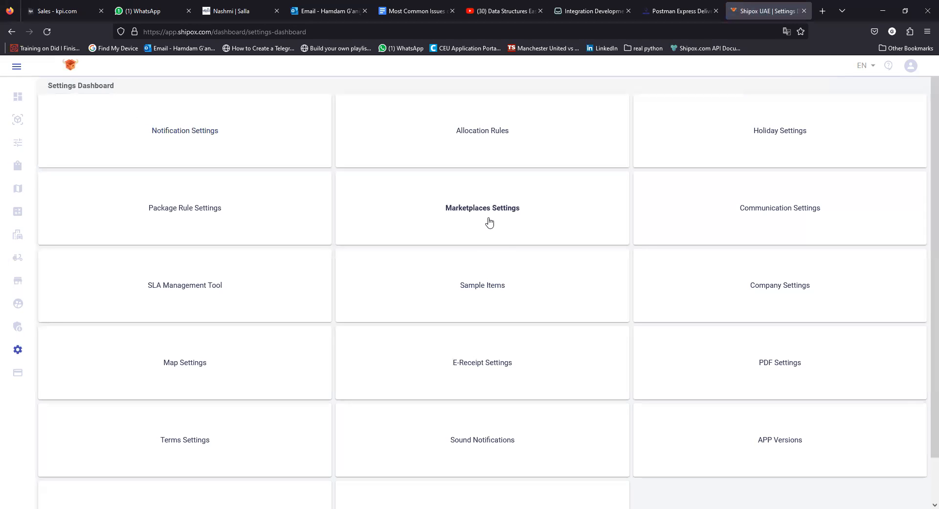
click(489, 223)
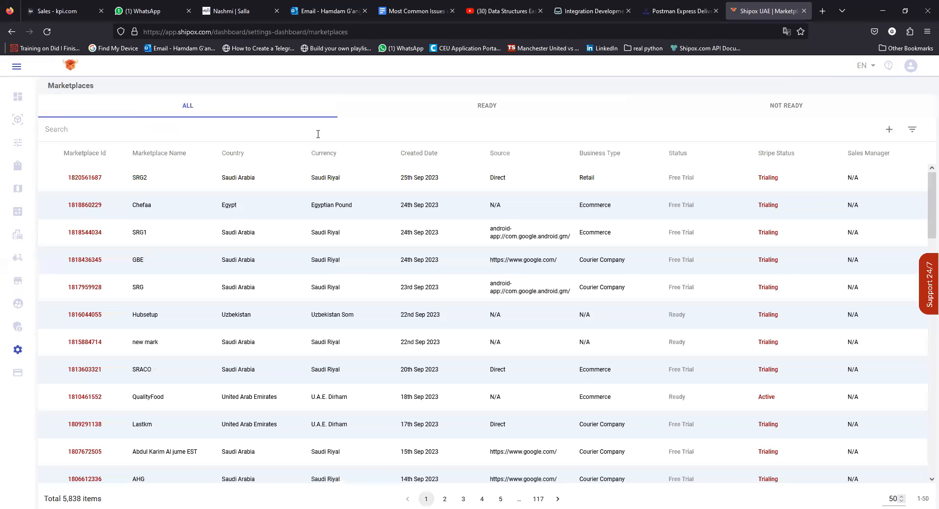
text(thabit)
key(Return)
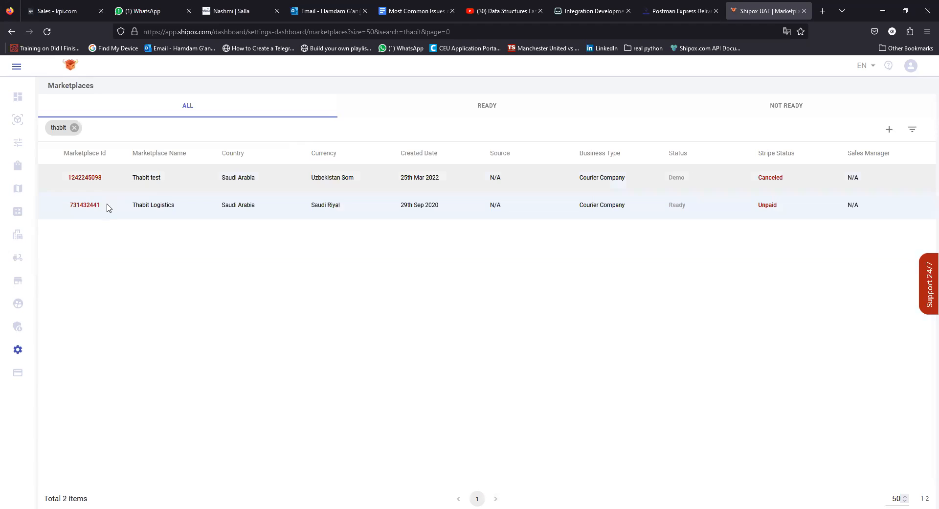
drag(104, 205, 68, 206)
key(ctrl+c)
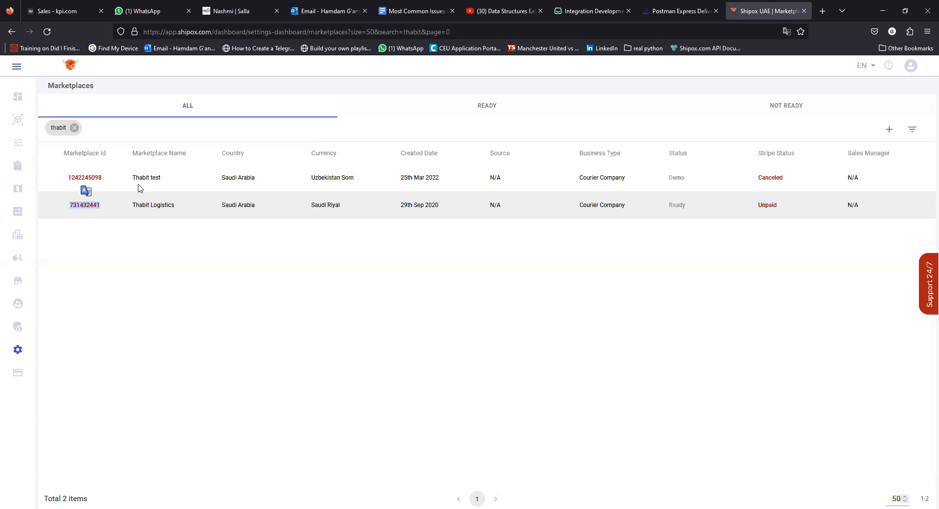
click(589, 13)
drag(735, 412, 691, 412)
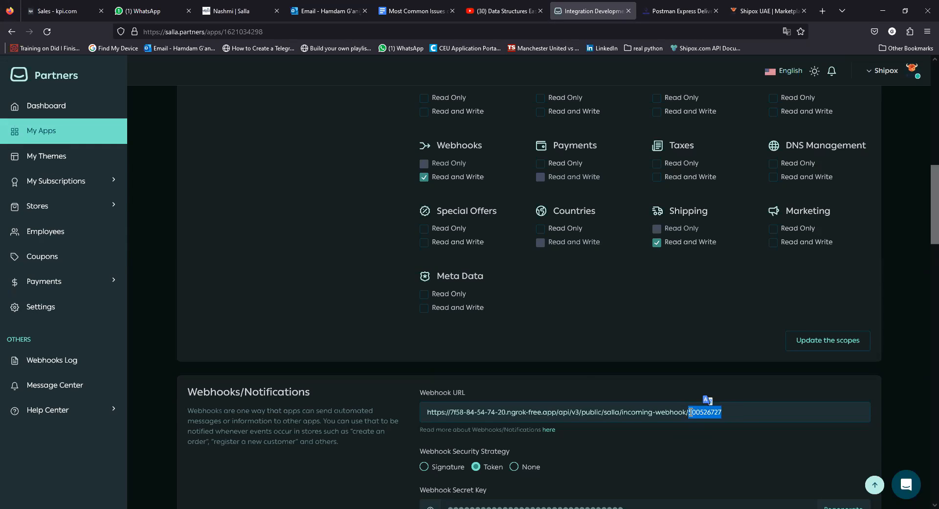
Replace the webhook URL's trailing ID with the pasted Thabit Logistics marketplace ID and verify it.
key(BackSpace)
key(ctrl+v)
drag(720, 412, 688, 409)
scroll(687, 412, up, 1)
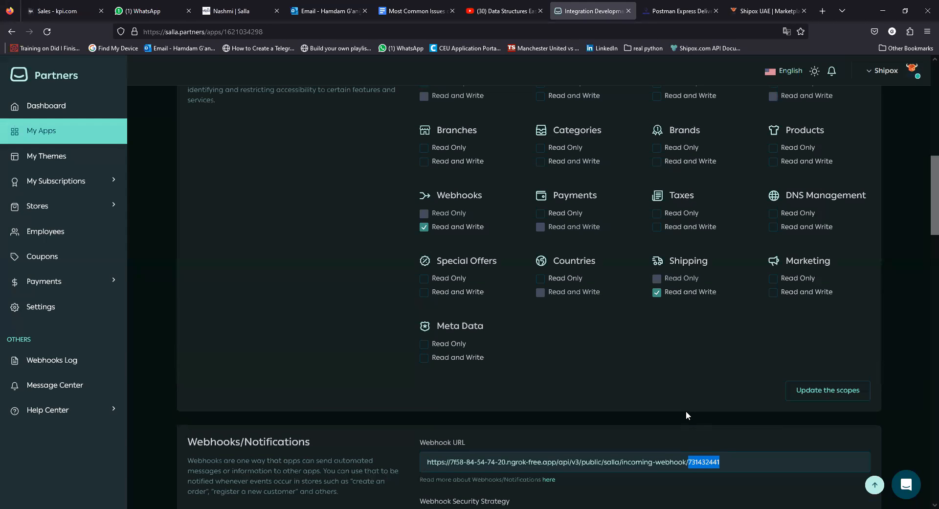
drag(721, 462, 689, 460)
click(725, 462)
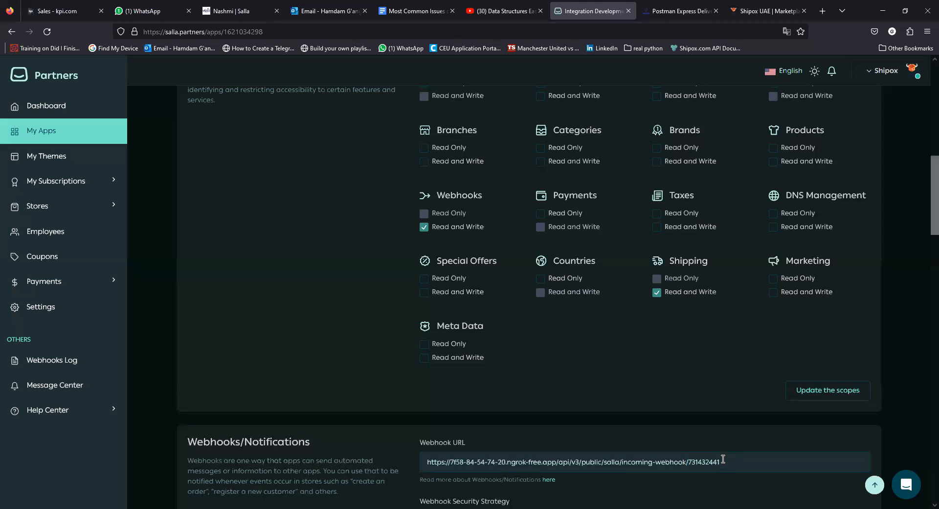
scroll(723, 459, down, 2)
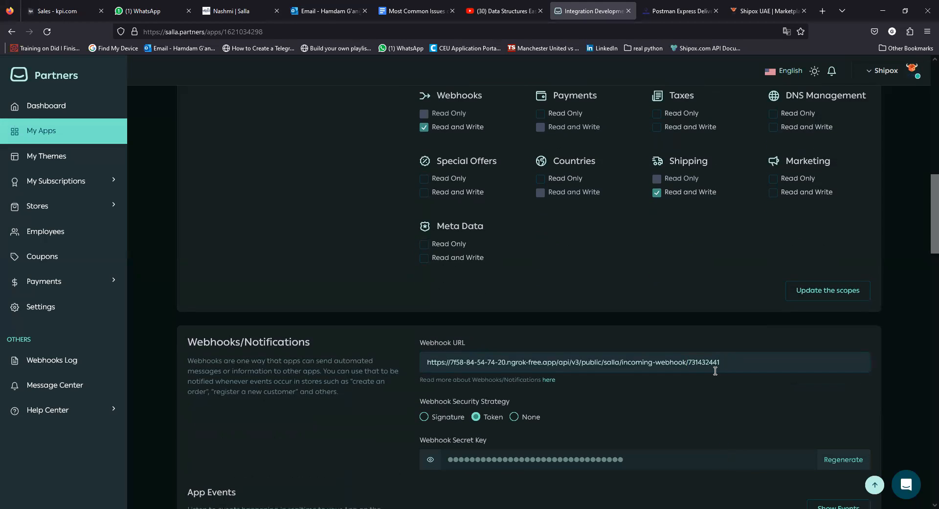
click(430, 460)
drag(593, 460, 451, 461)
click(451, 462)
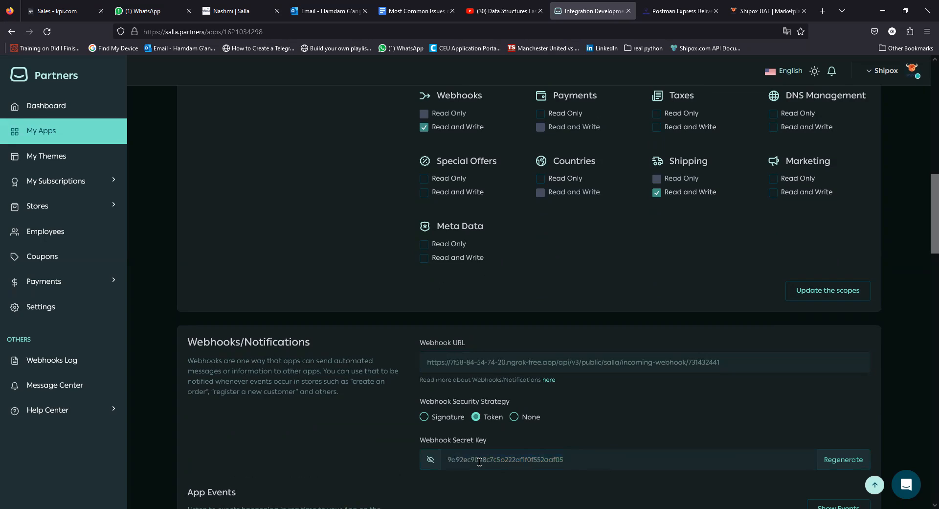
click(476, 416)
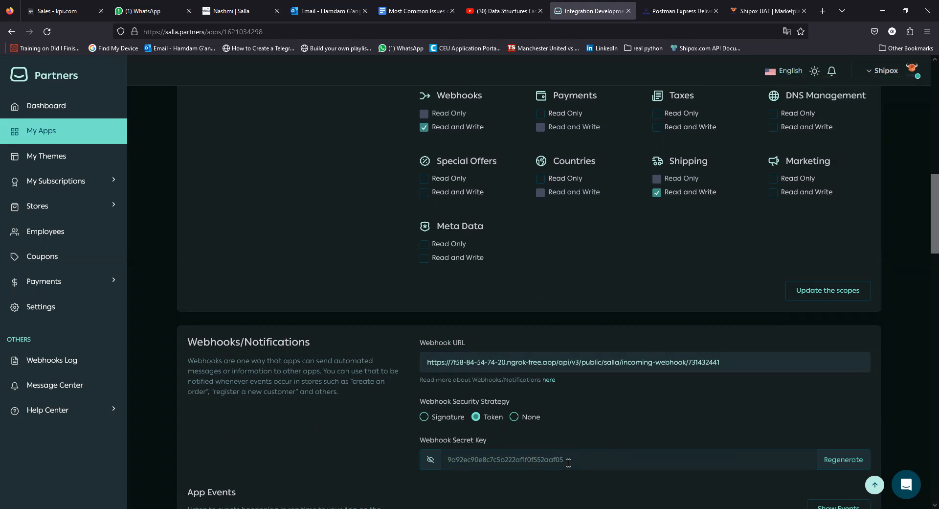
scroll(556, 395, up, 12)
drag(575, 336, 425, 335)
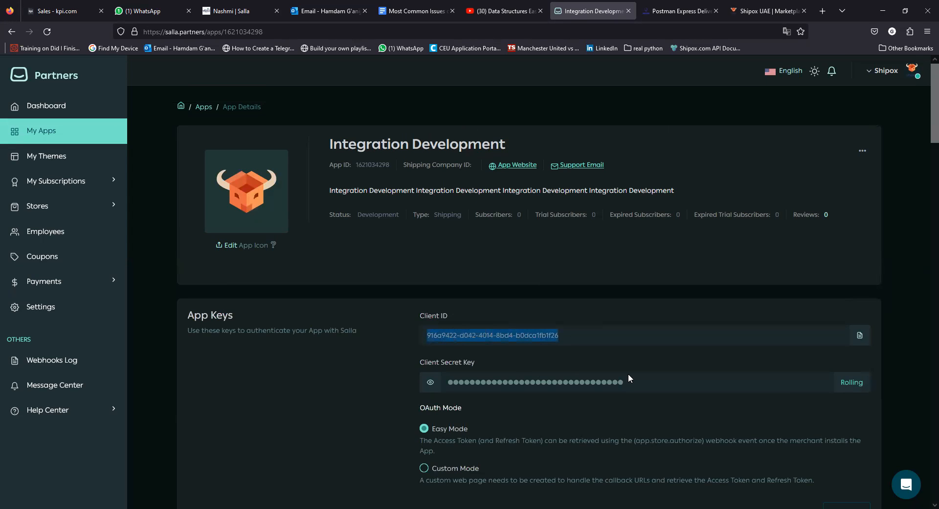
scroll(538, 384, down, 12)
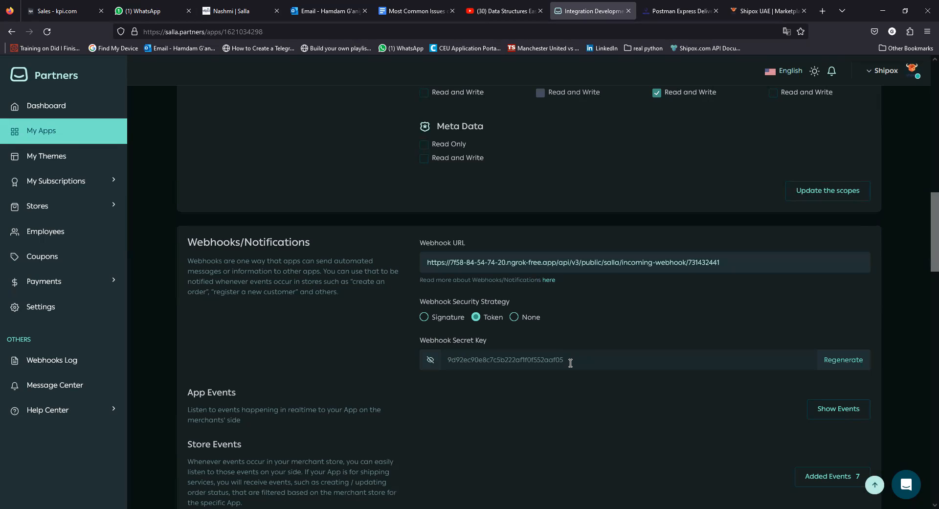
scroll(572, 364, up, 3)
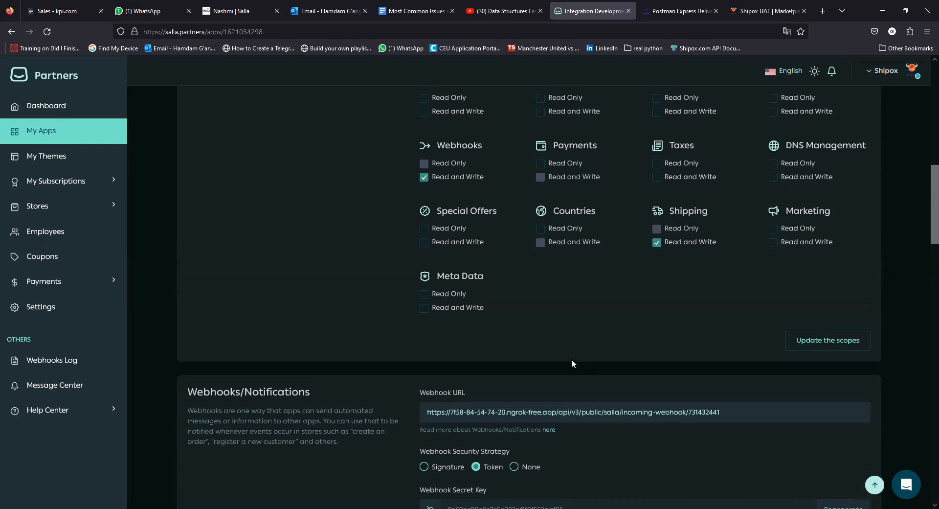
scroll(572, 360, down, 1)
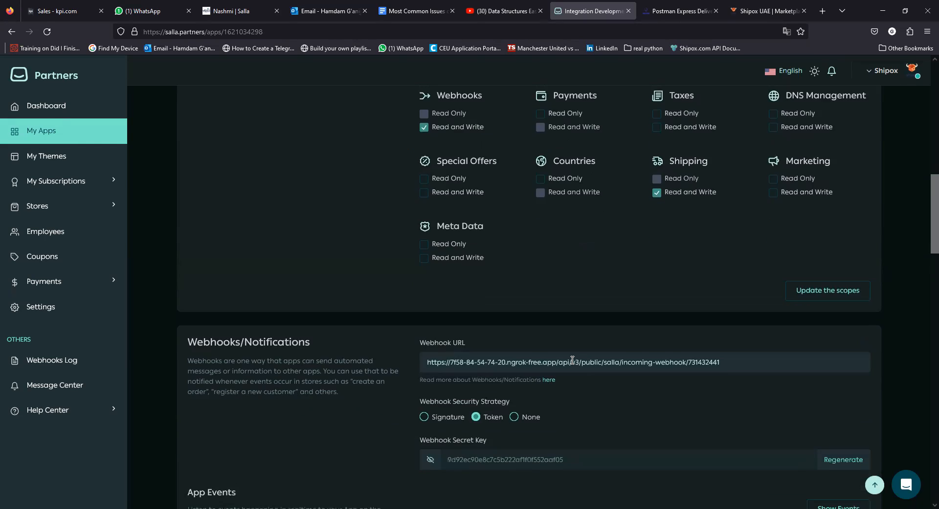
scroll(572, 359, up, 2)
scroll(571, 359, up, 2)
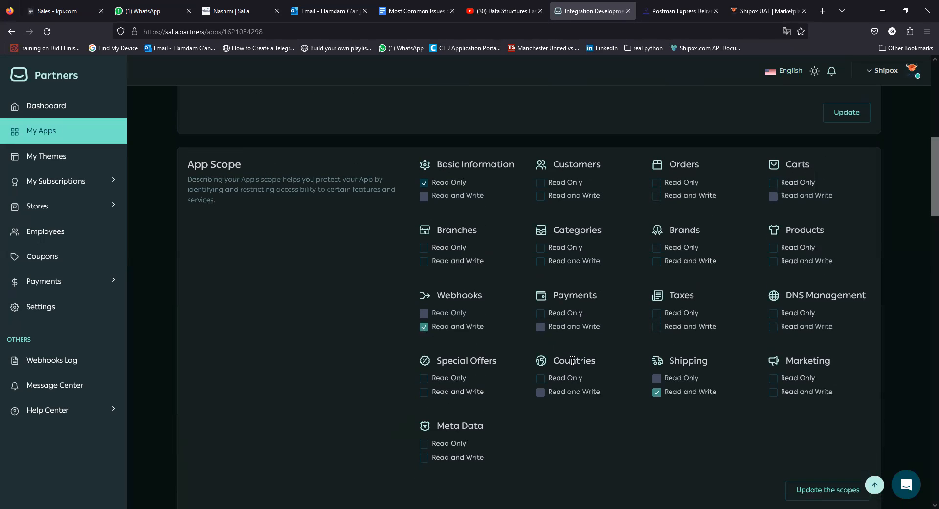
scroll(572, 360, up, 4)
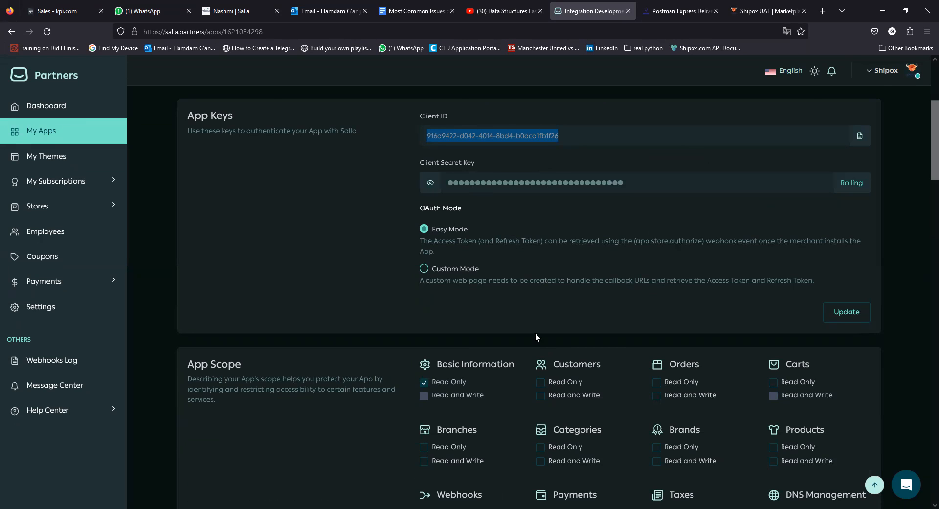
scroll(535, 332, down, 12)
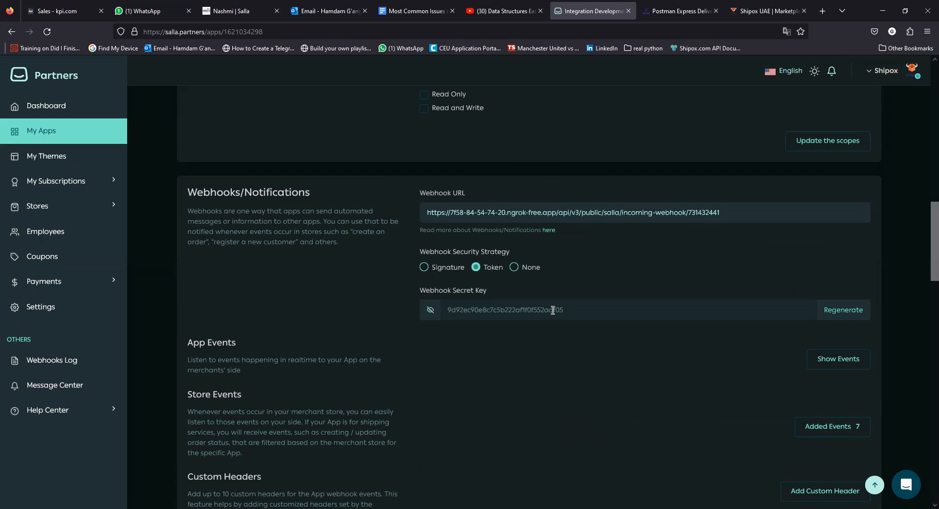
Open the Thabit Logistics marketplace settings in Shipox and edit its Salla integration.
click(749, 11)
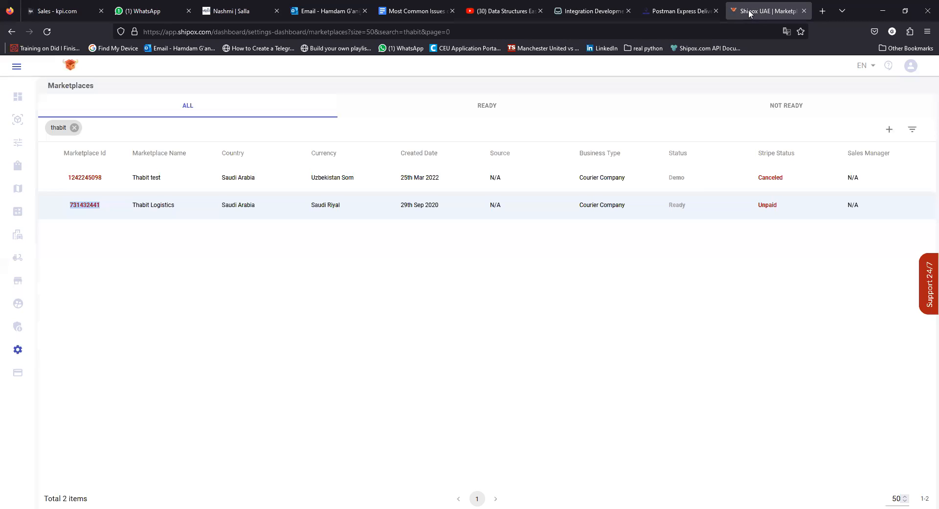
click(90, 210)
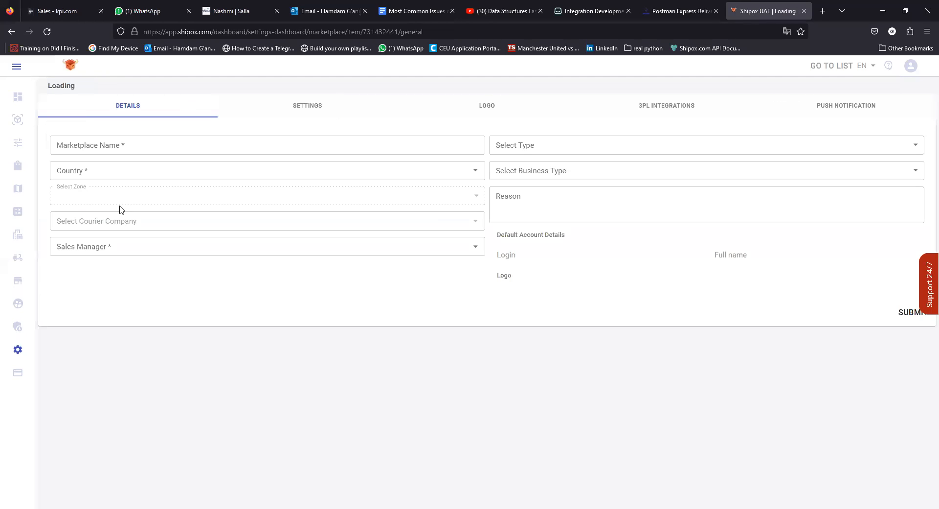
click(298, 105)
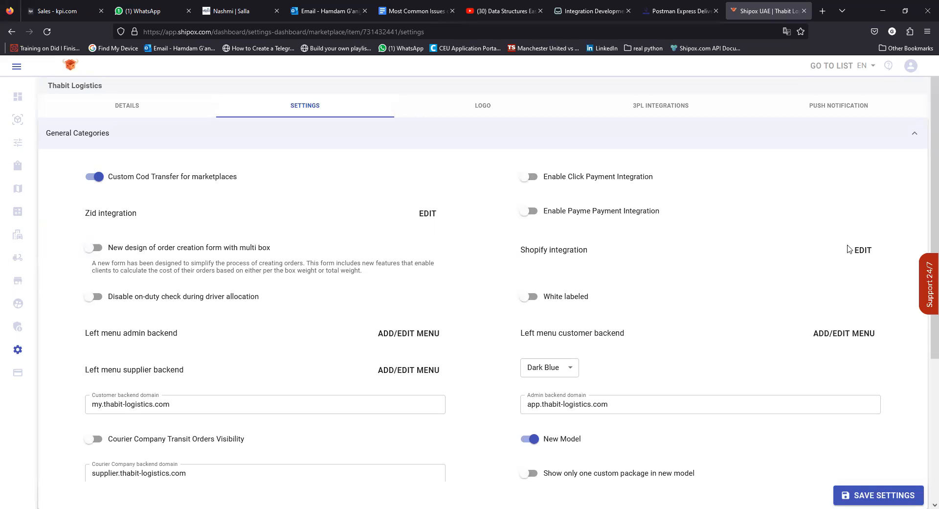
scroll(220, 230, down, 4)
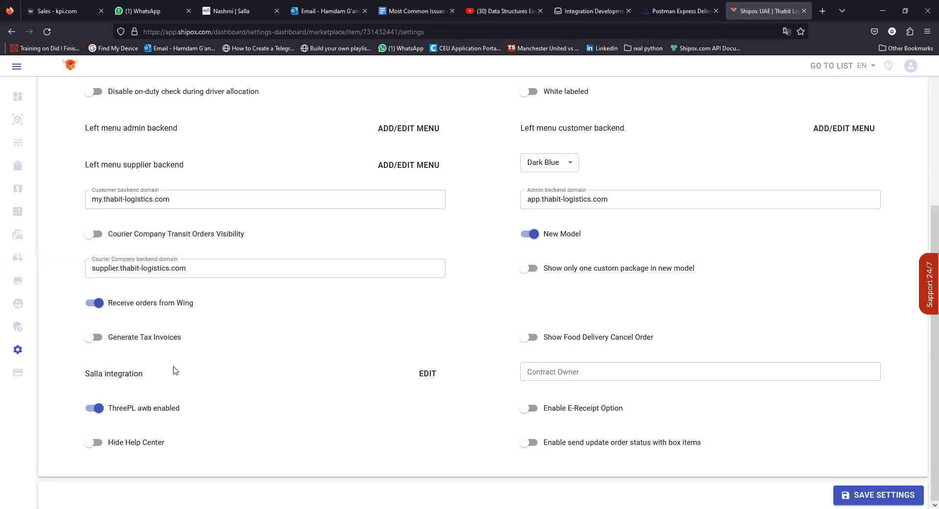
click(421, 375)
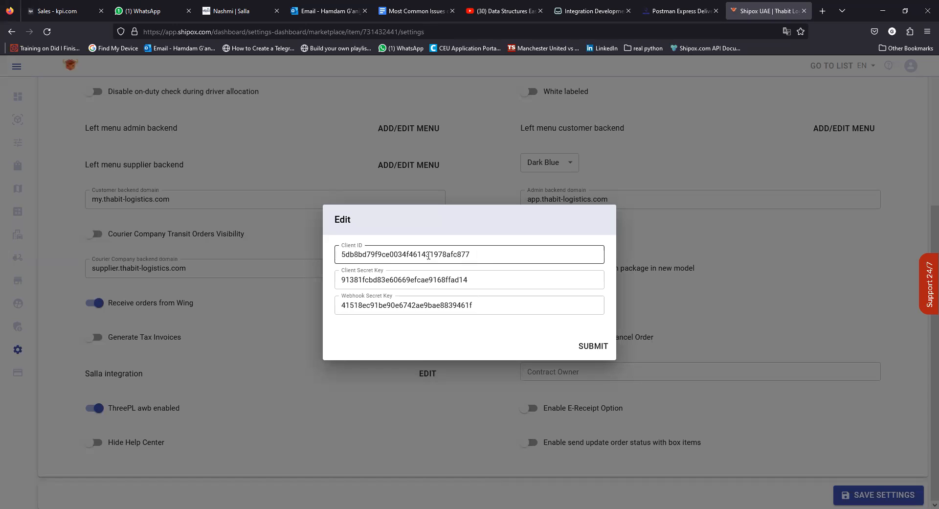
Review the Client ID, Client Secret Key and Webhook Secret Key values, then submit them.
click(455, 285)
click(343, 301)
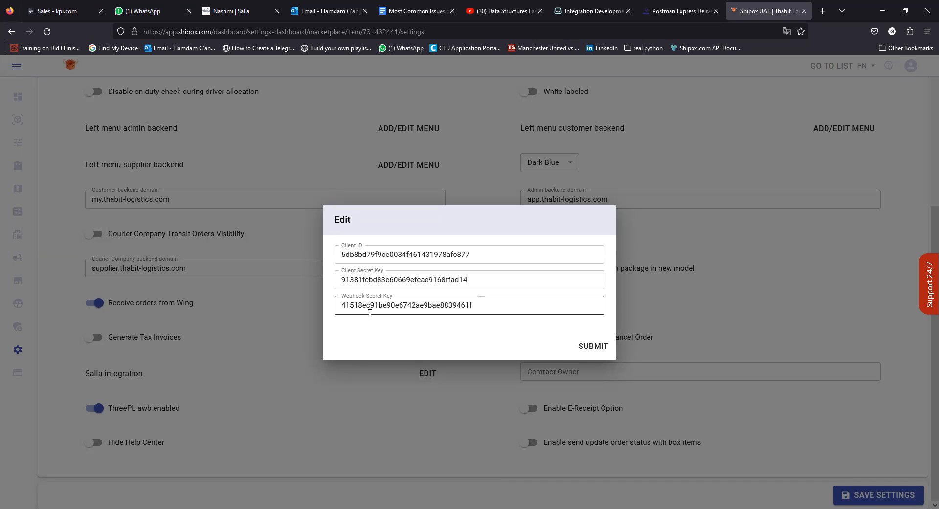
click(387, 285)
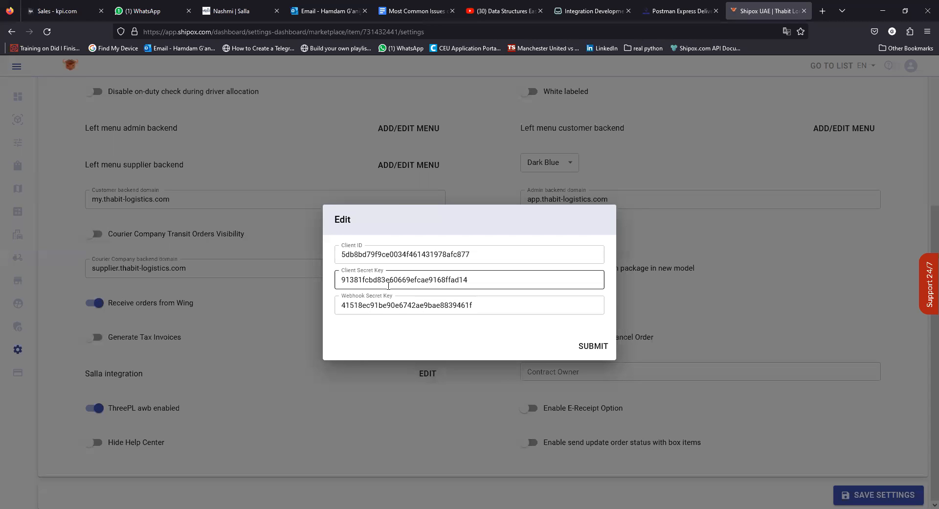
click(473, 255)
drag(473, 253, 337, 248)
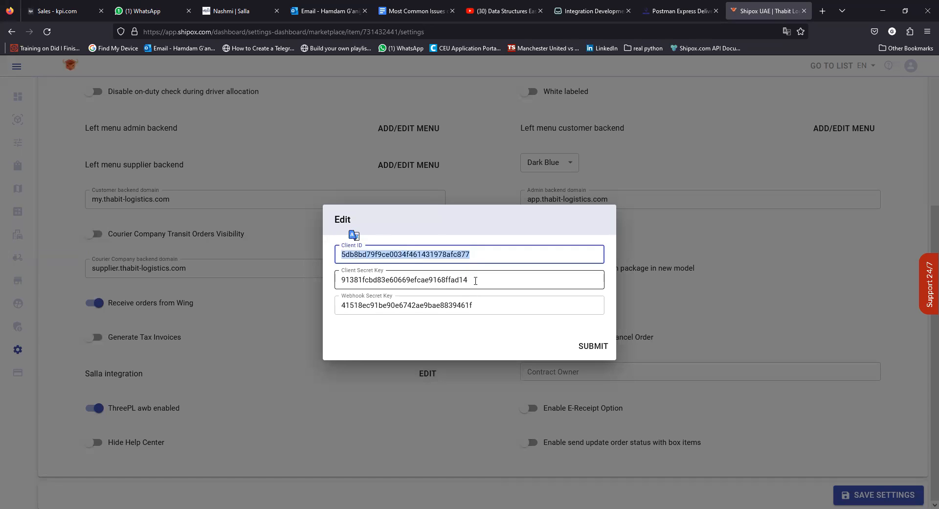
drag(473, 280, 343, 280)
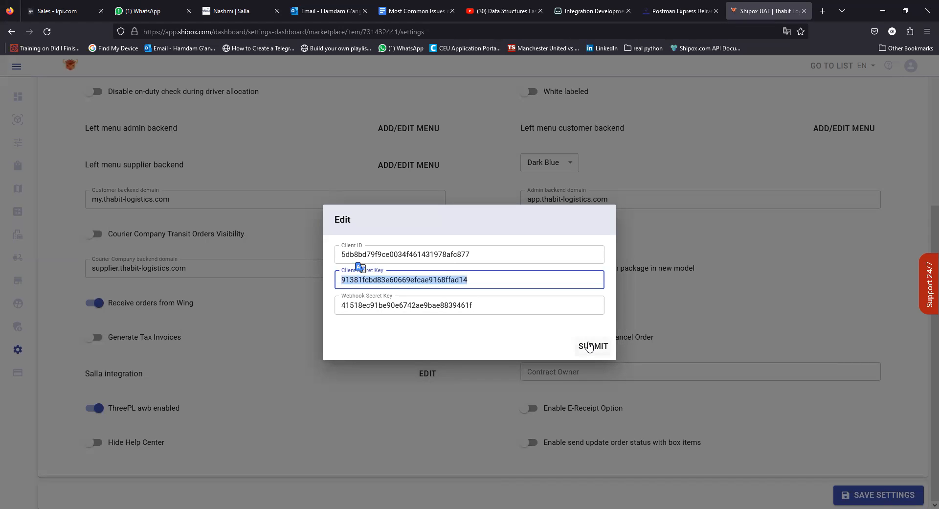
click(589, 348)
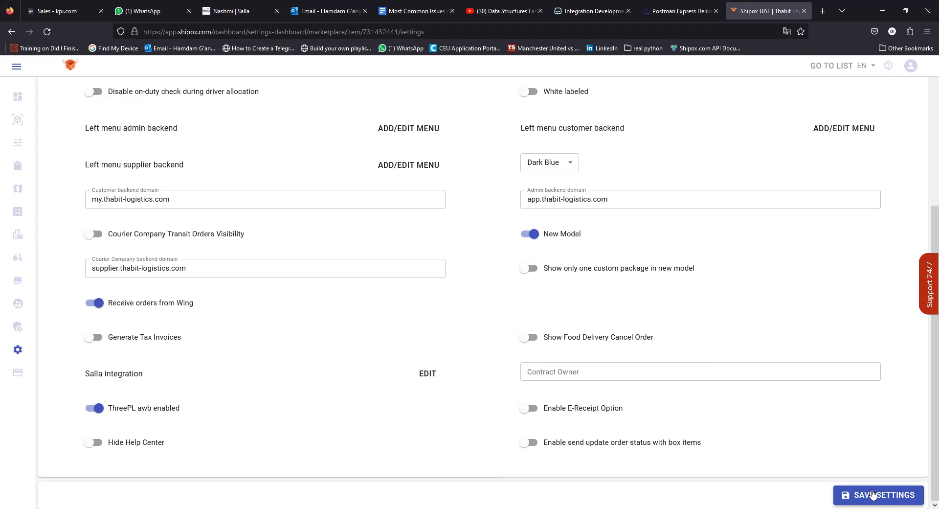
scroll(816, 475, up, 3)
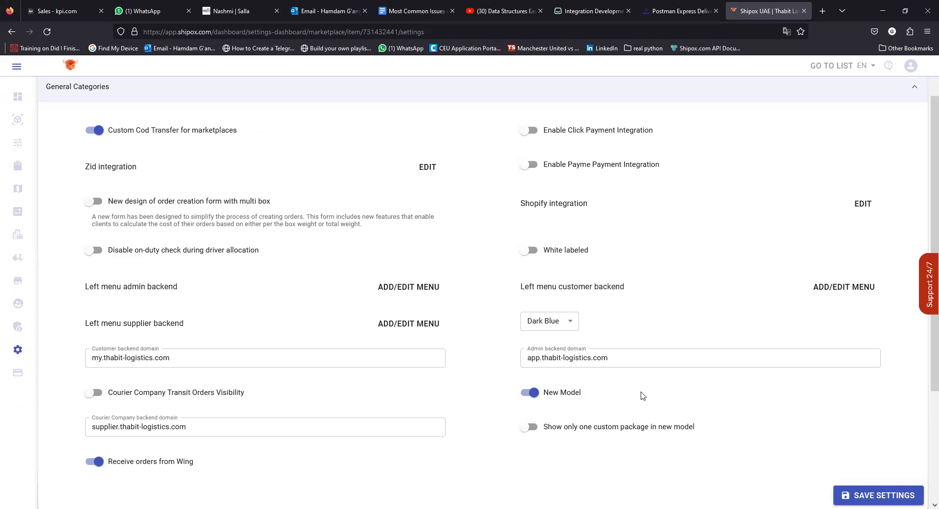
Review the Salla app's currently subscribed store events.
click(587, 11)
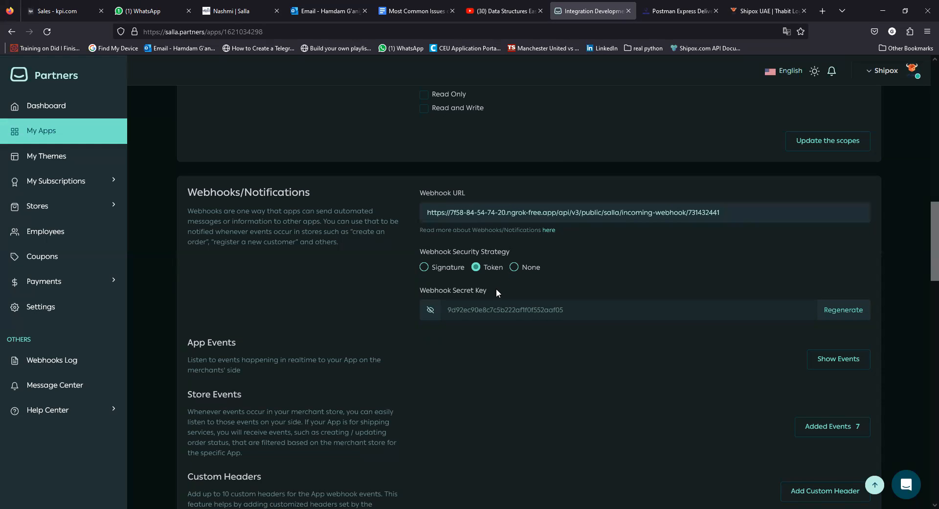
scroll(317, 335, down, 1)
scroll(496, 372, down, 2)
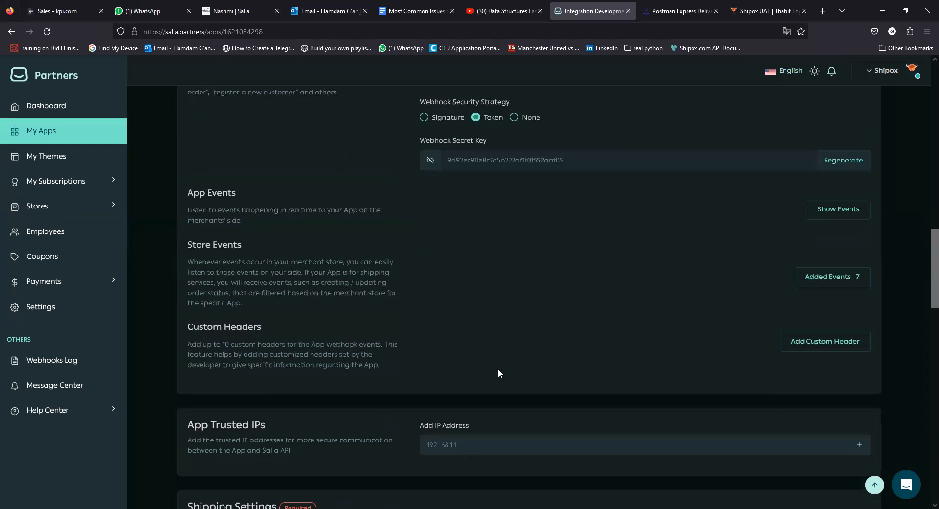
click(813, 277)
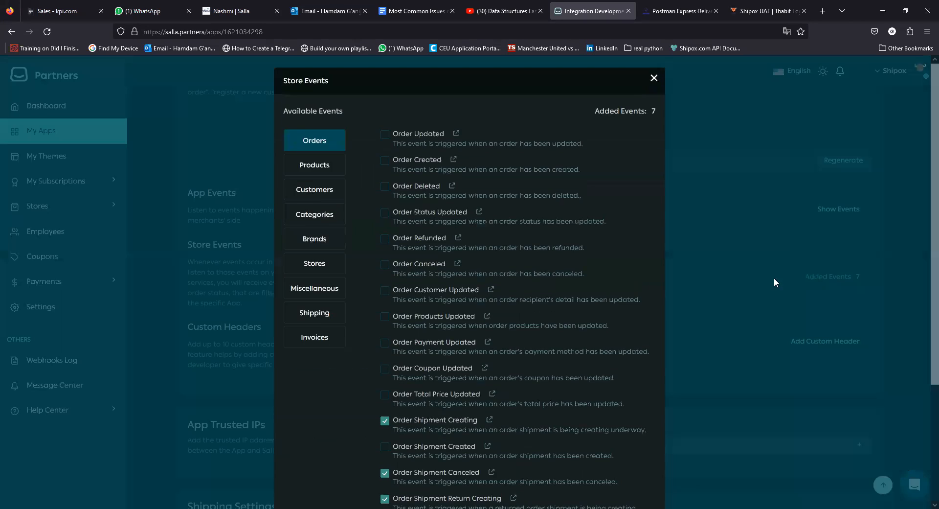
scroll(470, 269, down, 2)
scroll(467, 271, up, 2)
click(653, 77)
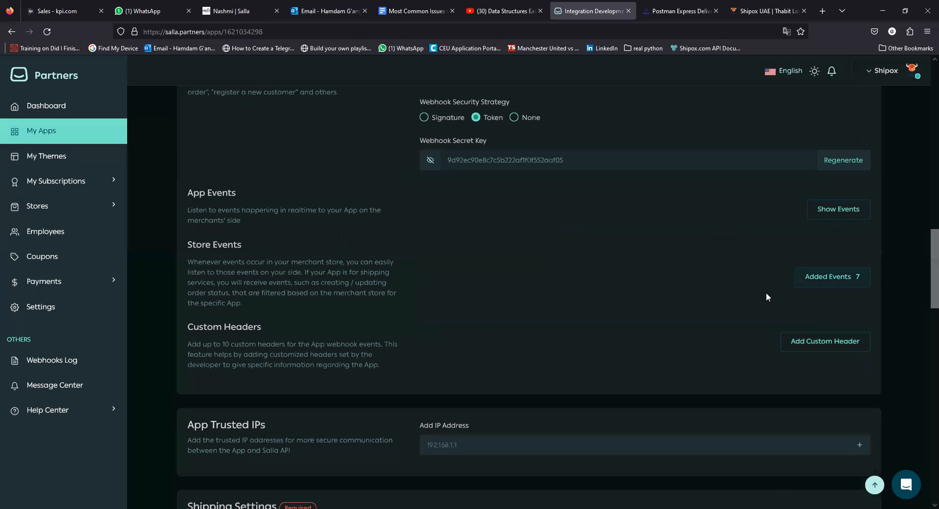
Unsubscribe the order shipment return and Shipment Updated events, then save the event selection.
click(829, 276)
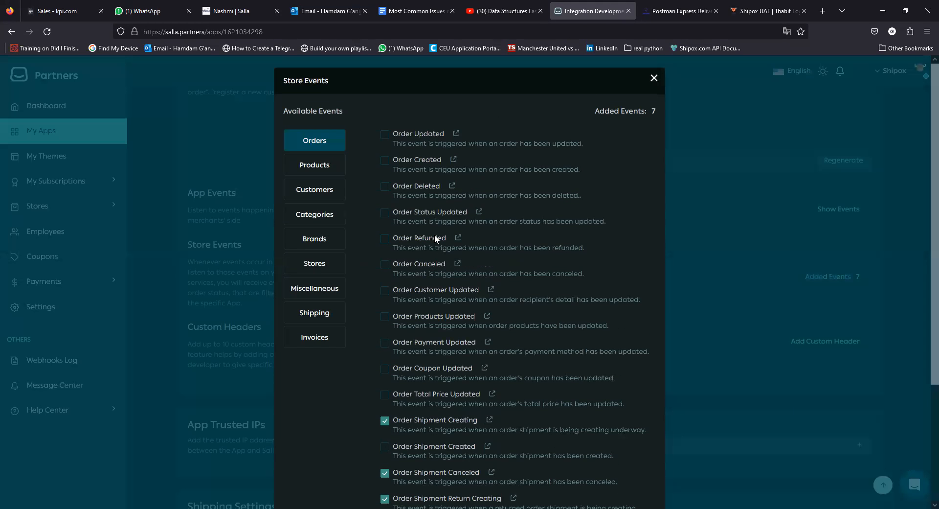
scroll(417, 295, down, 3)
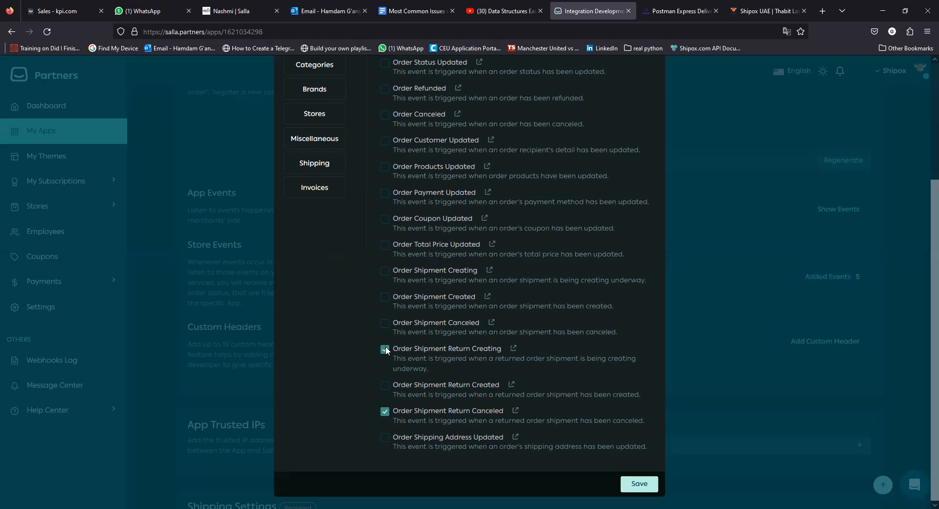
click(385, 411)
scroll(464, 353, up, 3)
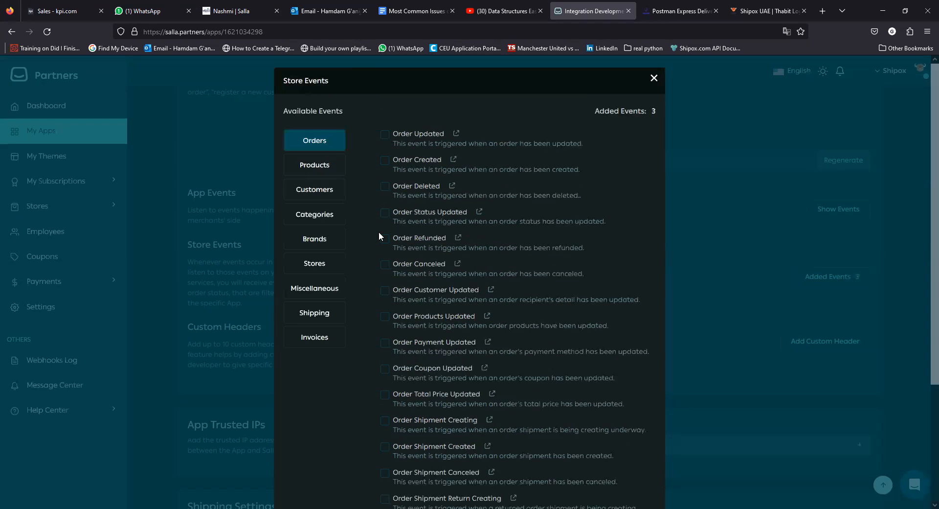
click(314, 311)
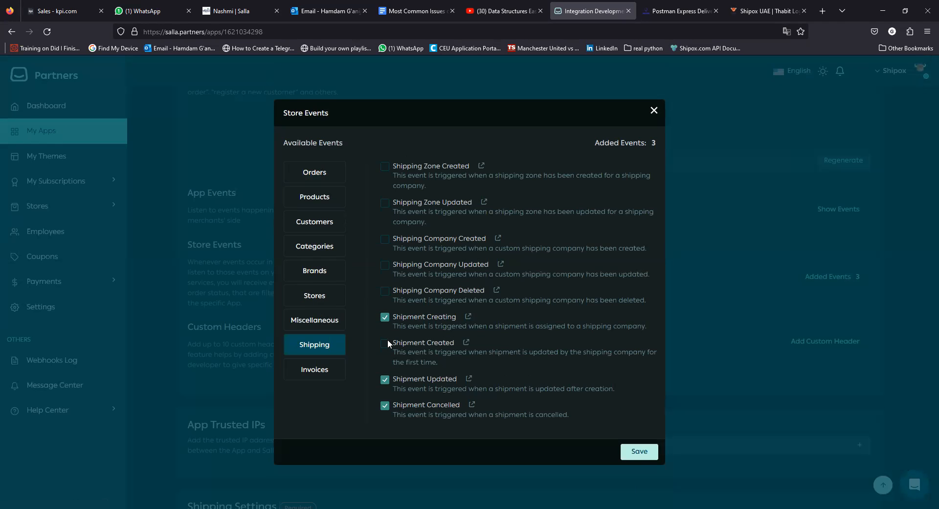
click(385, 380)
click(634, 452)
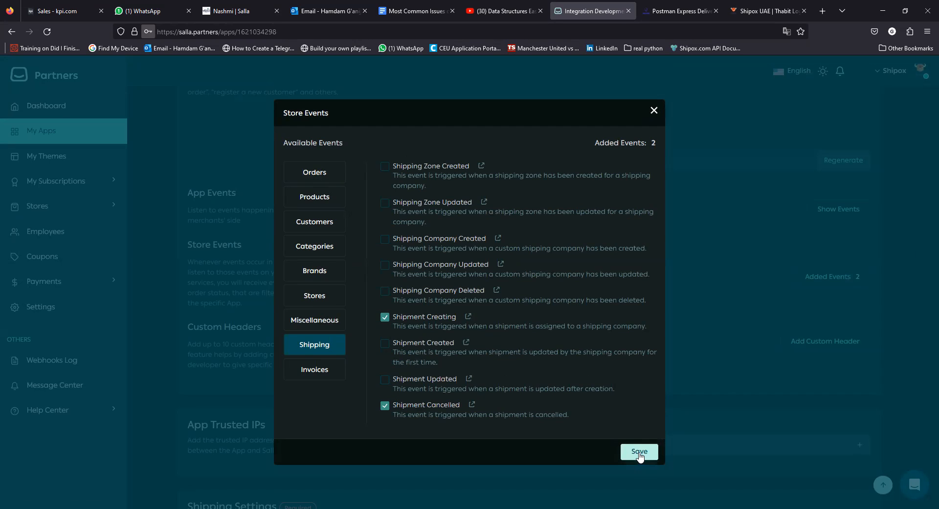
click(635, 452)
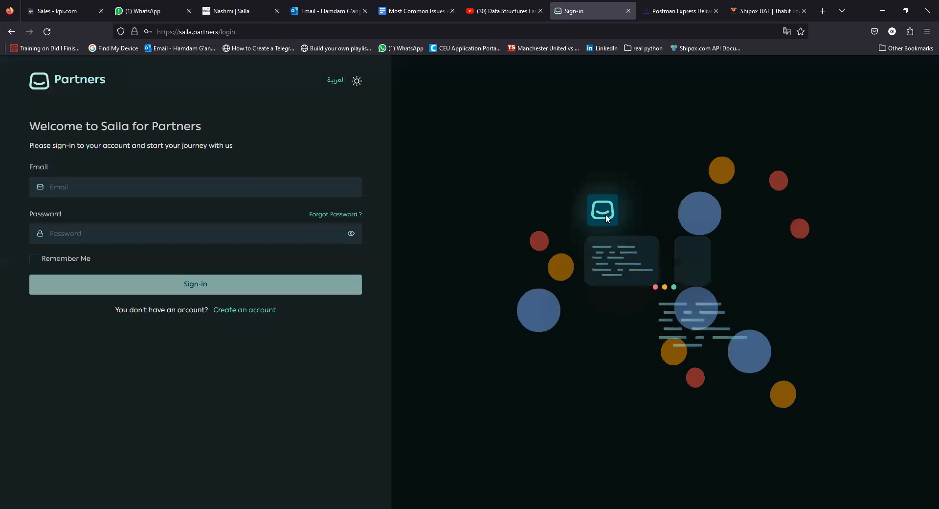
Sign back in with the saved partner login and open Integration Development from My Apps.
click(251, 187)
scroll(155, 391, down, 3)
click(122, 377)
click(225, 288)
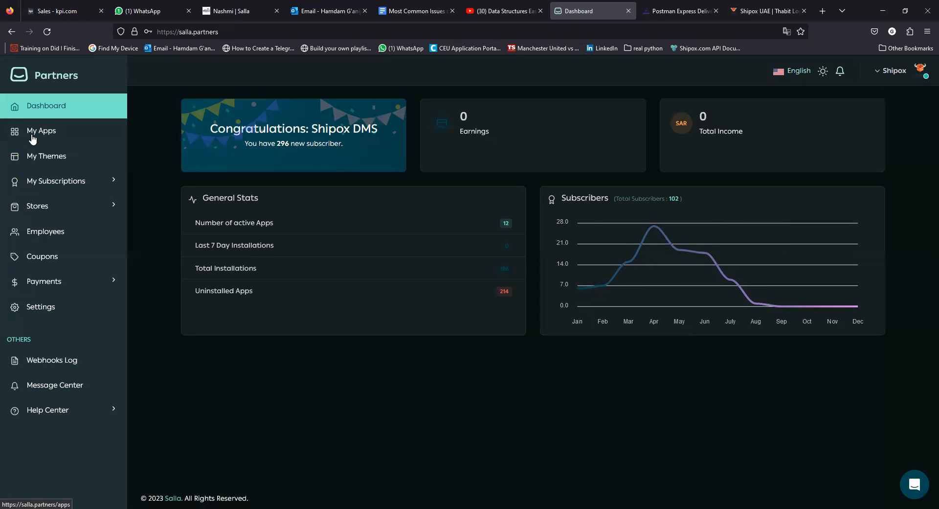
click(31, 133)
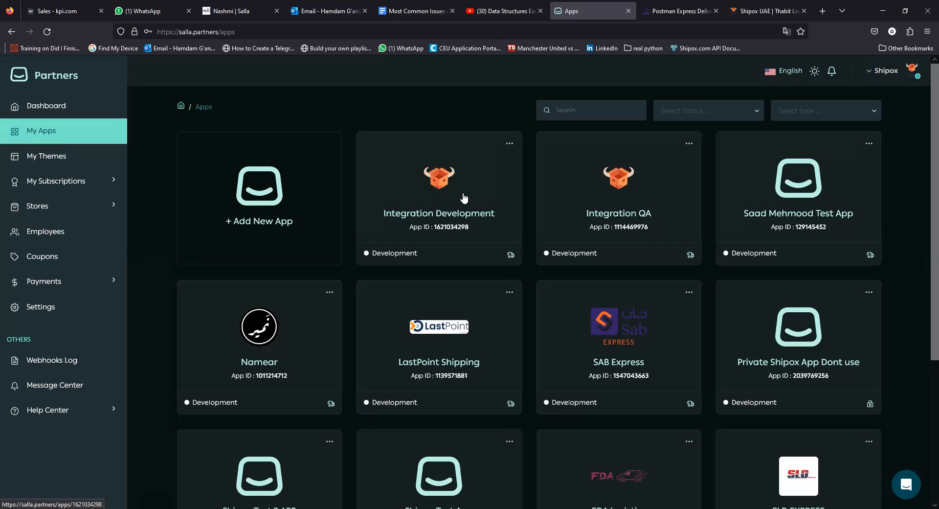
click(464, 197)
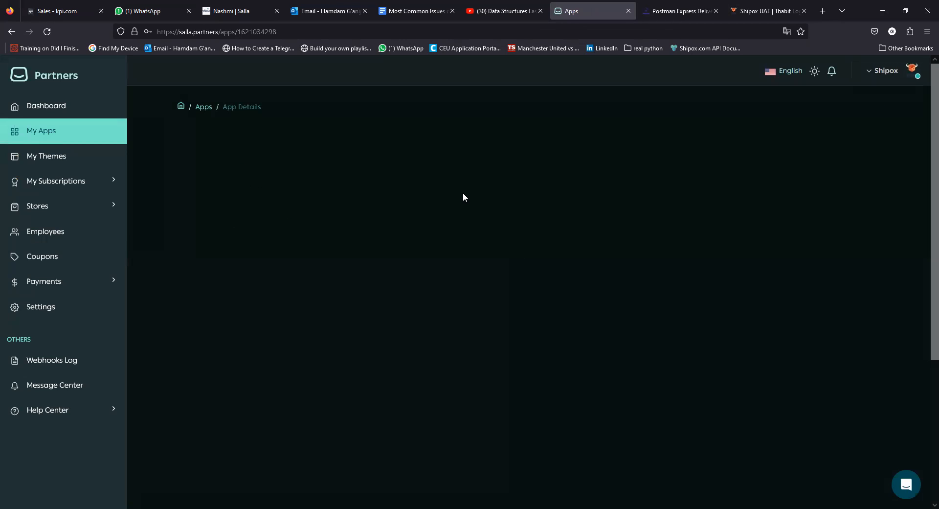
Uncheck Order Shipment Creating, Canceled and Return Canceled in the app's added store events.
scroll(559, 278, down, 7)
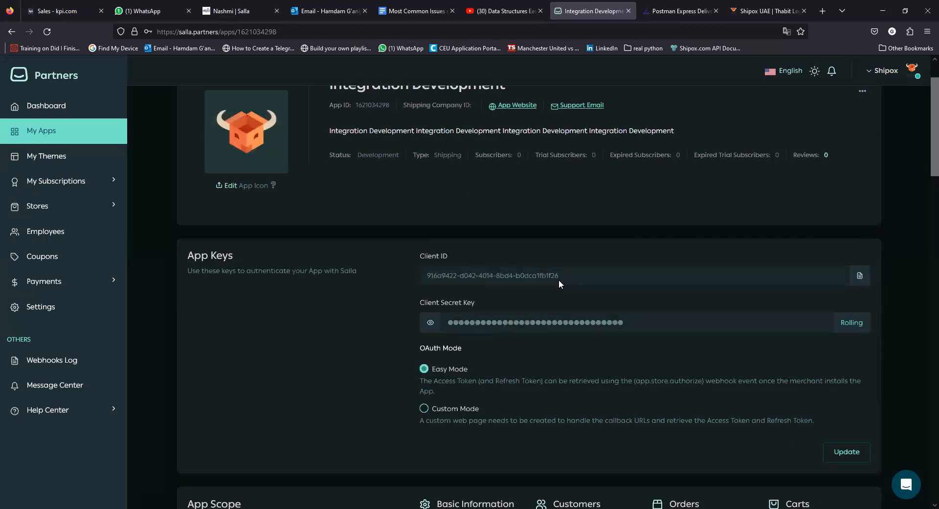
scroll(560, 274, down, 7)
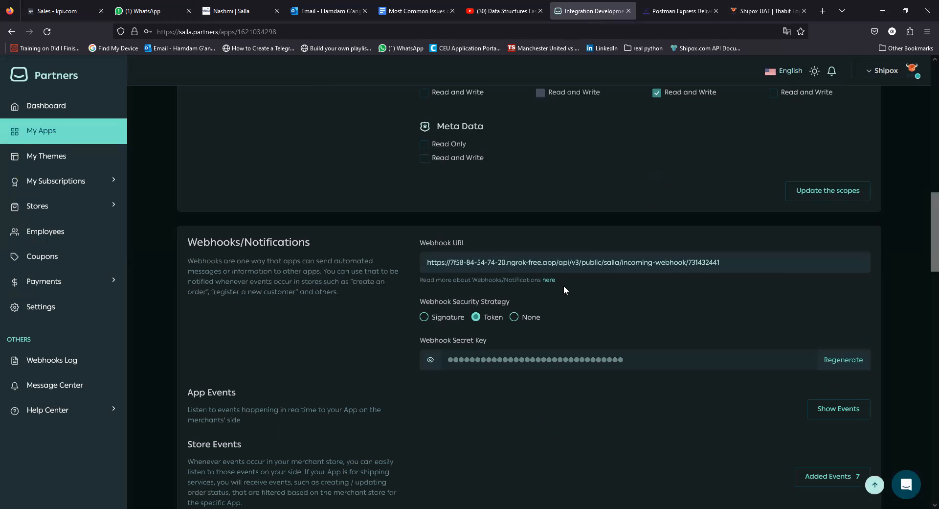
scroll(612, 342, down, 6)
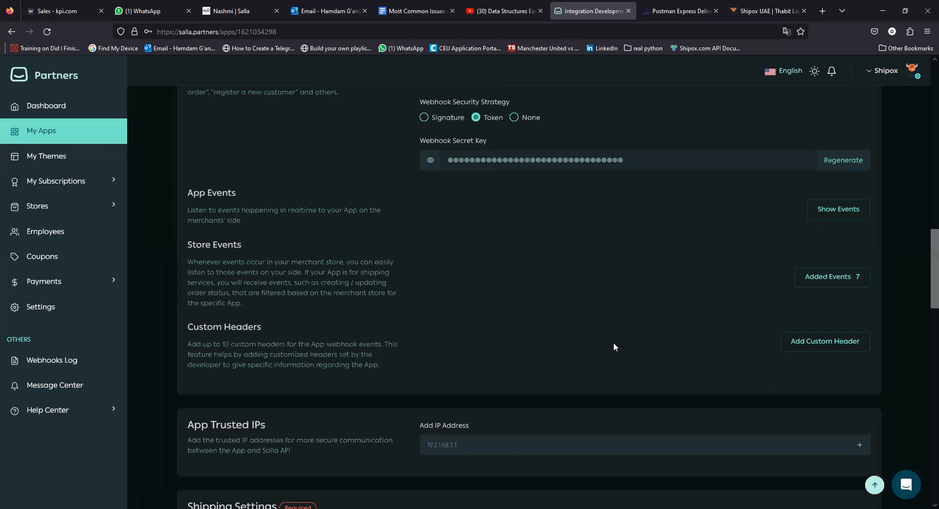
scroll(765, 344, up, 3)
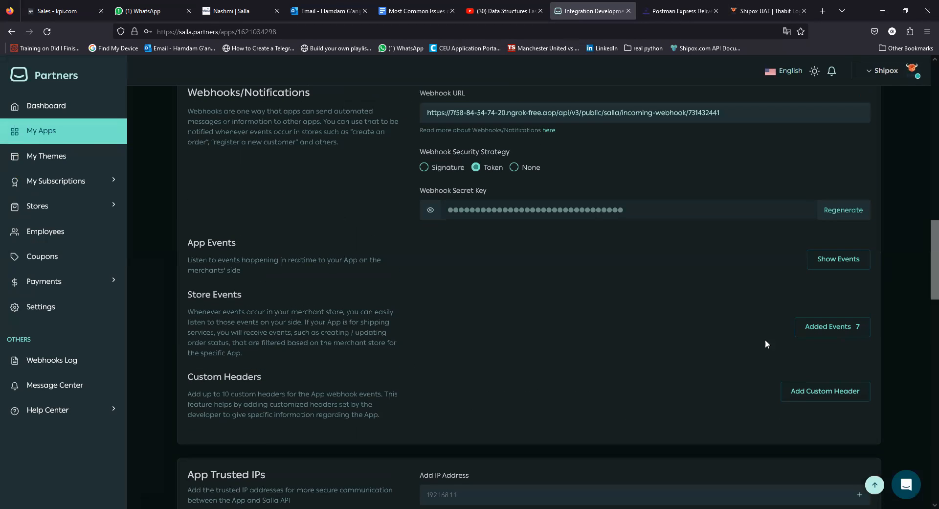
click(818, 325)
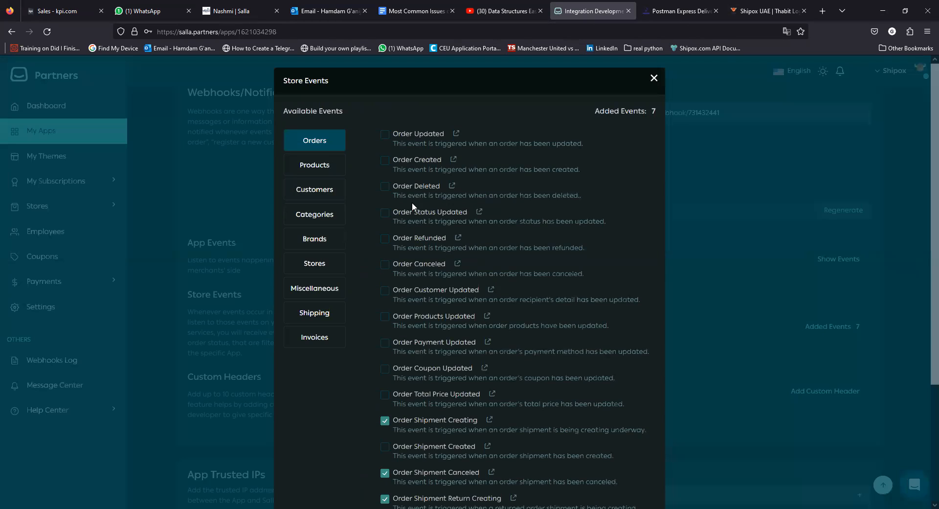
scroll(443, 230, down, 3)
click(386, 272)
click(385, 324)
click(386, 411)
scroll(352, 260, up, 3)
Keep only Shipment Creating and Shipment Cancelled under Shipping and save the events.
click(321, 316)
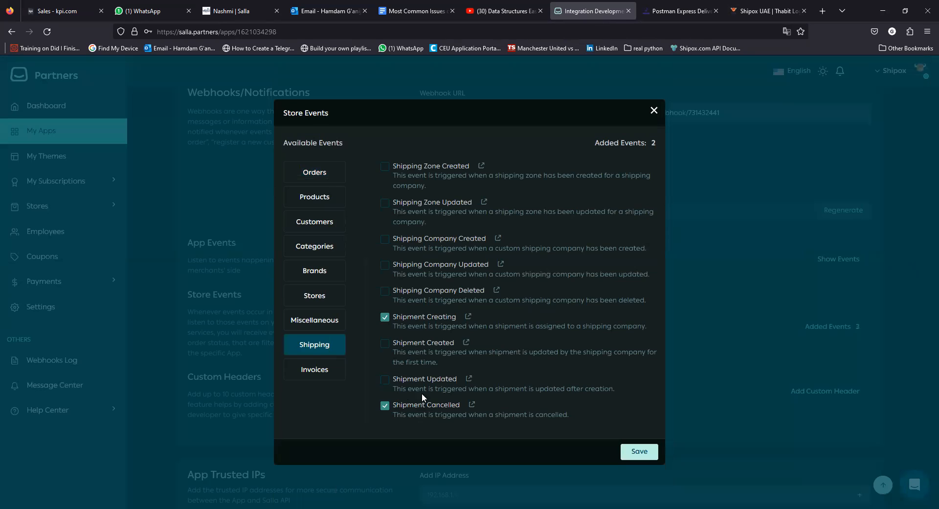
click(645, 451)
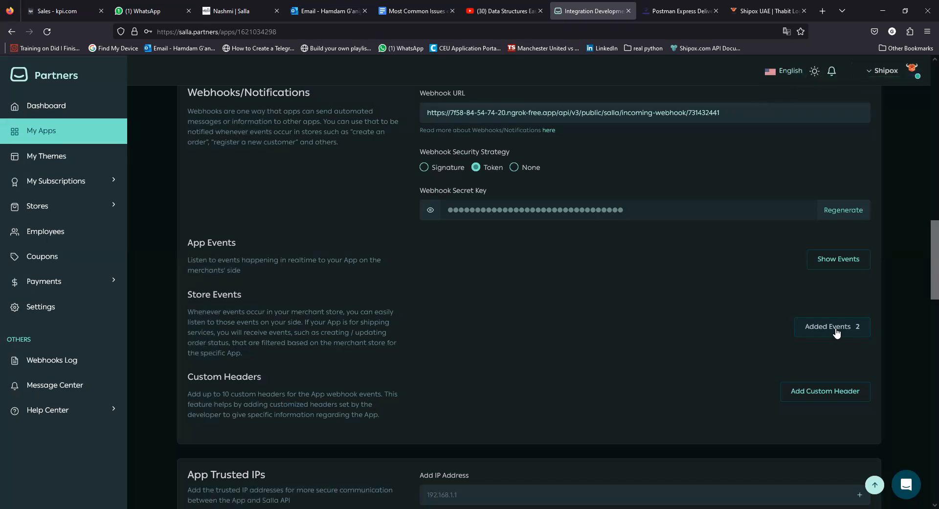
scroll(837, 331, down, 1)
scroll(616, 318, down, 4)
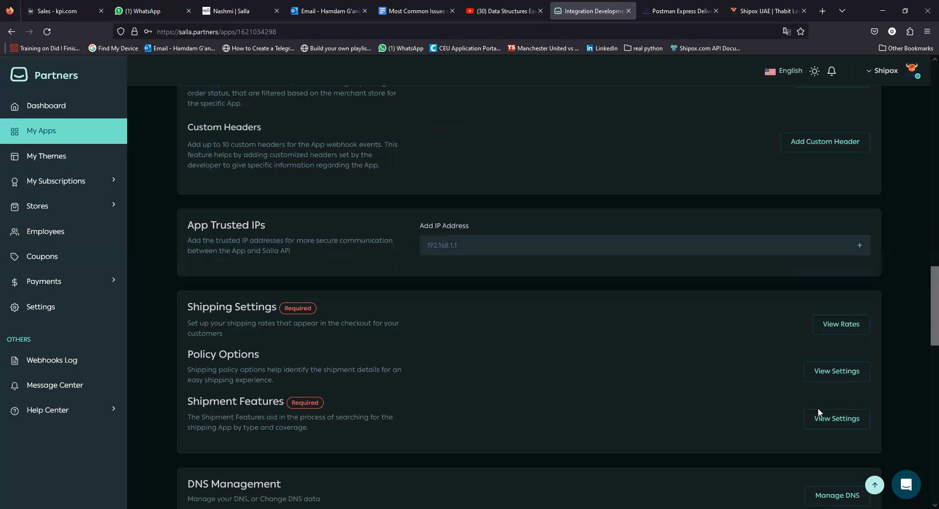
click(850, 323)
click(320, 316)
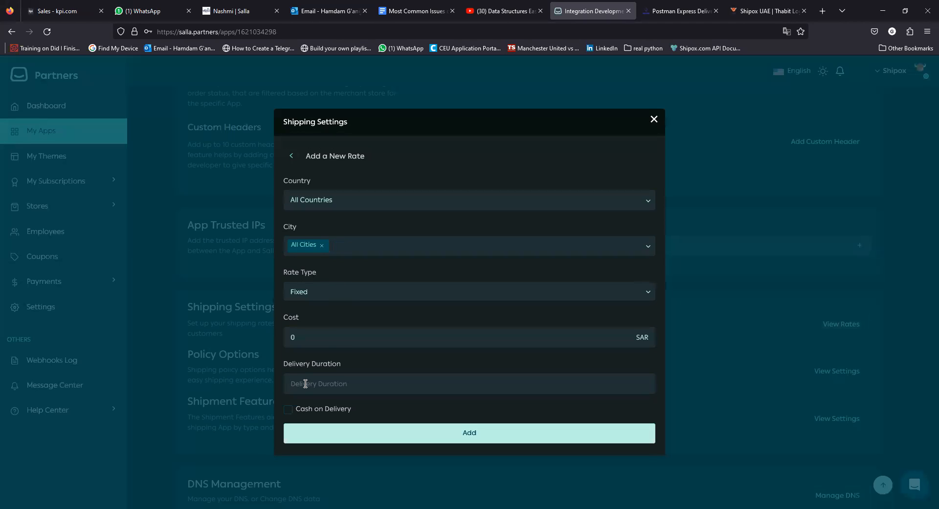
click(653, 118)
click(653, 117)
scroll(572, 283, down, 5)
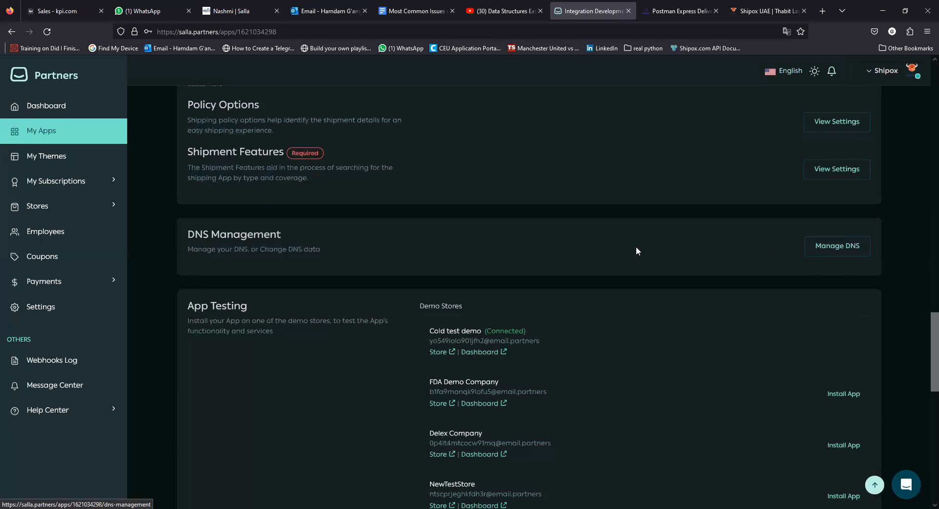
scroll(636, 245, down, 3)
scroll(538, 254, up, 12)
scroll(536, 252, up, 10)
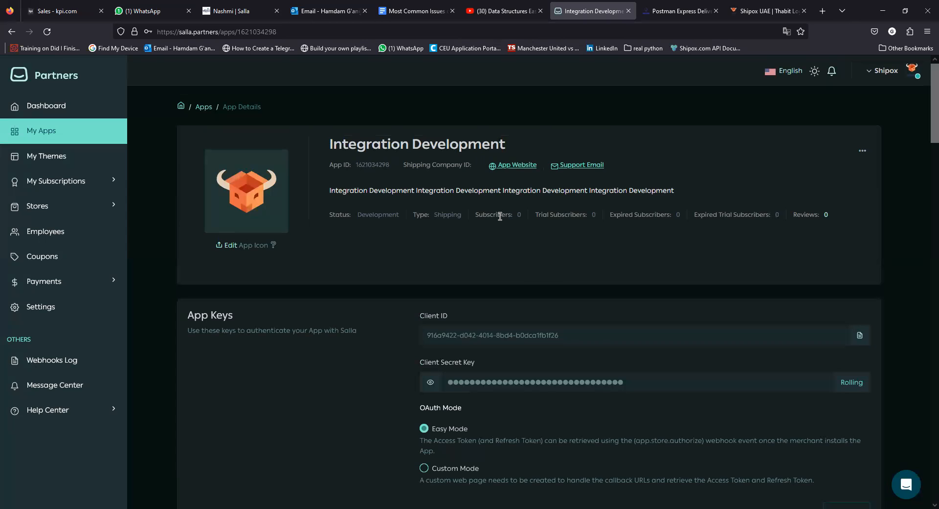
scroll(500, 215, down, 20)
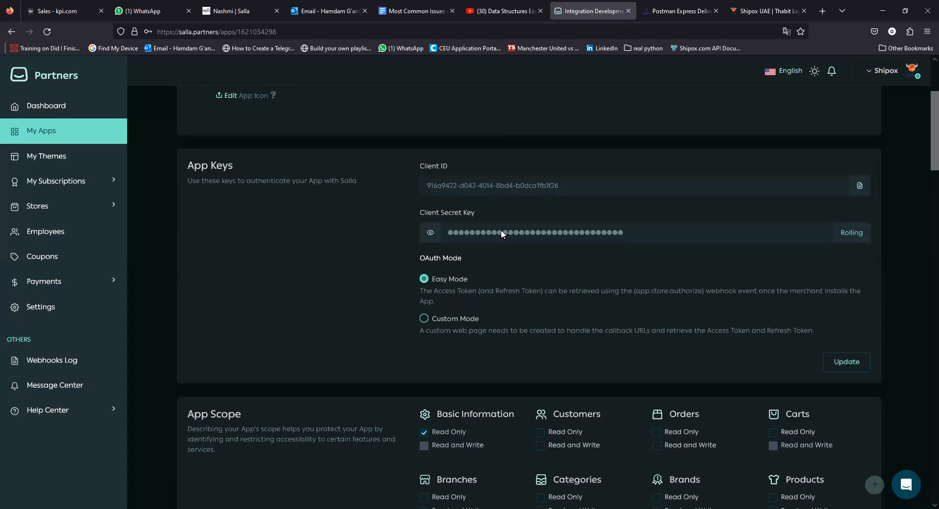
scroll(501, 251, down, 12)
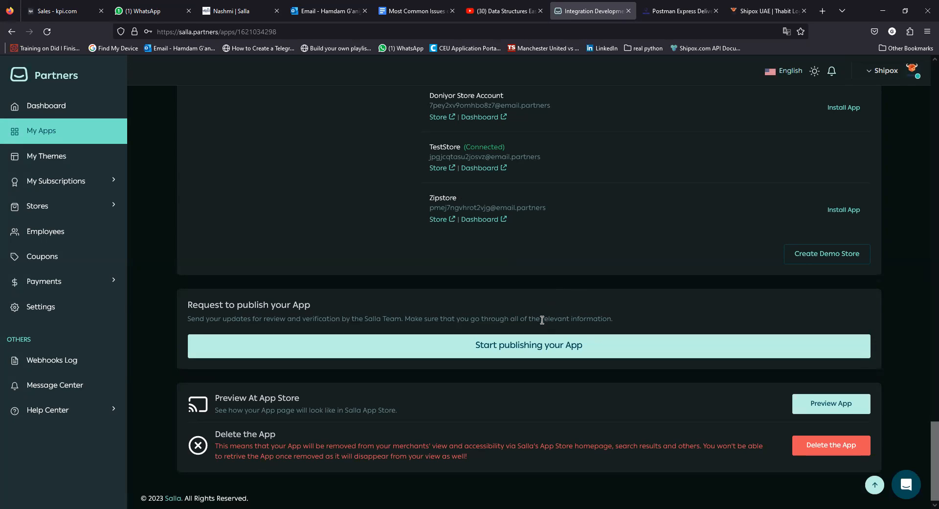
scroll(542, 321, up, 1)
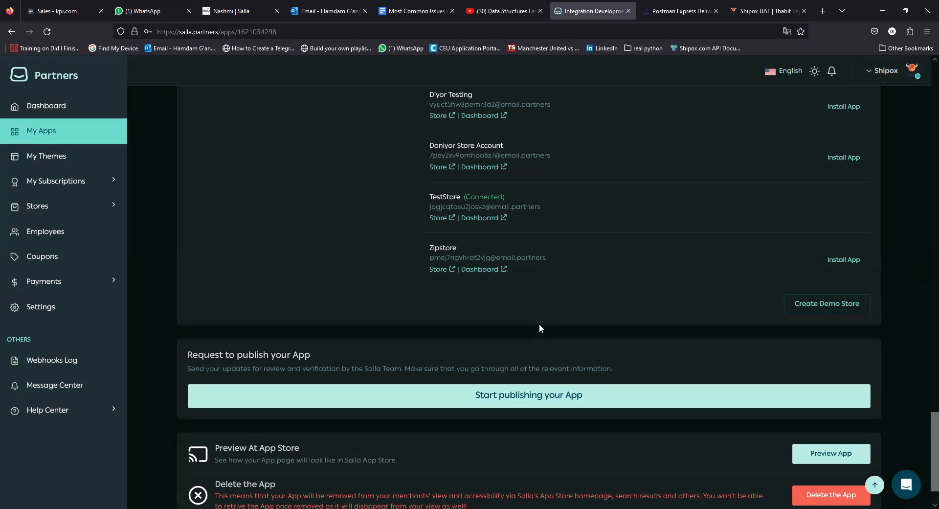
scroll(539, 324, up, 8)
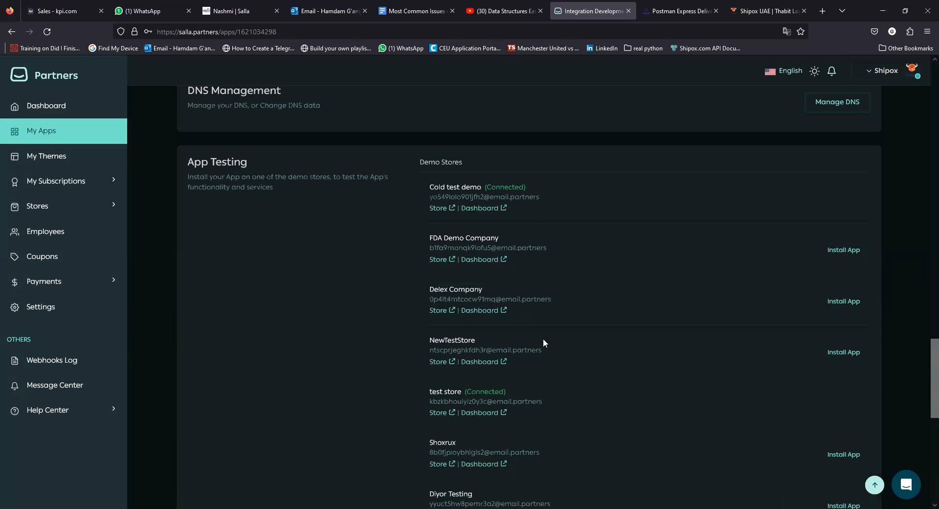
scroll(542, 341, up, 11)
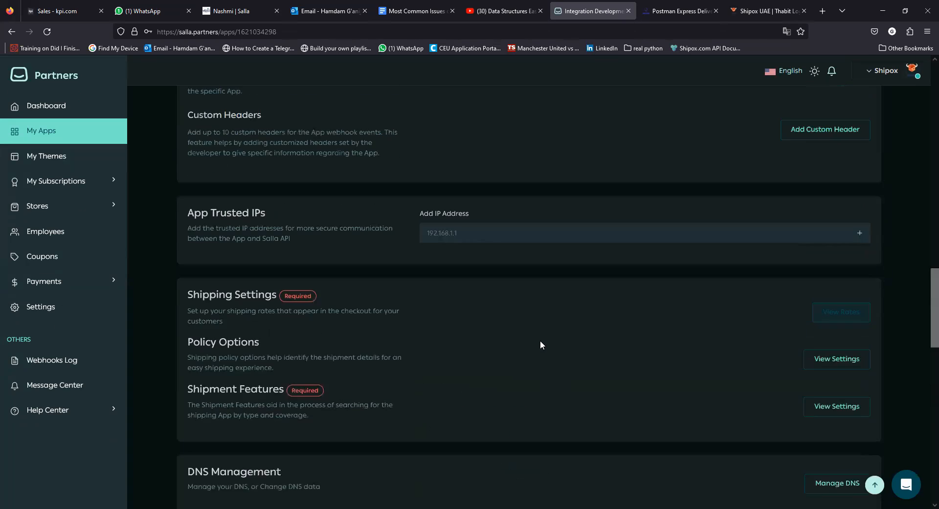
scroll(540, 339, up, 4)
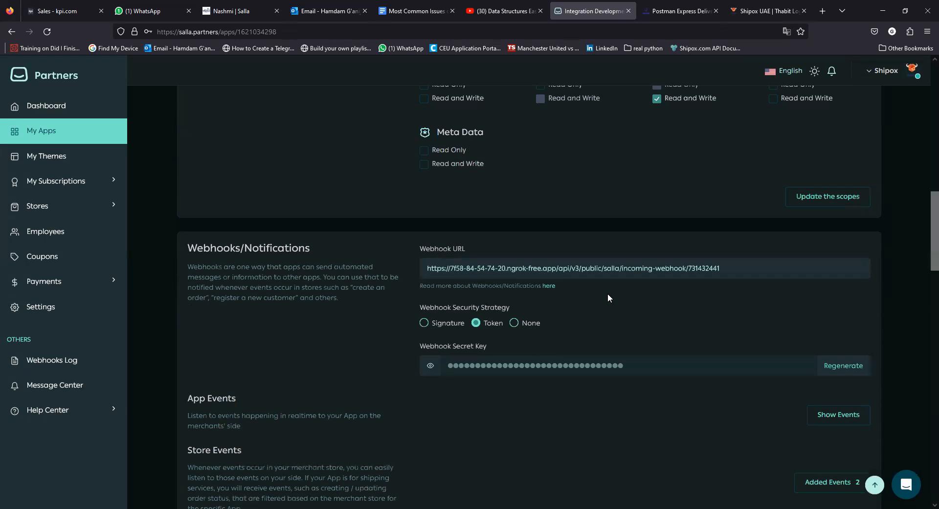
scroll(587, 311, up, 3)
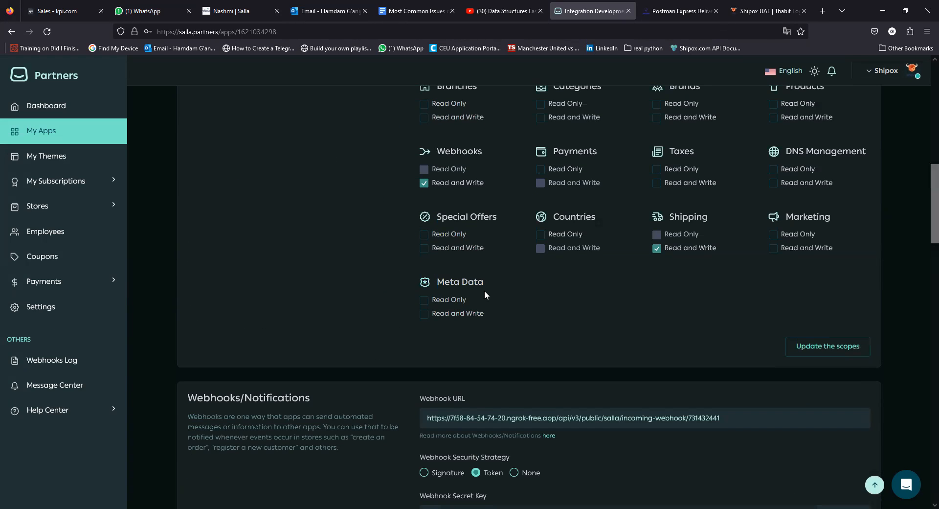
scroll(554, 242, up, 1)
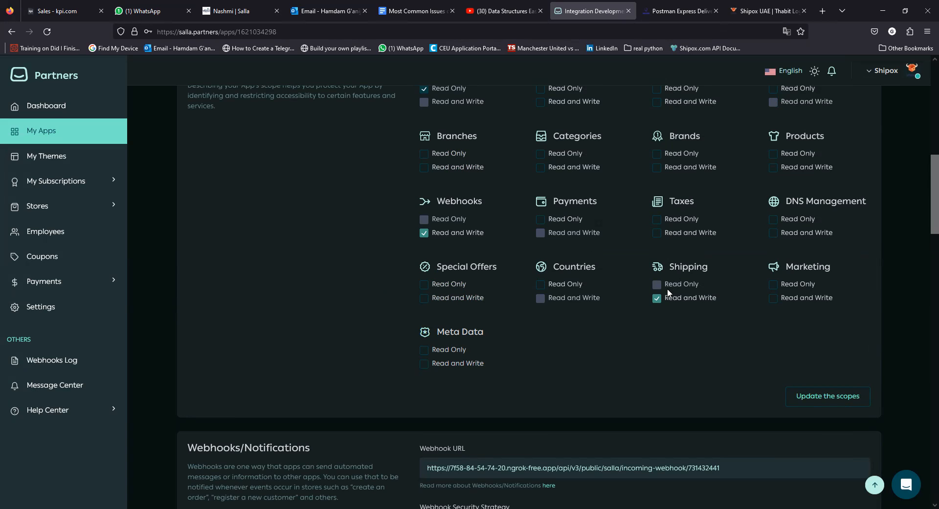
scroll(665, 293, down, 1)
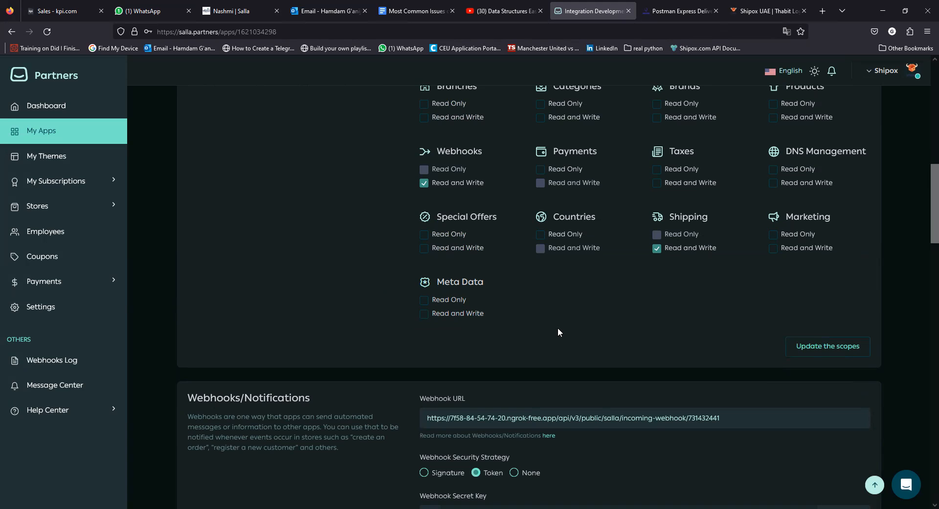
scroll(557, 330, down, 8)
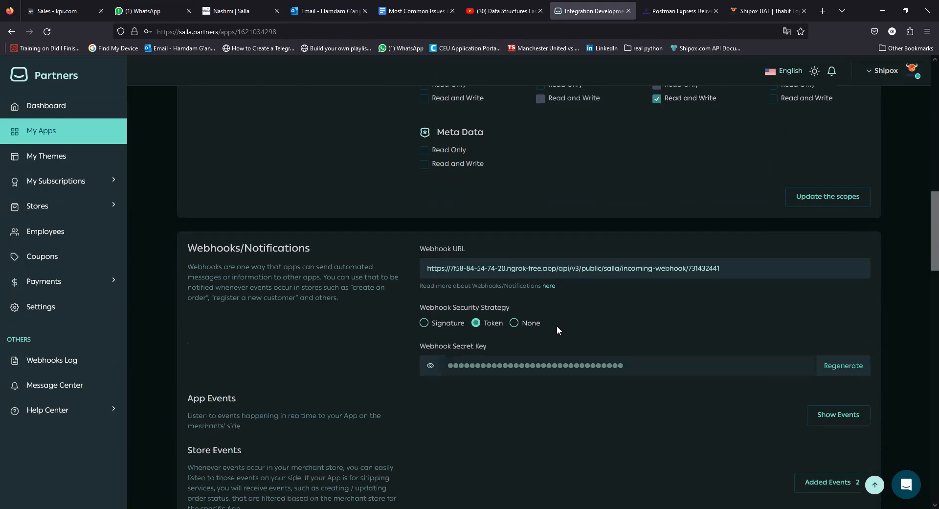
scroll(556, 334, down, 4)
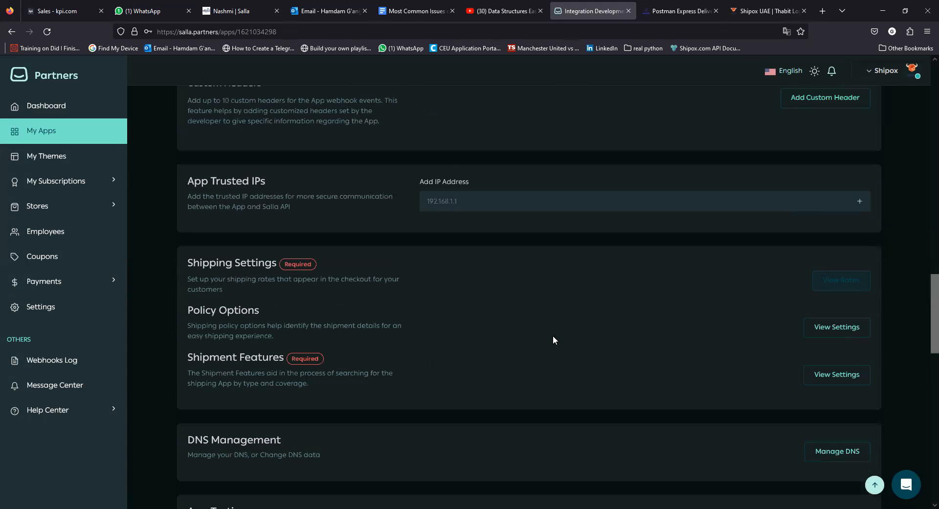
scroll(553, 339, down, 2)
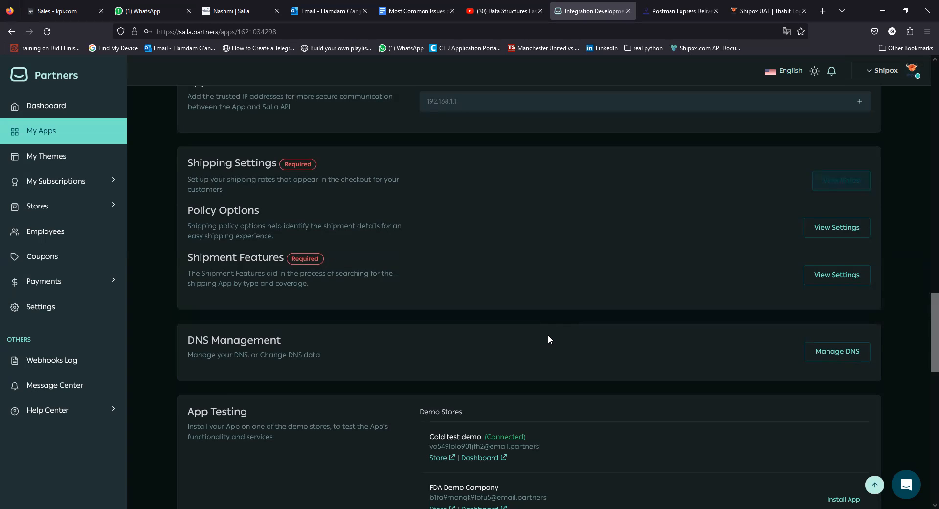
scroll(510, 359, up, 1)
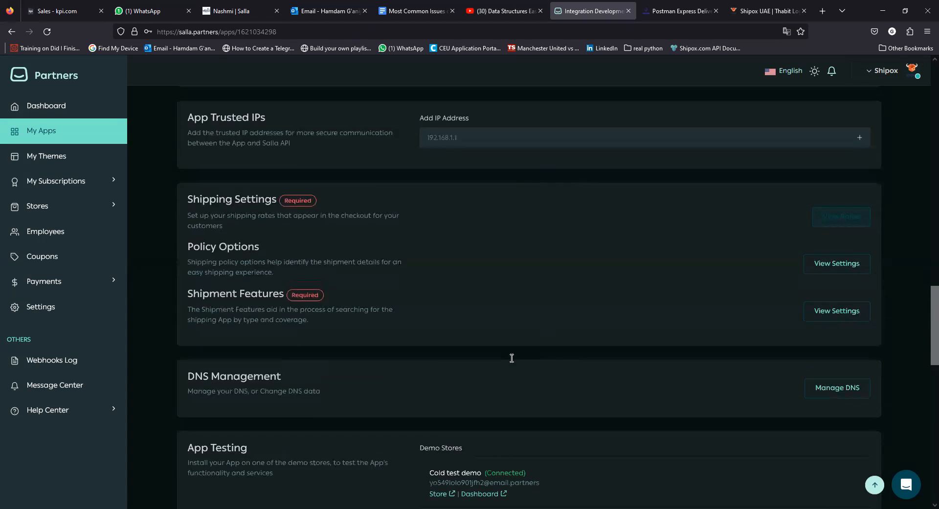
scroll(511, 361, down, 5)
scroll(568, 353, down, 3)
scroll(626, 347, up, 4)
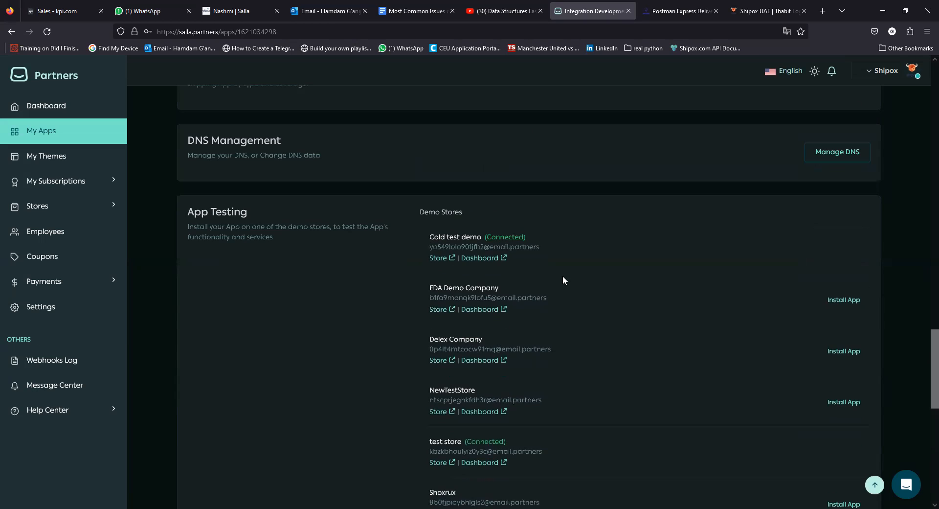
scroll(508, 245, down, 6)
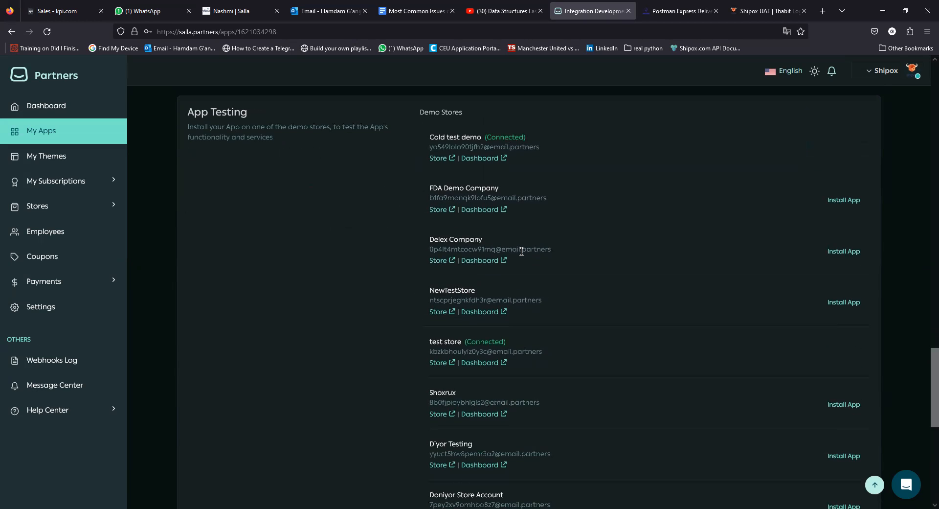
scroll(528, 297, up, 6)
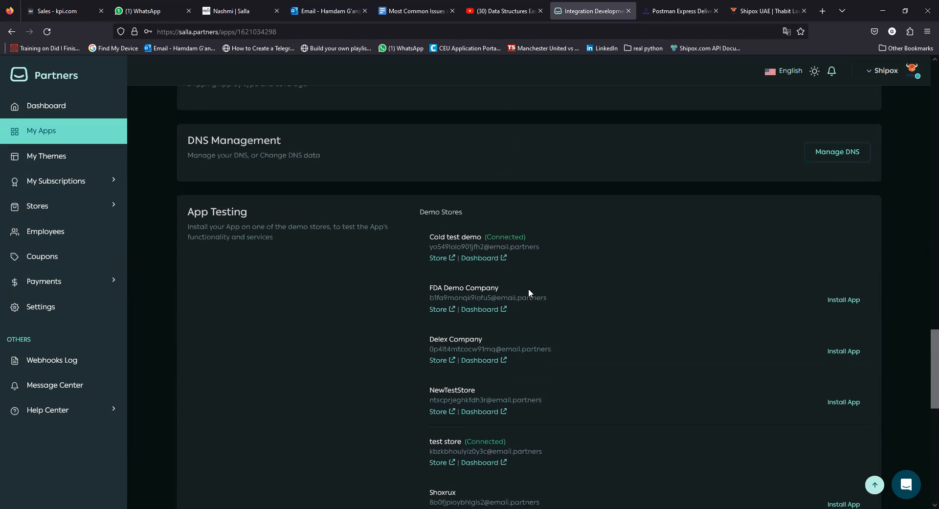
click(844, 299)
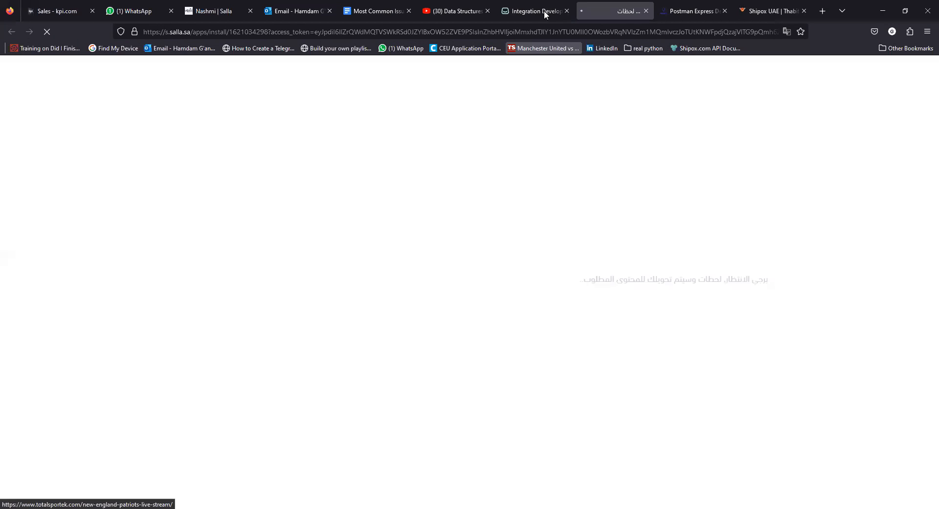
On the install tab, grant Integration Development its requested permissions for FDA Demo Company.
click(544, 10)
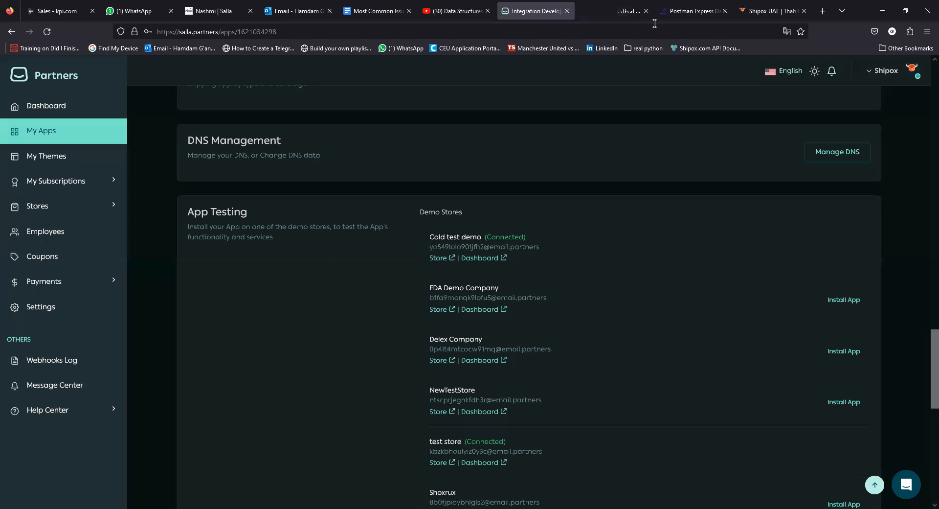
click(617, 13)
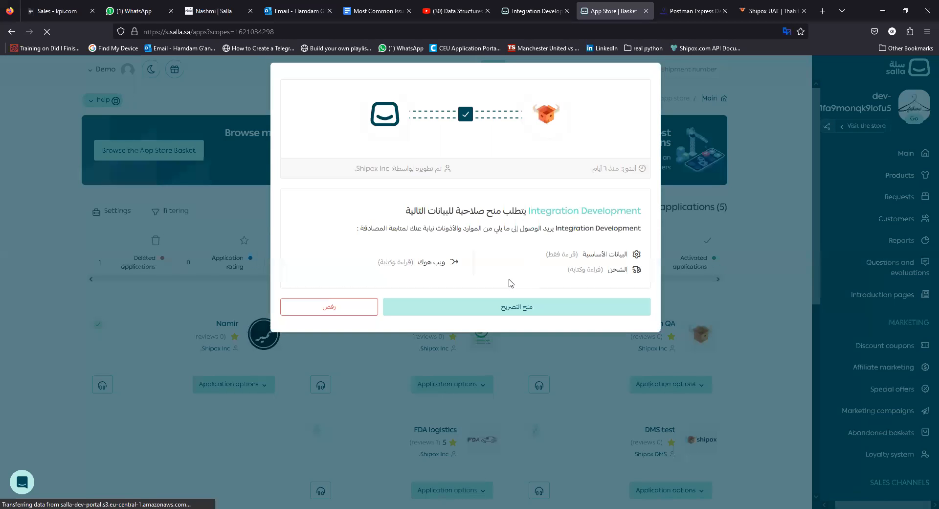
click(512, 320)
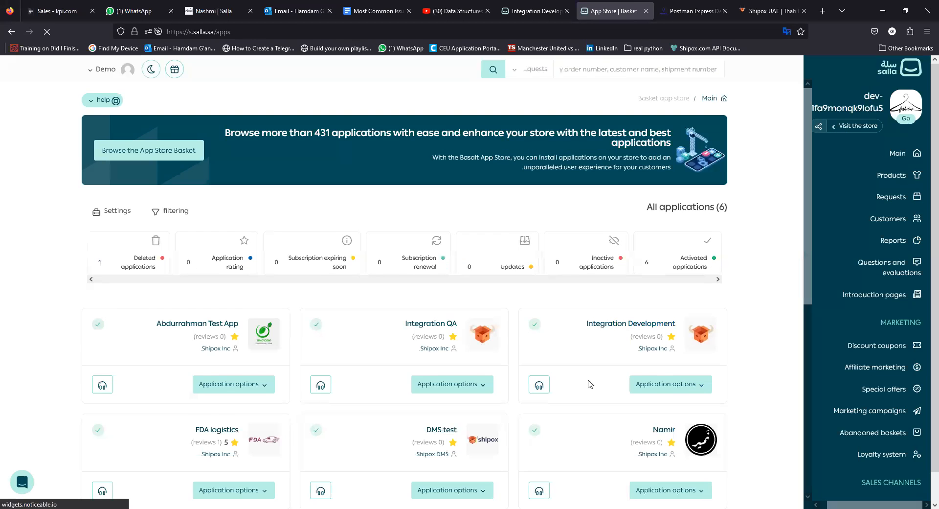
Scroll through the six activated apps, including Integration Development, Integration QA and Namir.
scroll(590, 384, down, 1)
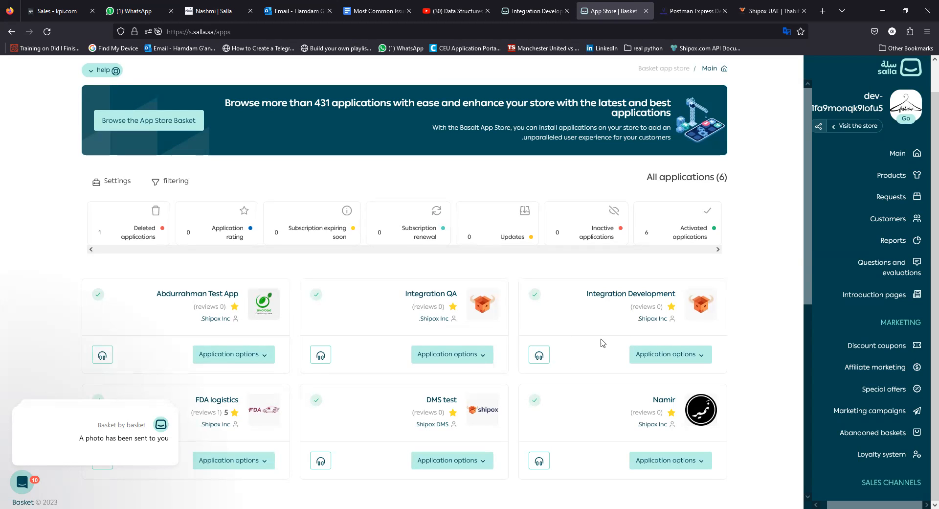
click(876, 197)
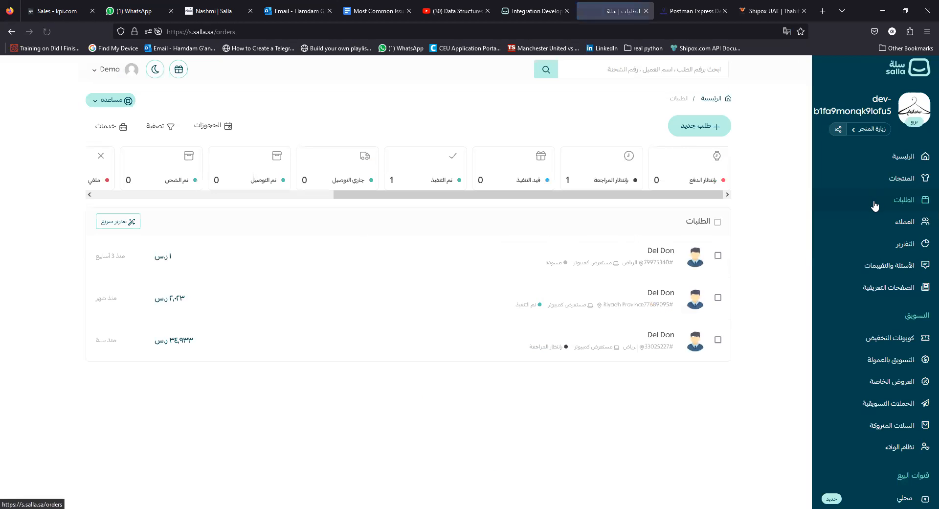
click(595, 264)
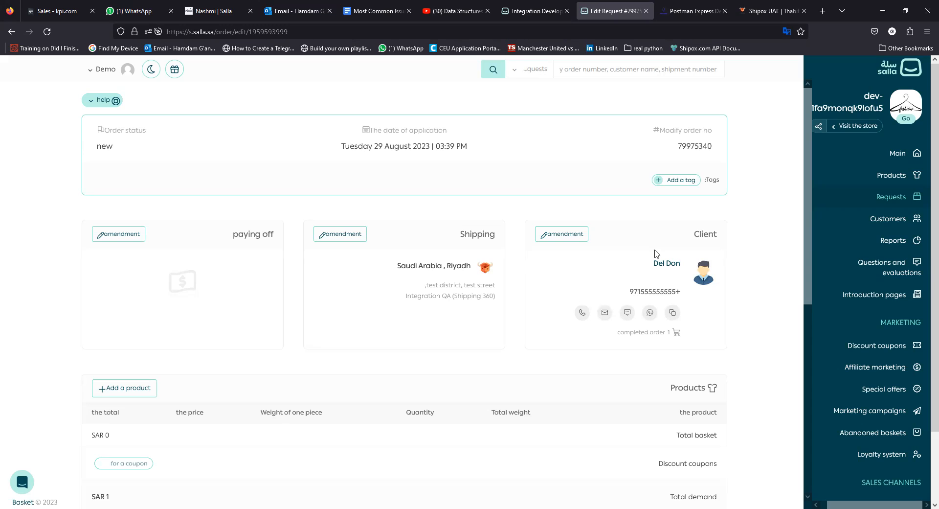
click(558, 12)
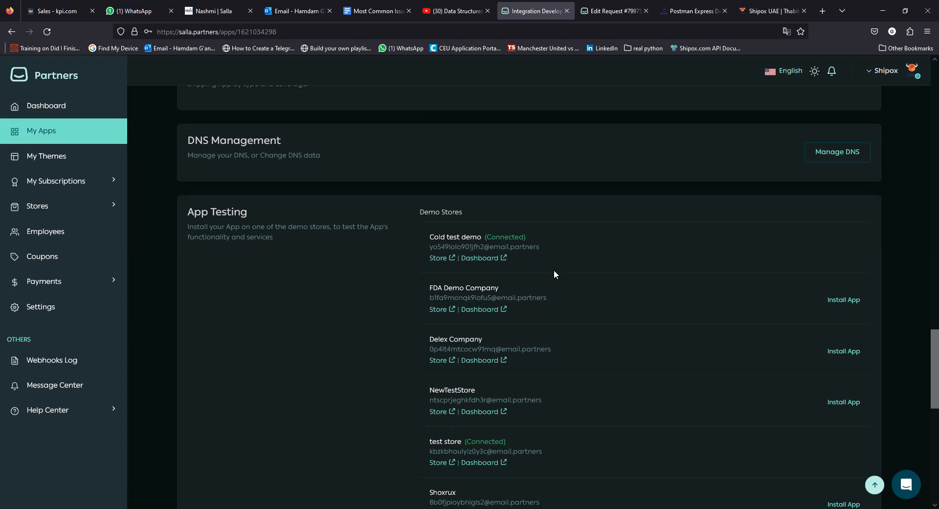
scroll(612, 271, down, 4)
scroll(783, 278, up, 3)
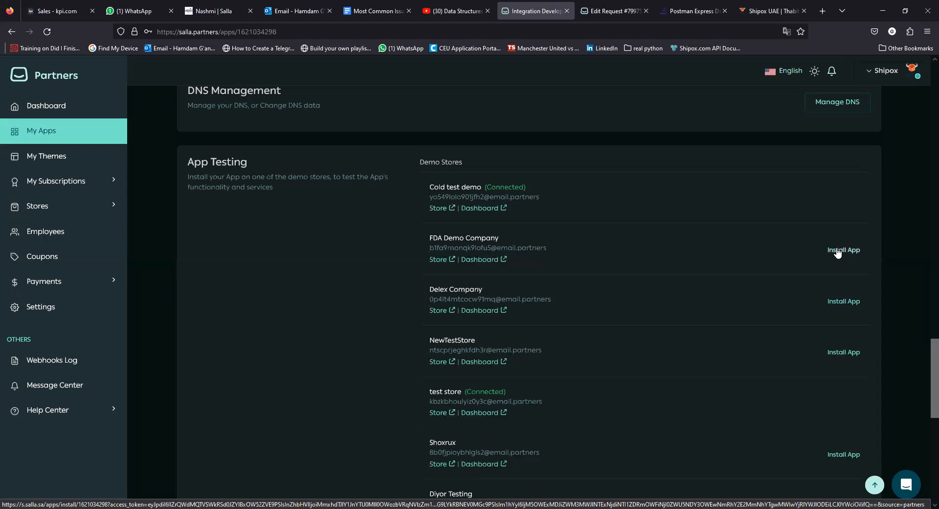
scroll(641, 208, up, 5)
scroll(653, 218, down, 5)
Open Nashmi's Integration Dashboard, browse the Salla store integrations, and open SALLA Driver.
key(ctrl+3)
mouse_move(16, 353)
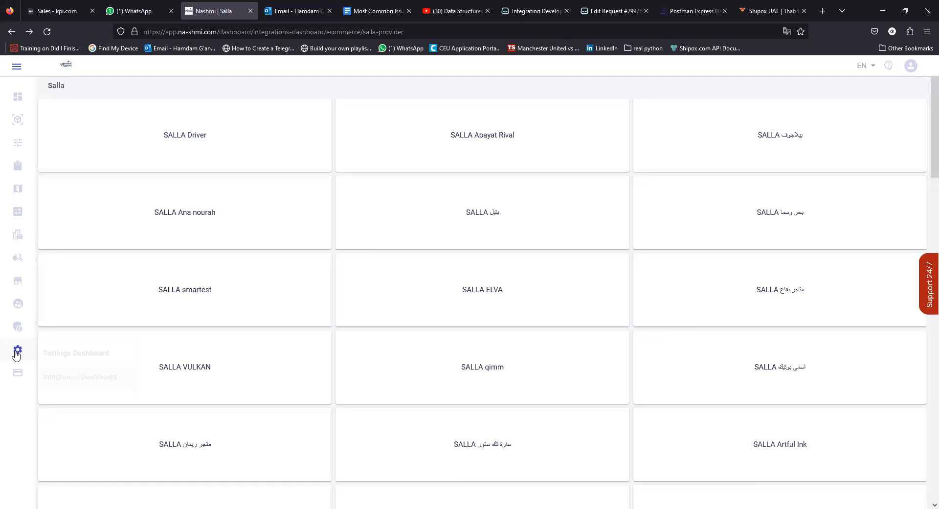
click(78, 372)
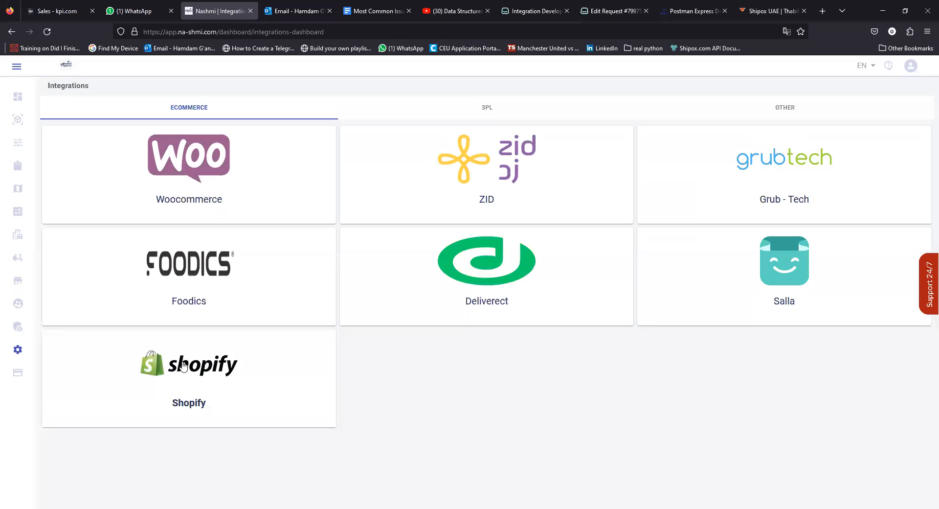
click(770, 271)
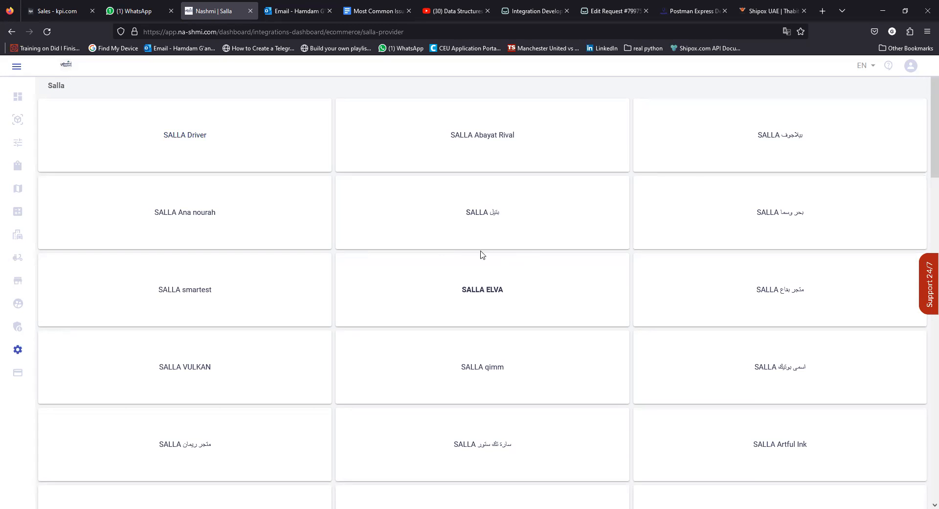
scroll(470, 256, down, 6)
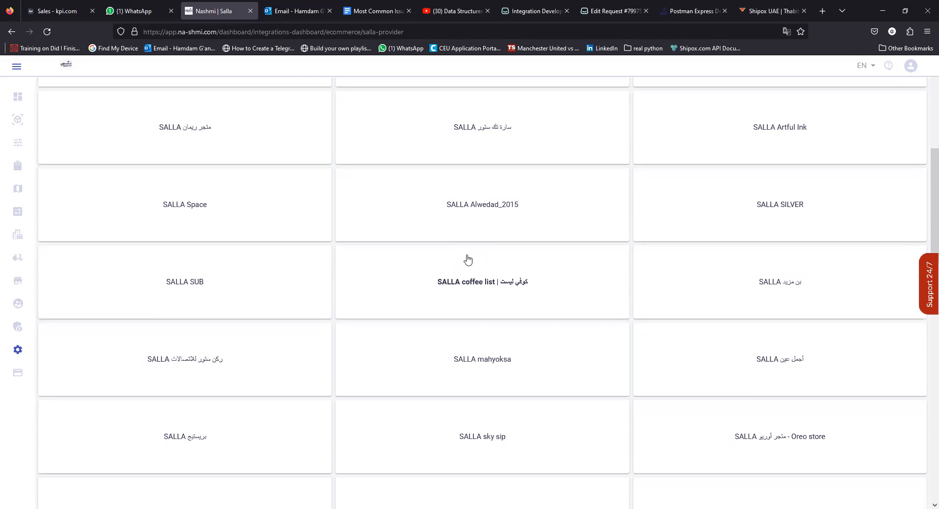
scroll(467, 260, up, 6)
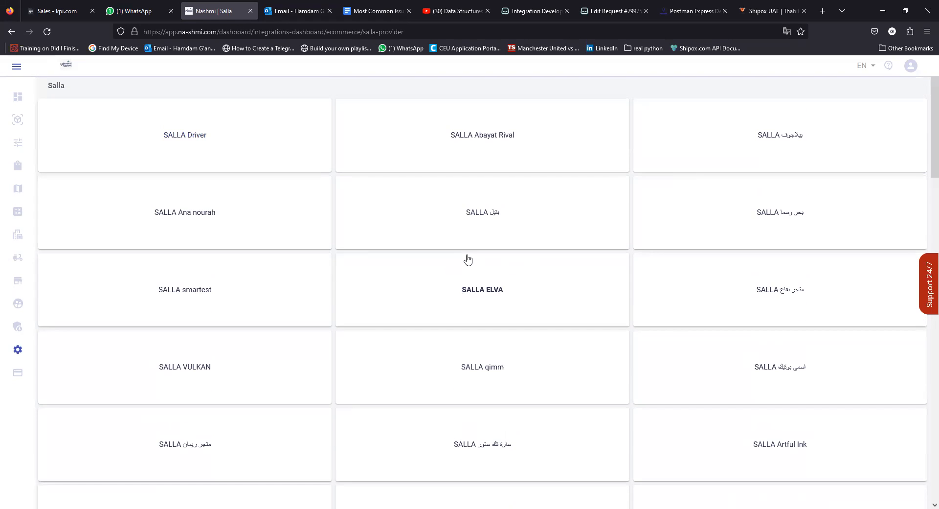
scroll(369, 264, down, 5)
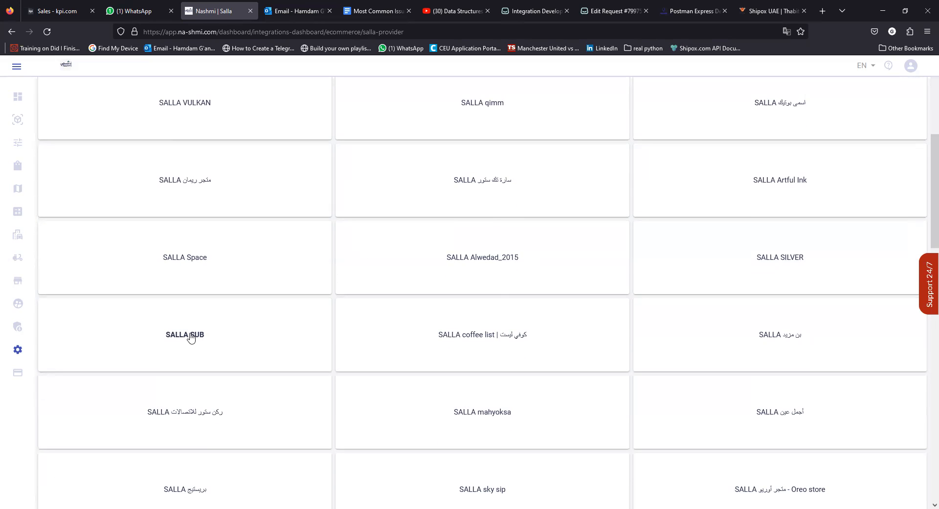
scroll(188, 265, up, 5)
click(192, 128)
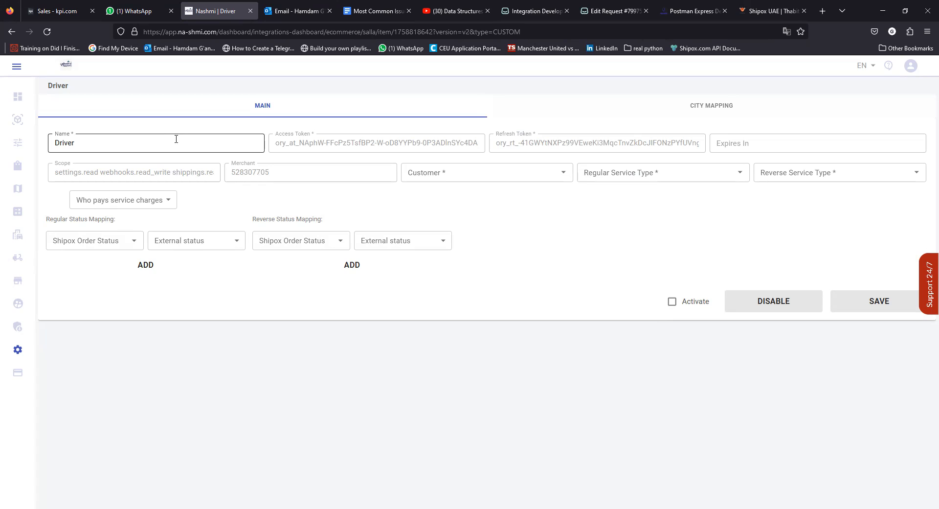
Link SALLA Driver to the first customer with Express Delivery regular, Emergency reverse service, activated.
click(466, 171)
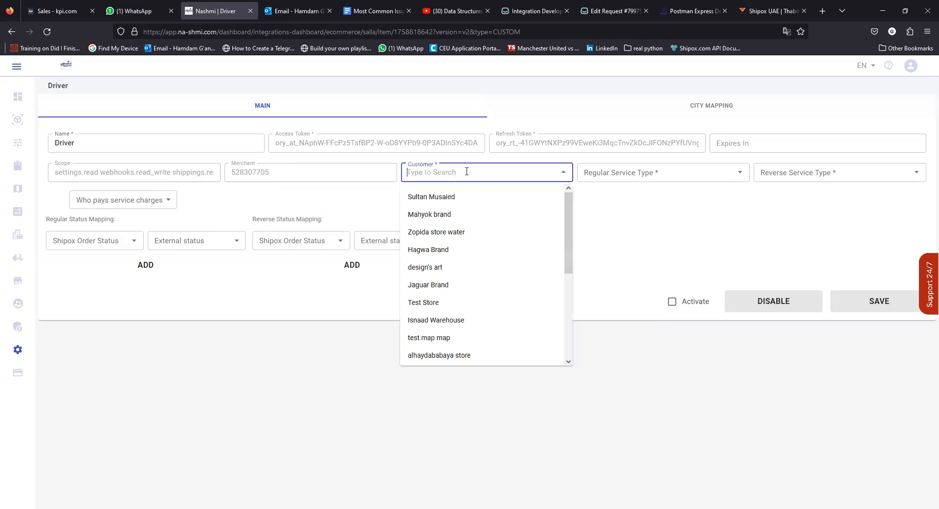
click(425, 204)
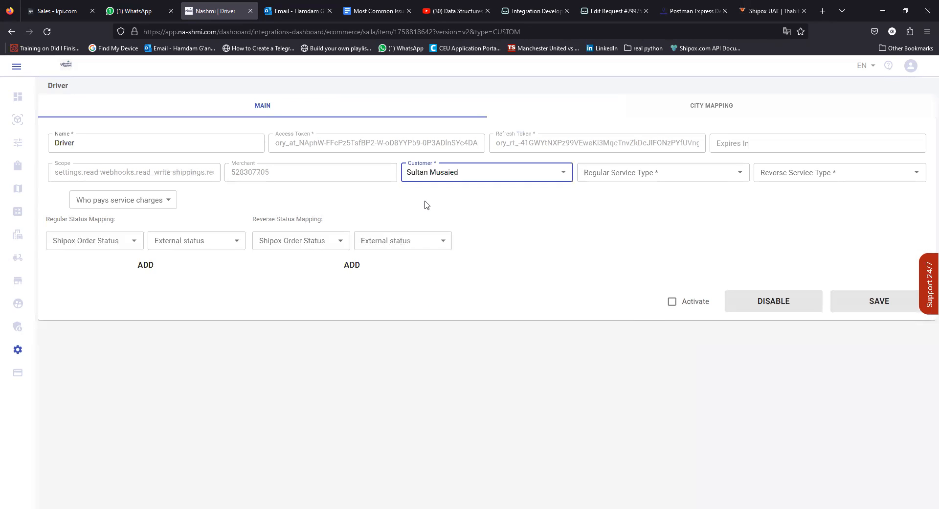
click(638, 177)
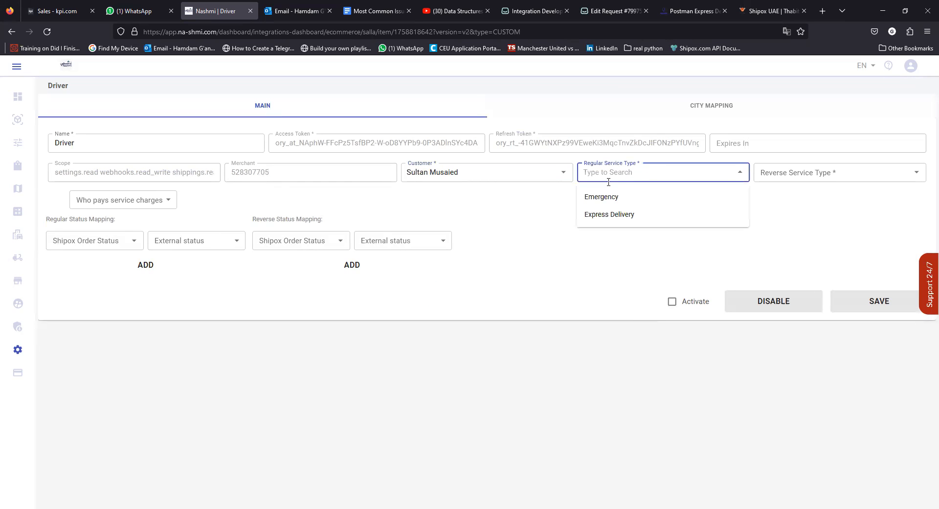
click(598, 215)
click(783, 174)
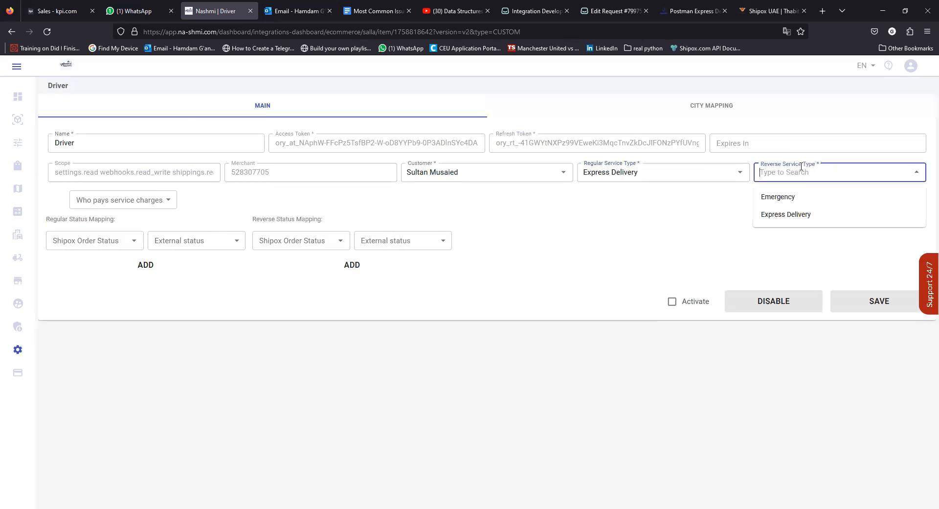
click(775, 201)
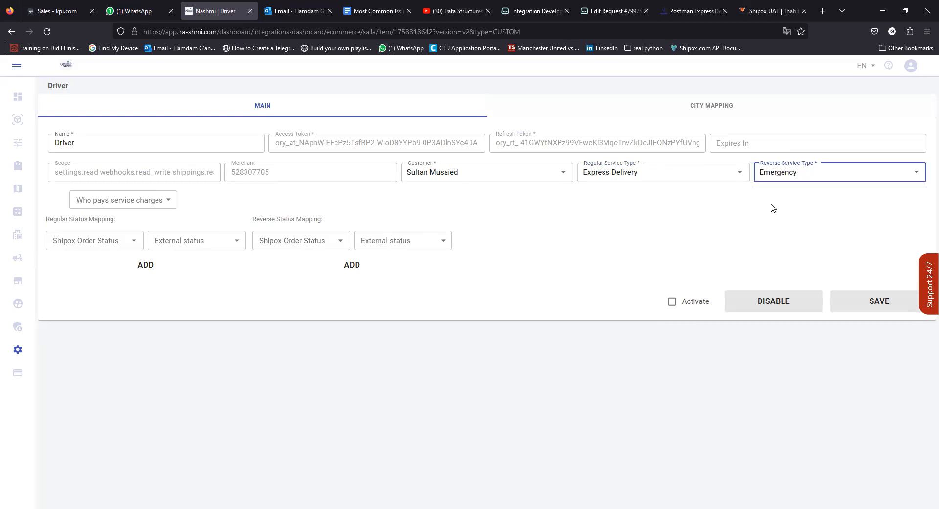
click(672, 301)
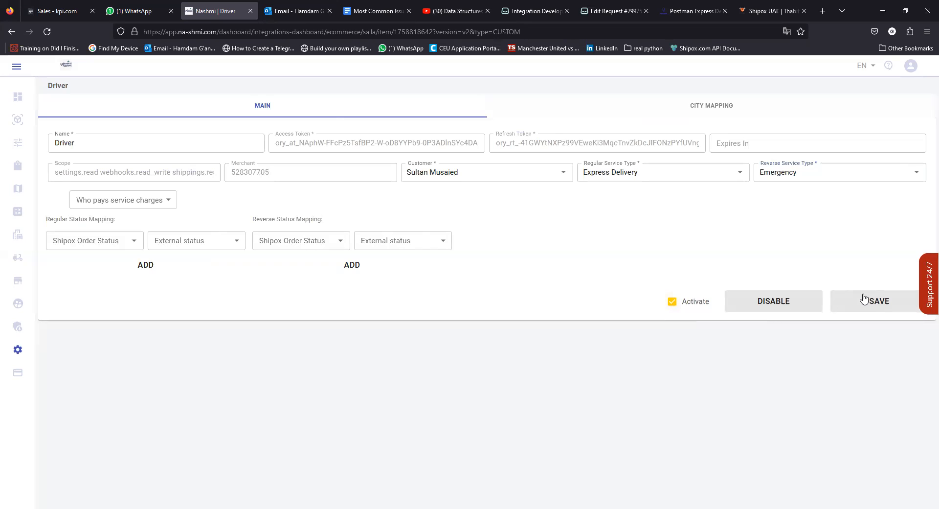
click(128, 203)
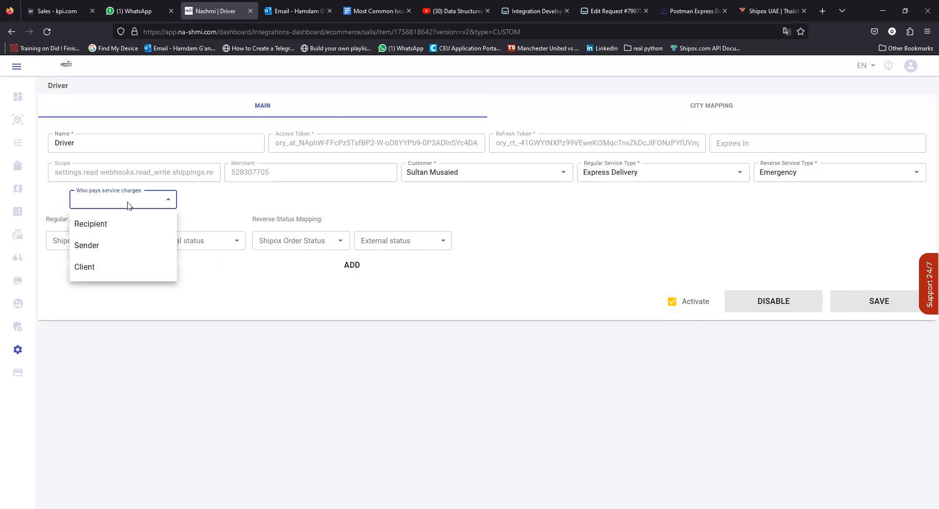
Set Recipient as payer of service charges and inspect the status mapping dropdowns.
click(101, 226)
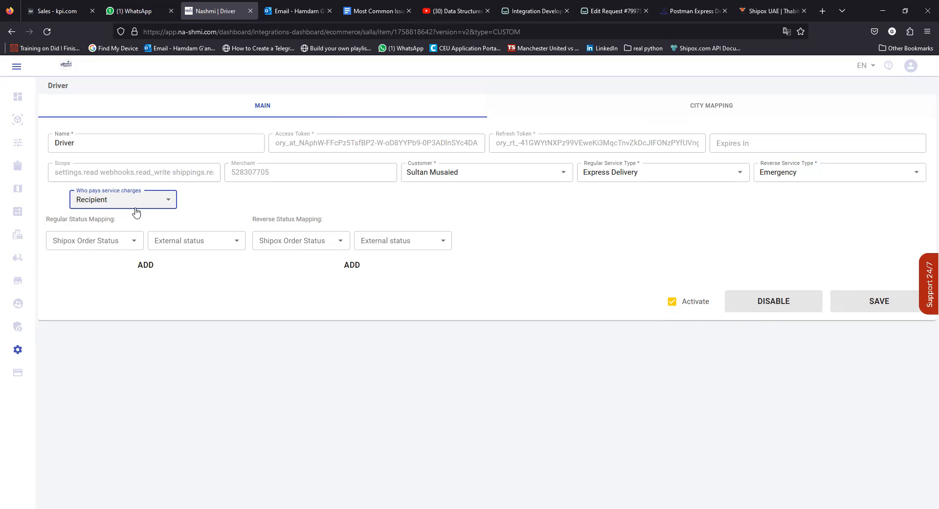
click(186, 244)
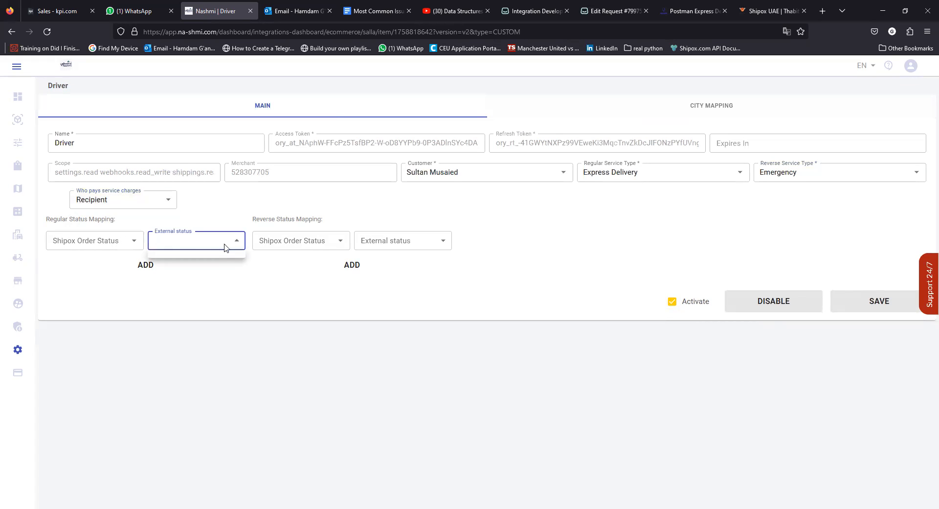
click(295, 244)
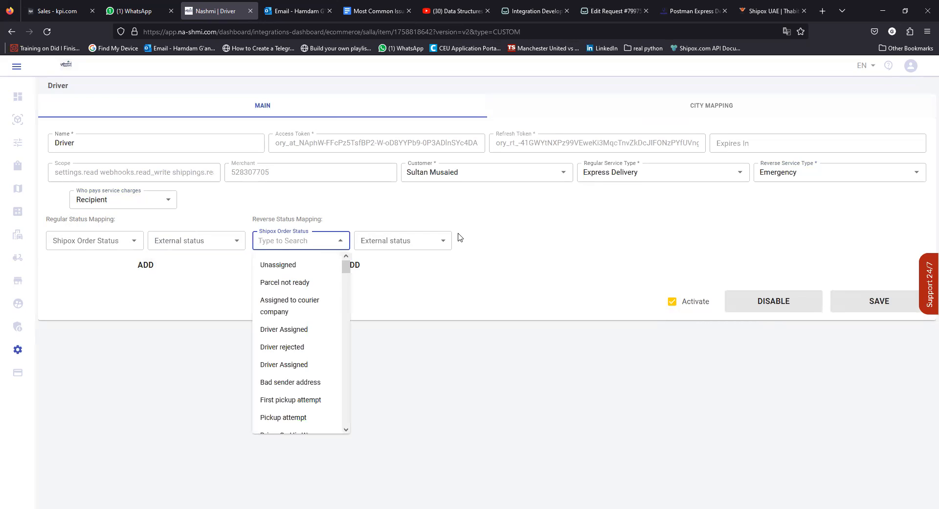
click(153, 337)
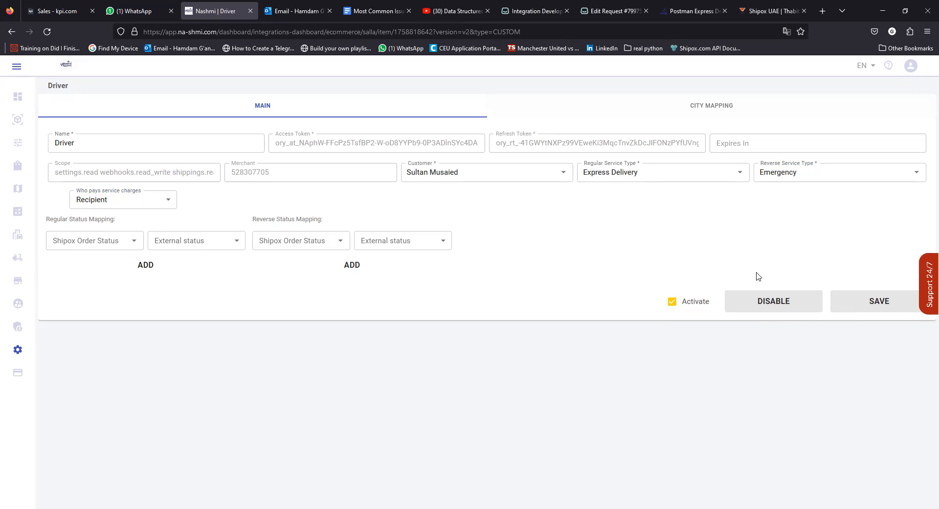
Recheck the customer and regular service type options, then return to Salla Partners.
click(472, 173)
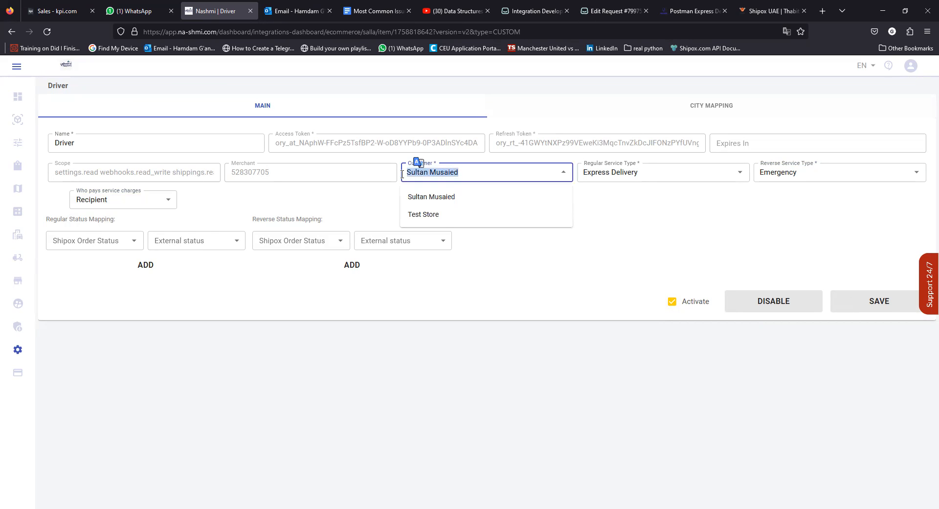
click(583, 174)
click(519, 243)
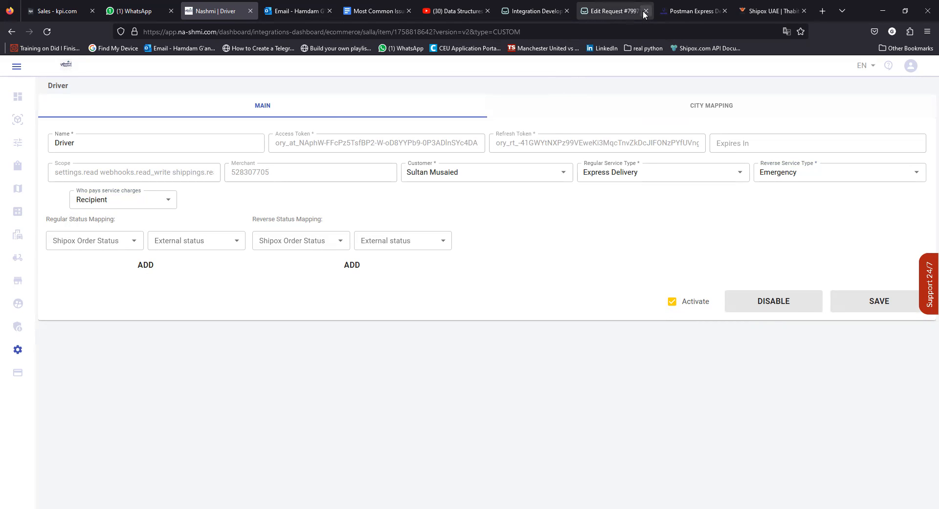
click(532, 11)
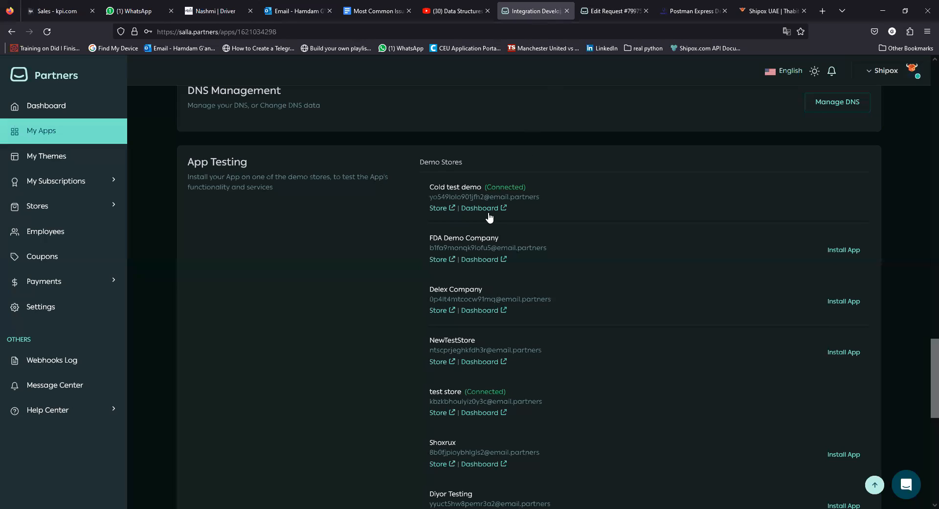
Scroll up to App Scope, showing Webhooks and Shipping at read and write.
scroll(486, 213, up, 5)
scroll(485, 212, up, 15)
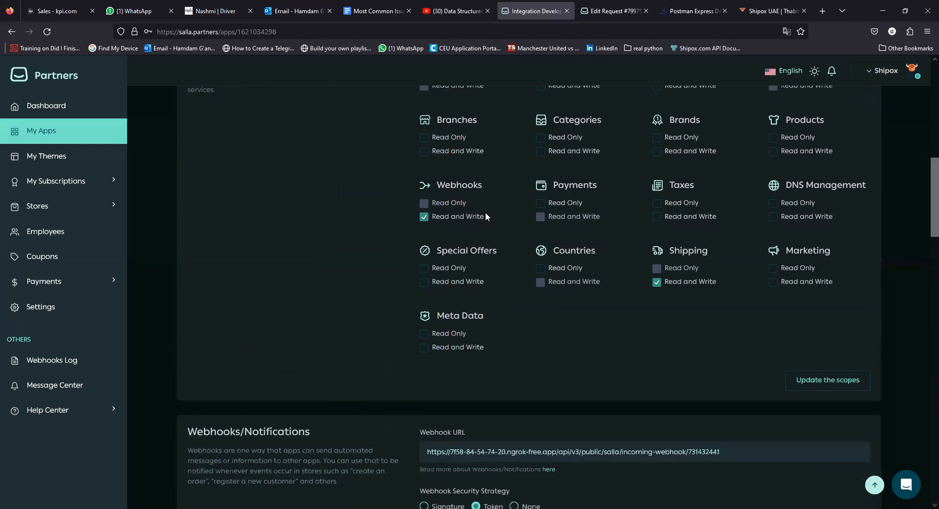
scroll(480, 215, up, 3)
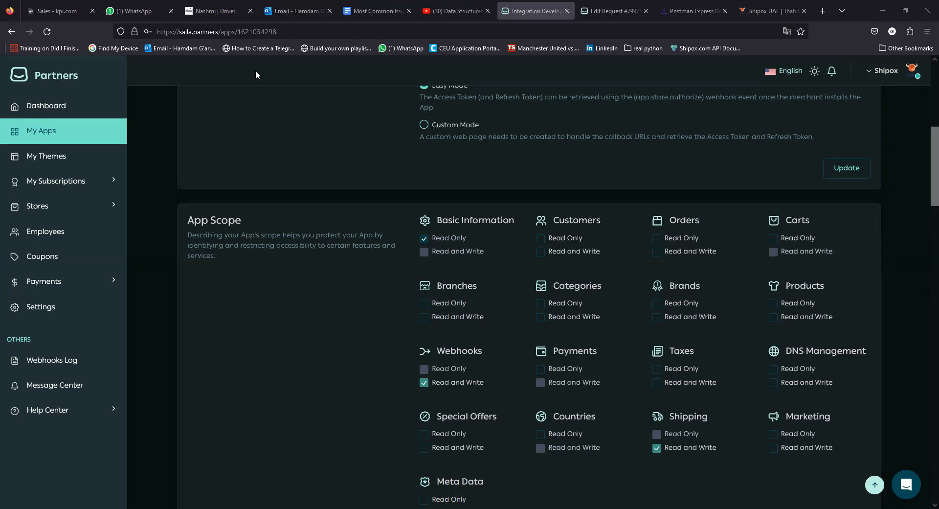
Return to the Nashmi dashboard and open the SALLA Abayat Rival integration card.
click(223, 13)
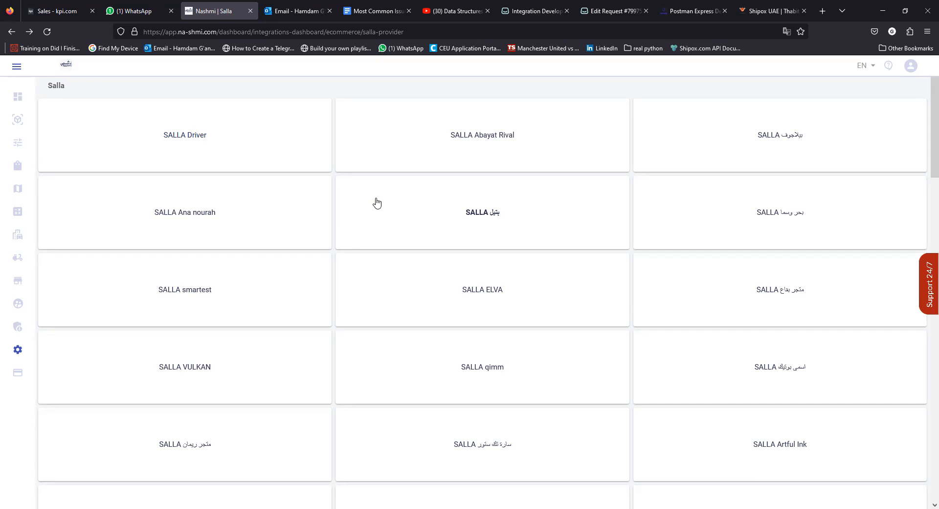
click(481, 140)
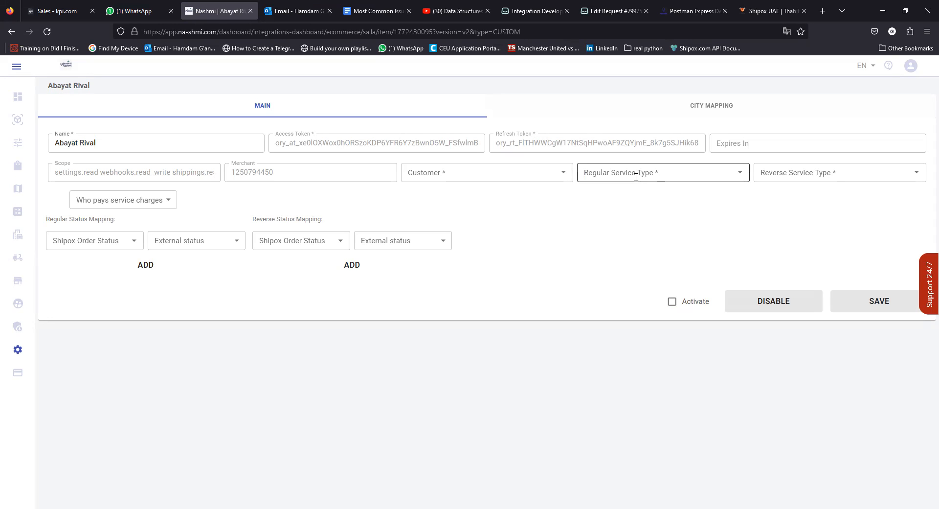
Switch to the Shipox UAE tab showing Thabit Logistics' General Categories settings.
click(764, 11)
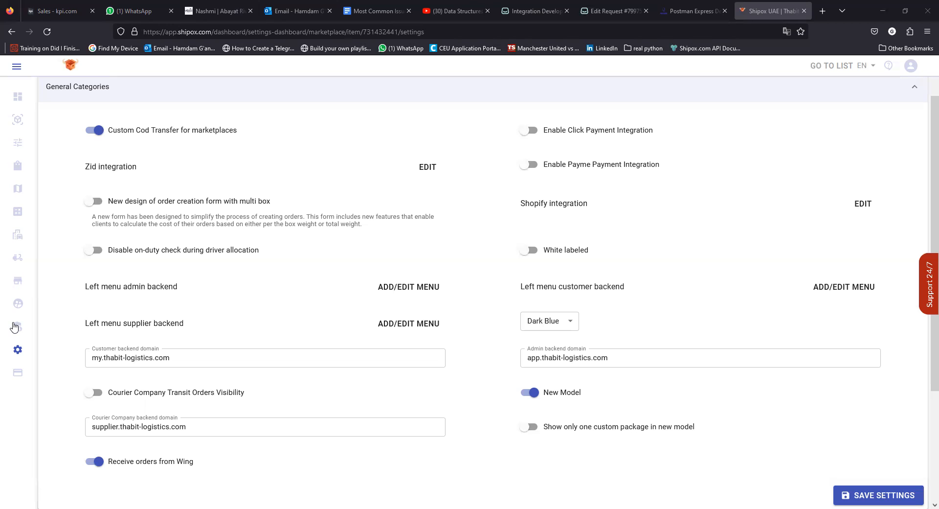
In WhatsApp Web, open the customer's new-store chat and copy the order screenshot.
click(139, 16)
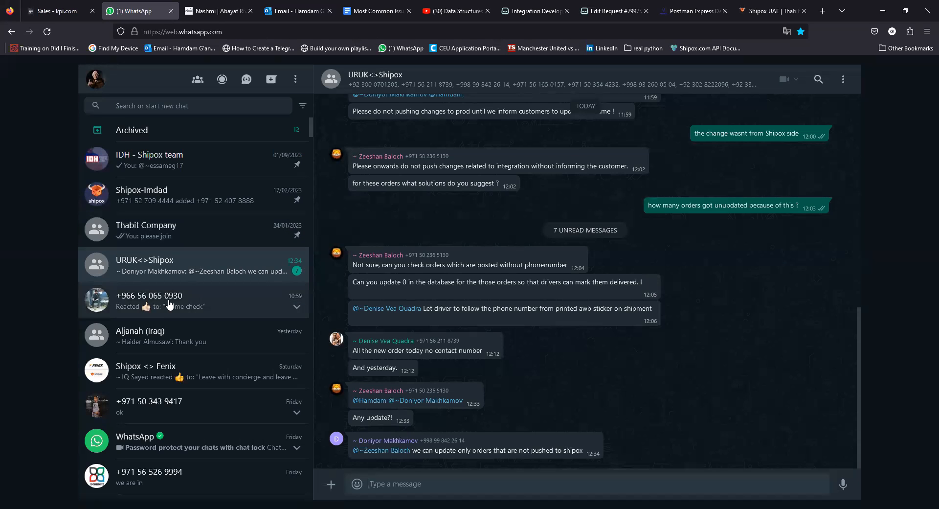
scroll(166, 304, down, 5)
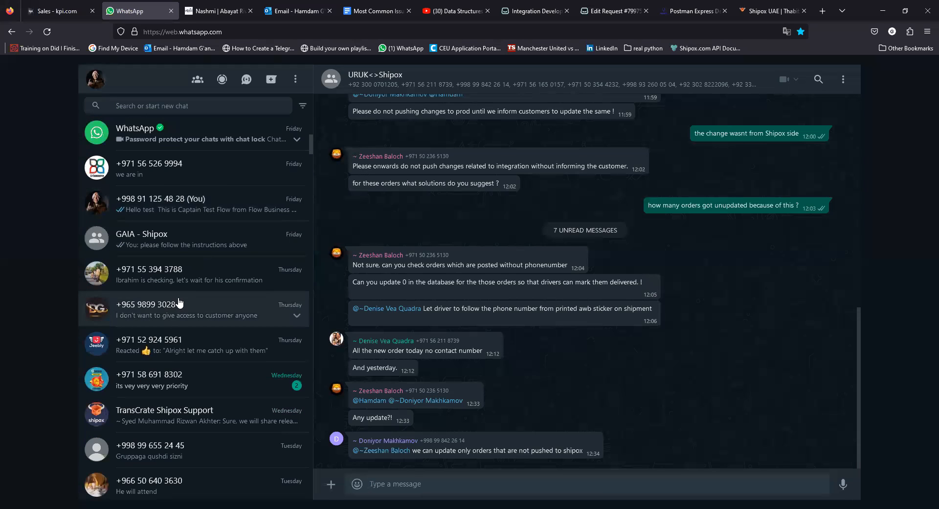
scroll(178, 303, down, 1)
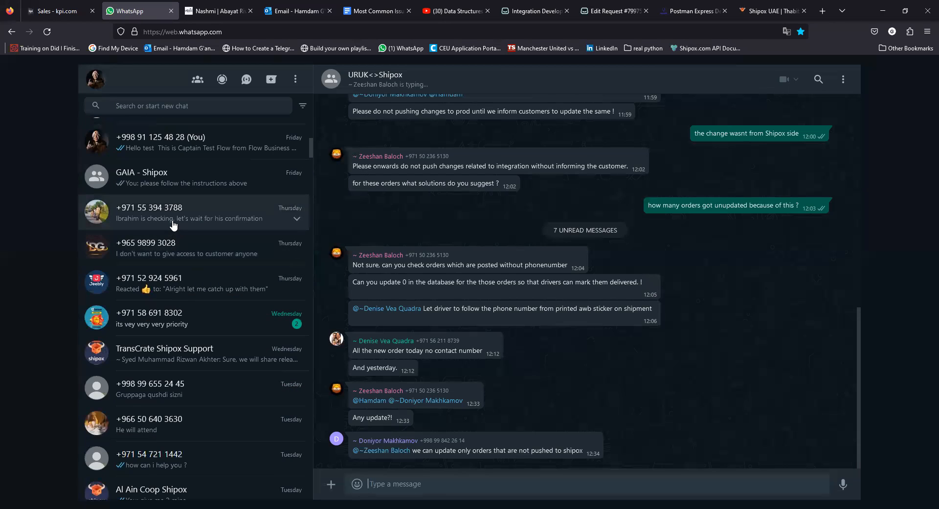
scroll(176, 235, down, 2)
click(174, 312)
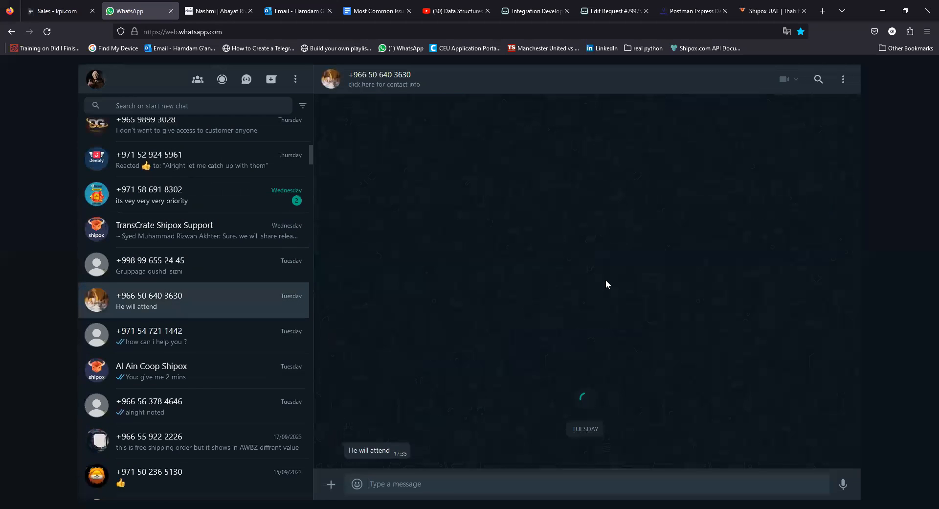
scroll(606, 284, up, 4)
scroll(602, 287, up, 10)
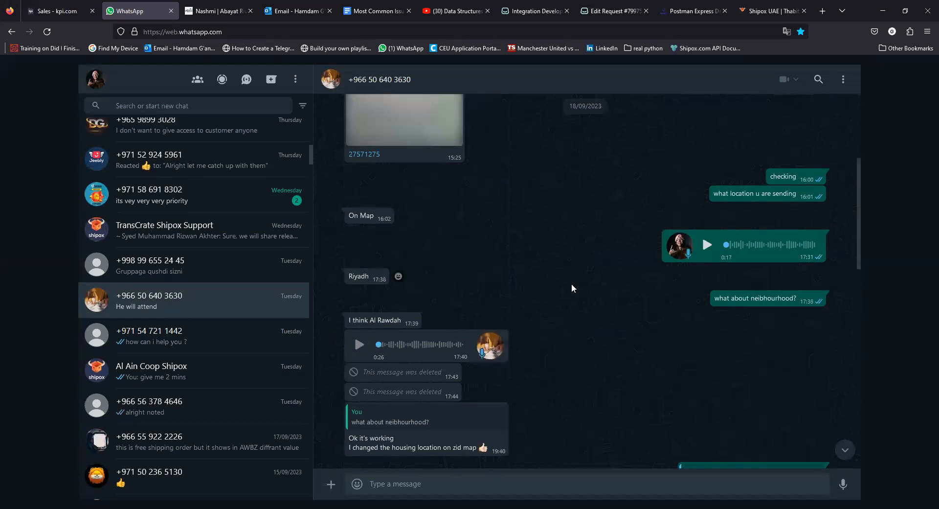
scroll(548, 280, up, 3)
scroll(535, 274, up, 8)
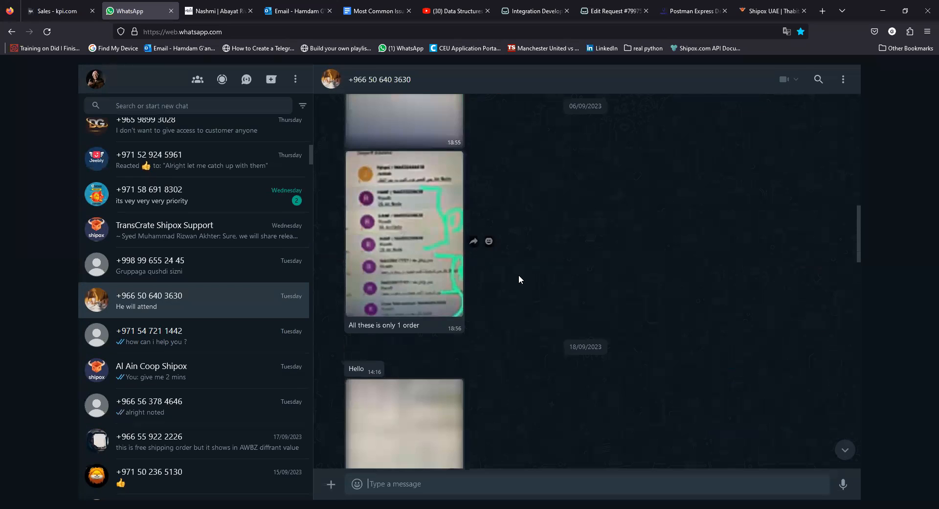
scroll(519, 274, up, 6)
scroll(497, 277, down, 10)
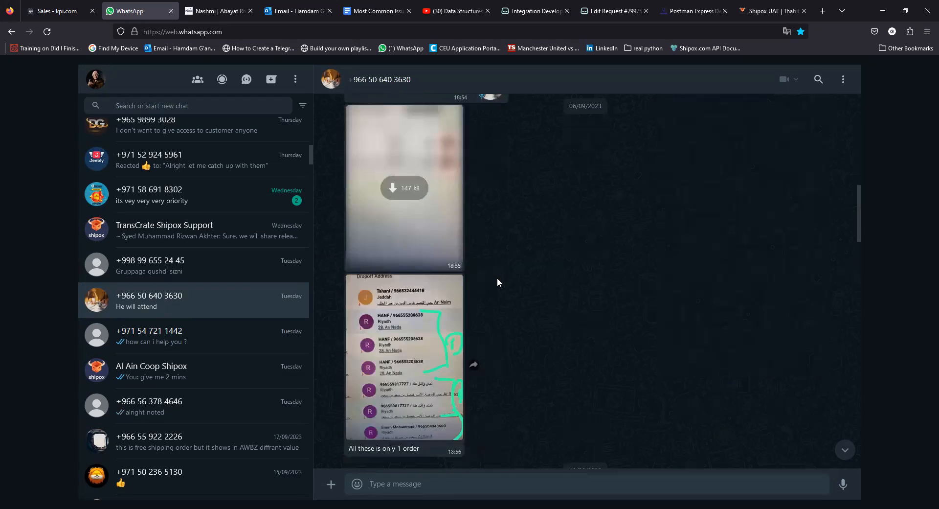
scroll(743, 294, down, 1)
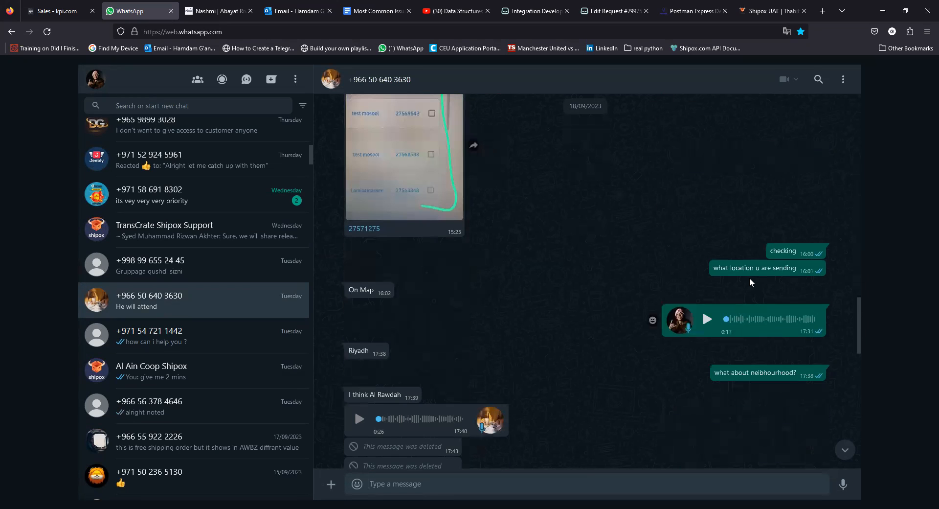
scroll(504, 230, up, 2)
scroll(605, 233, up, 1)
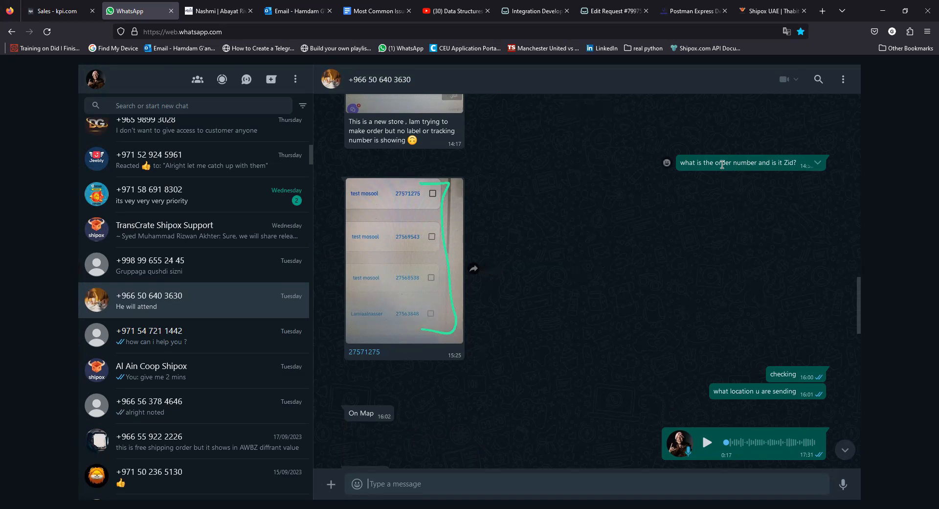
scroll(718, 169, up, 1)
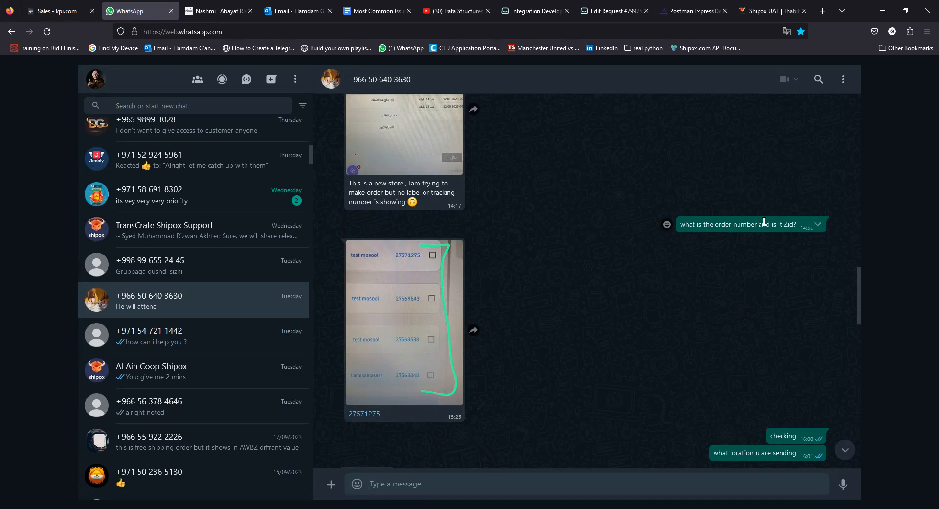
right_click(372, 416)
click(382, 271)
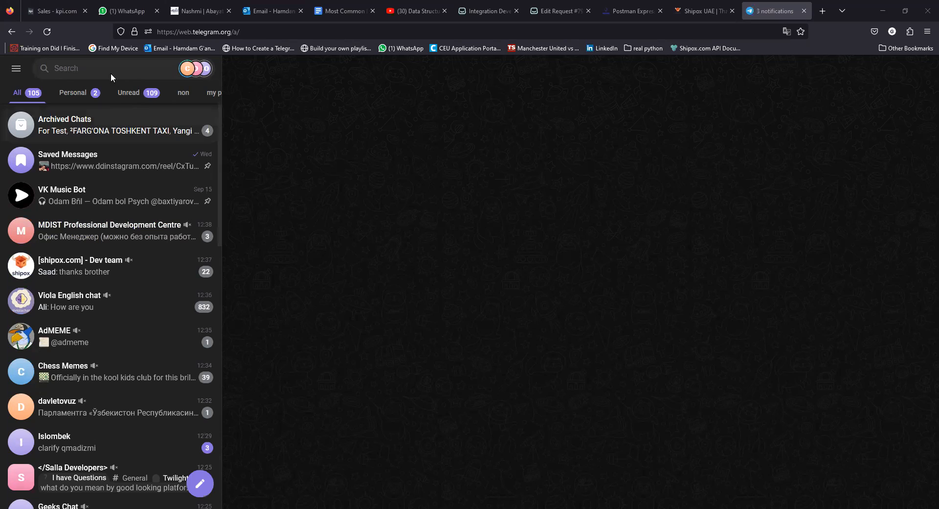
Copy the order number from that chat, then return to Telegram Web.
click(132, 3)
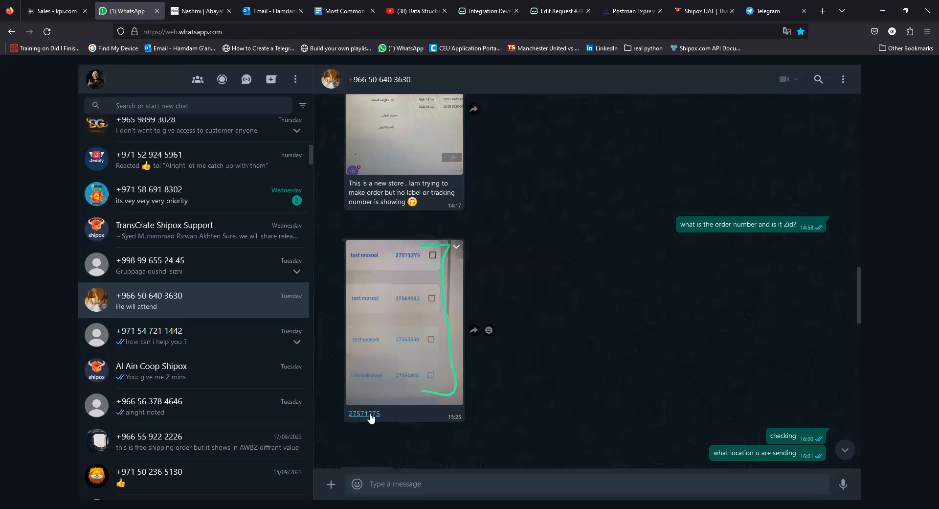
right_click(370, 417)
click(378, 271)
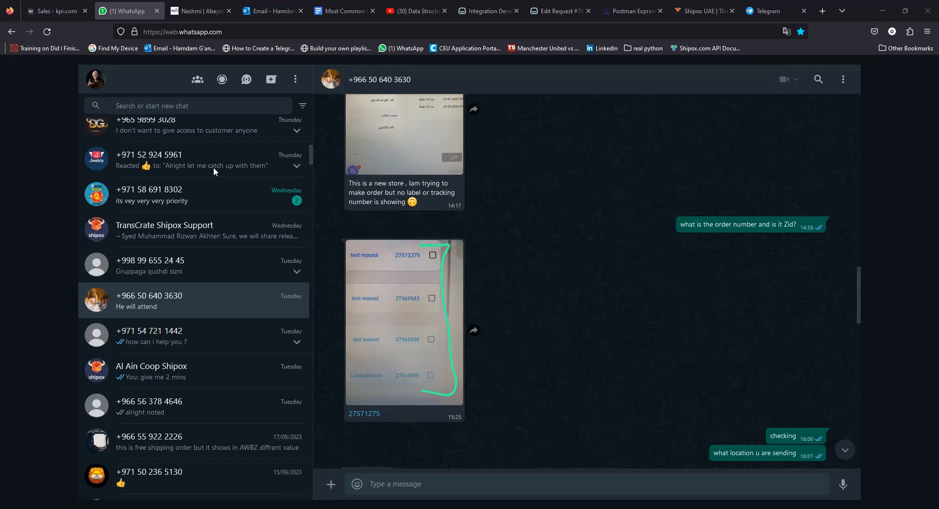
click(769, 11)
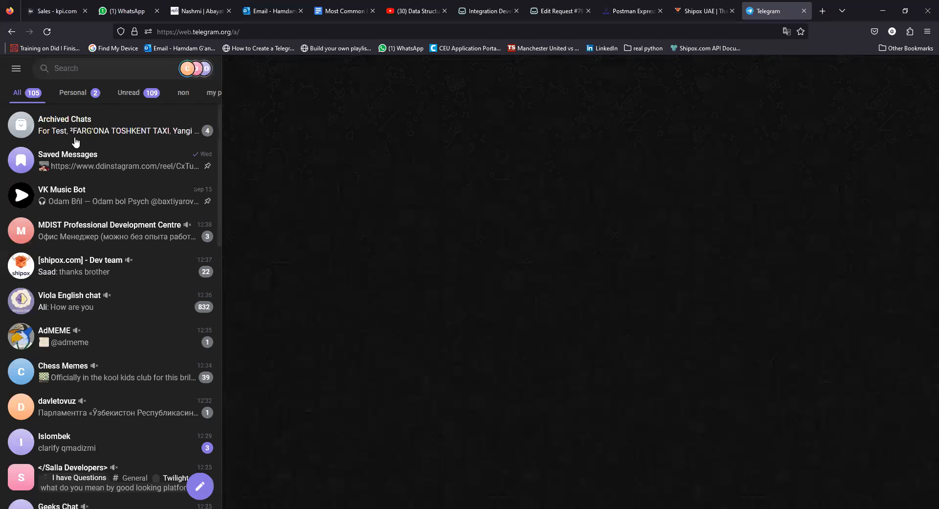
Search Telegram chats for 'for' and open the For Test group.
click(80, 74)
text(for)
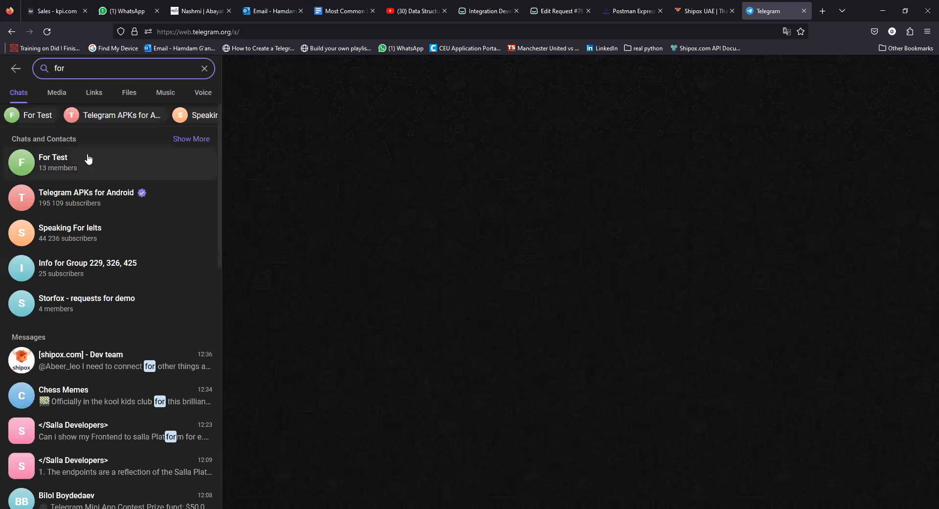
click(89, 158)
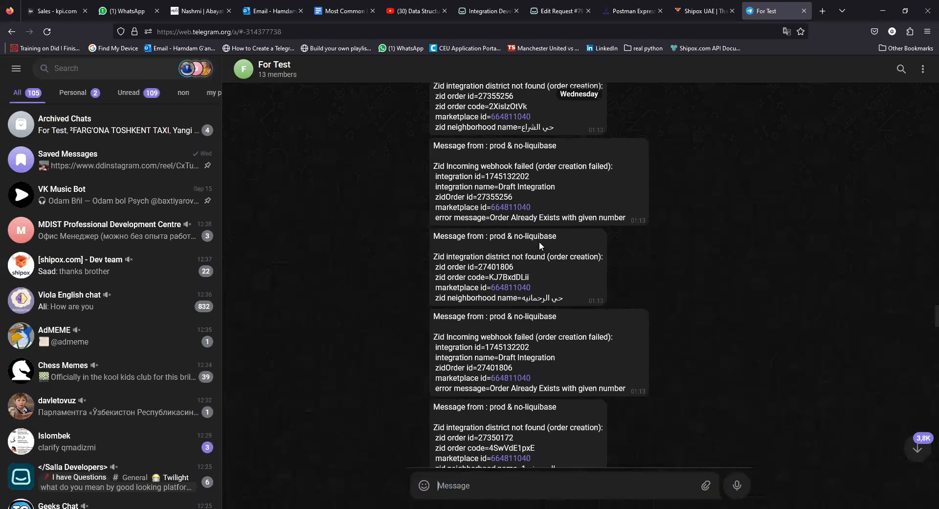
Start a message search in For Test and scroll up to the Salla webhook error reports.
click(901, 66)
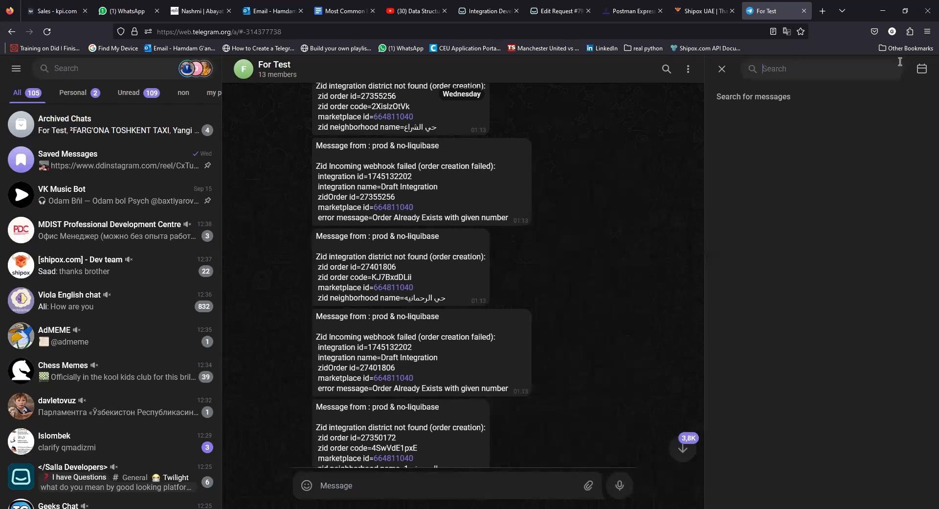
right_click(780, 70)
key(Escape)
scroll(403, 229, down, 5)
scroll(403, 230, up, 5)
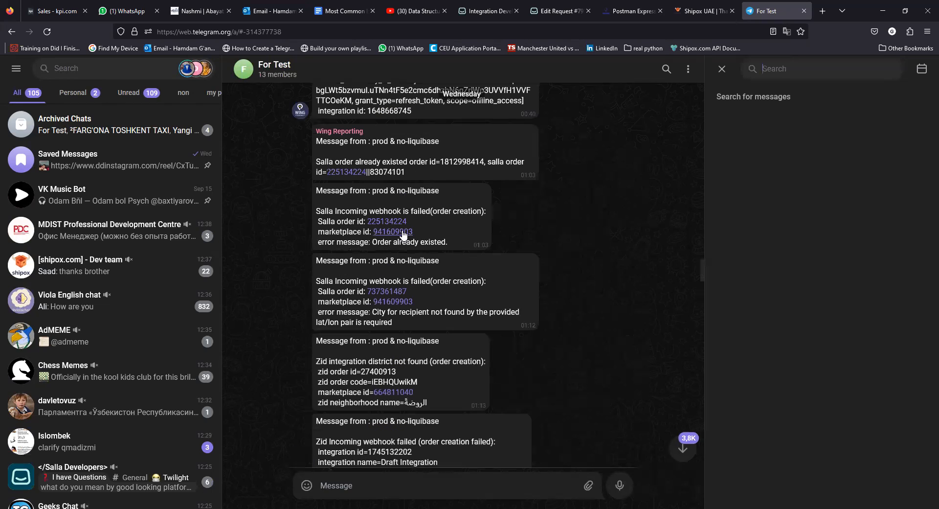
scroll(418, 228, up, 2)
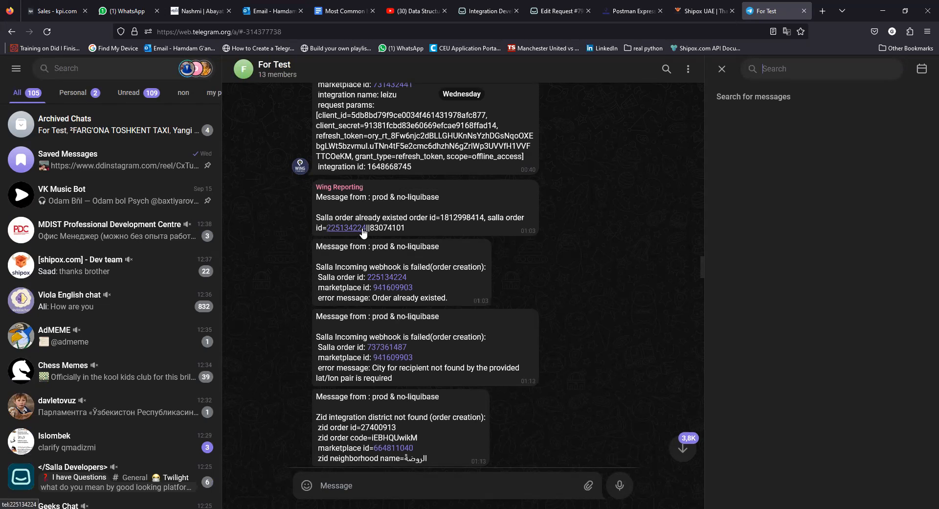
scroll(426, 225, up, 1)
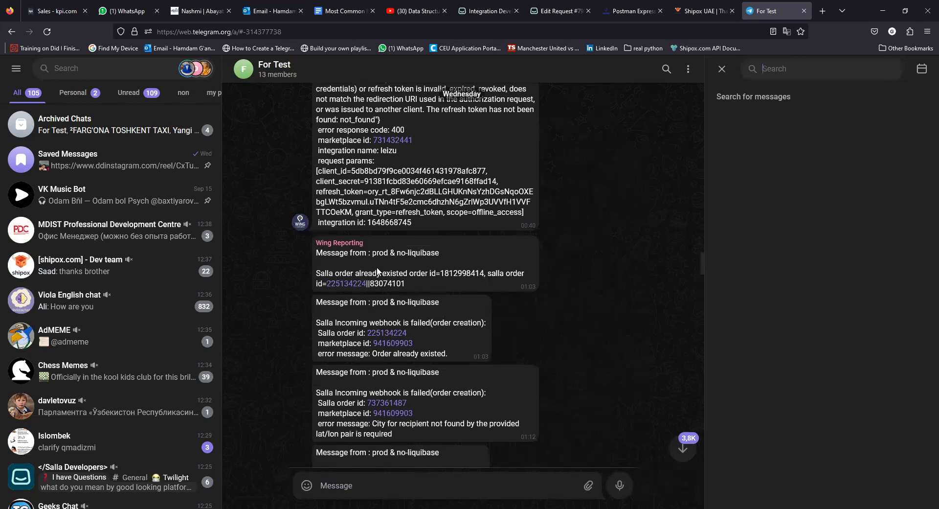
drag(323, 272, 443, 271)
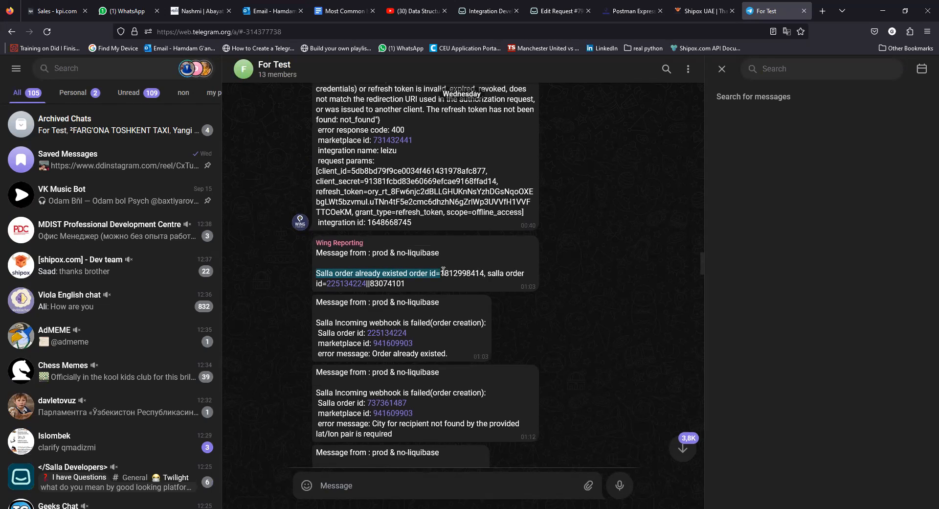
drag(443, 271, 443, 272)
click(444, 322)
drag(450, 356, 387, 355)
click(435, 350)
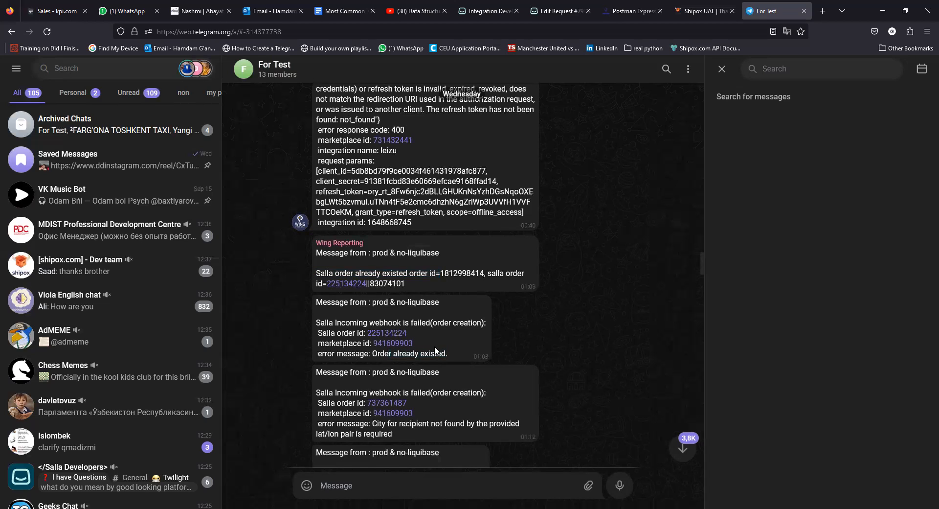
scroll(435, 350, down, 1)
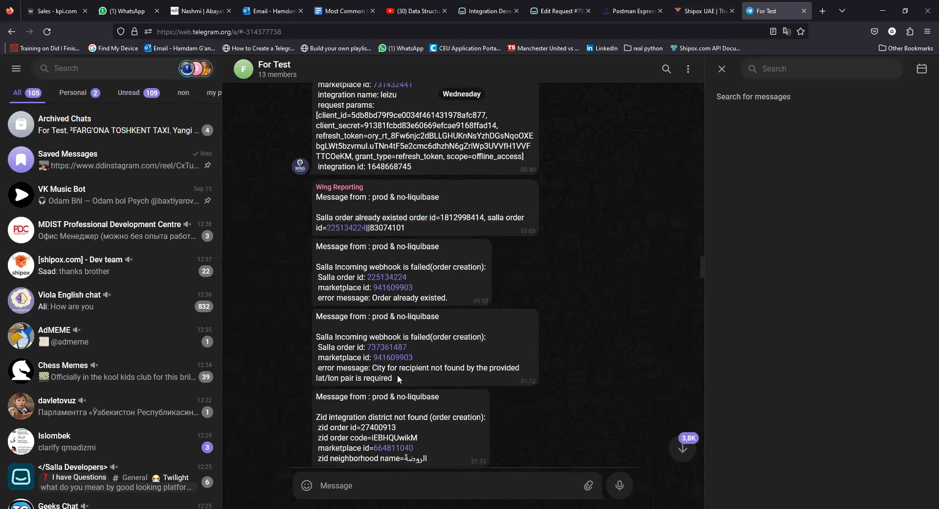
drag(393, 378, 318, 318)
click(318, 319)
drag(408, 347, 368, 345)
click(438, 355)
drag(397, 383, 371, 368)
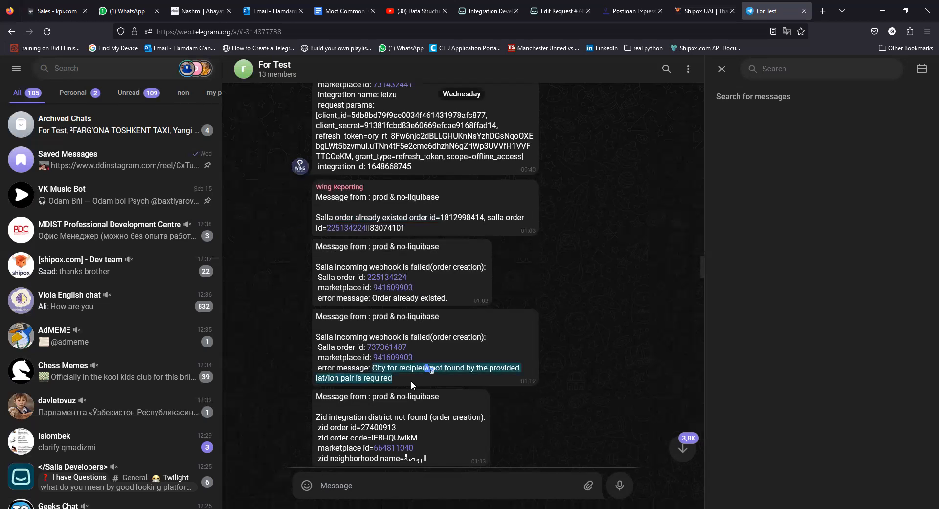
click(448, 375)
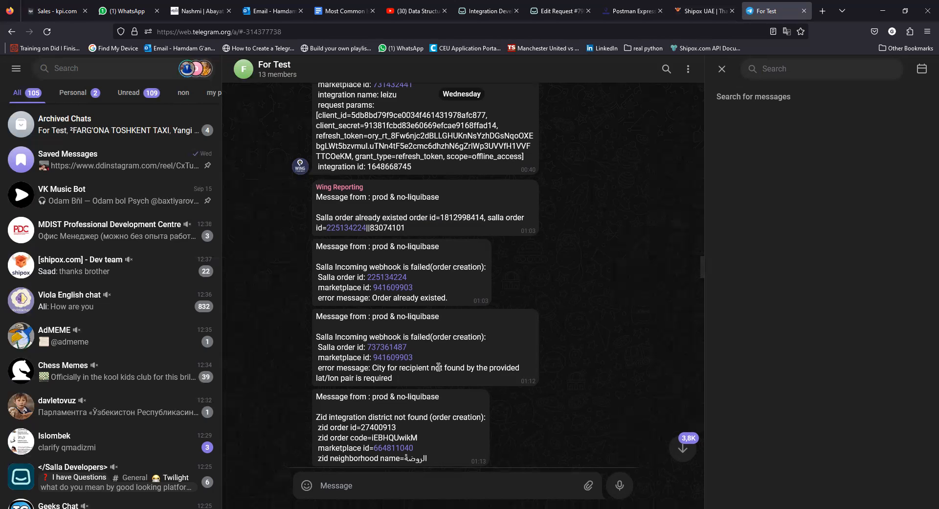
Switch to the Nashmi dashboard and show Incomplete orders from the Orders sidebar.
click(174, 13)
mouse_move(19, 144)
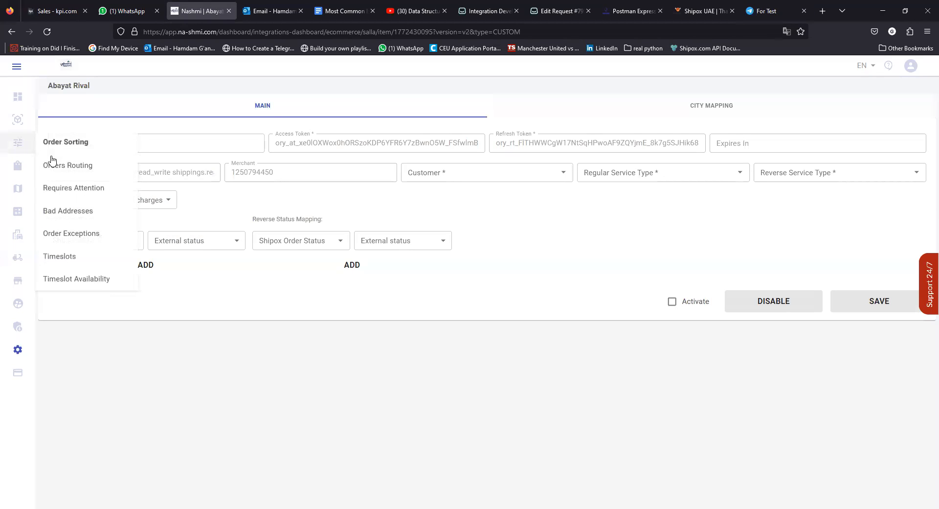
mouse_move(17, 119)
click(62, 167)
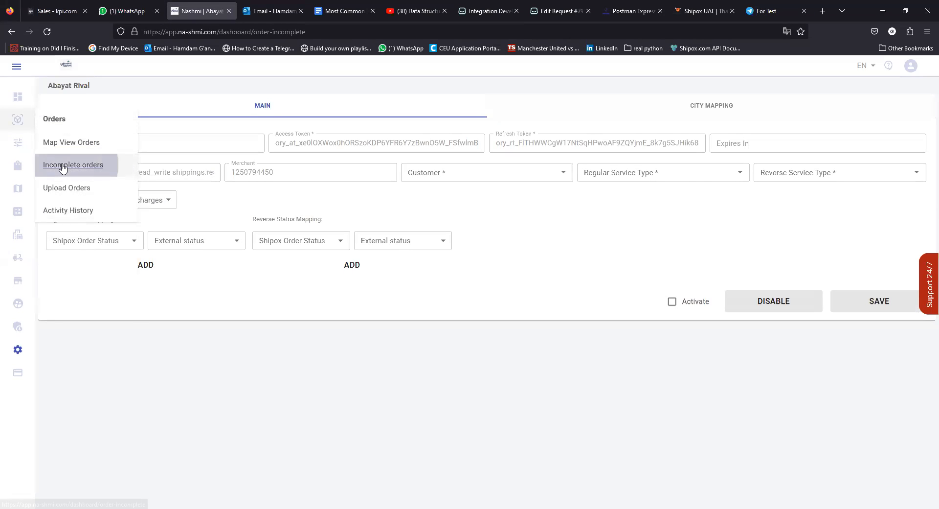
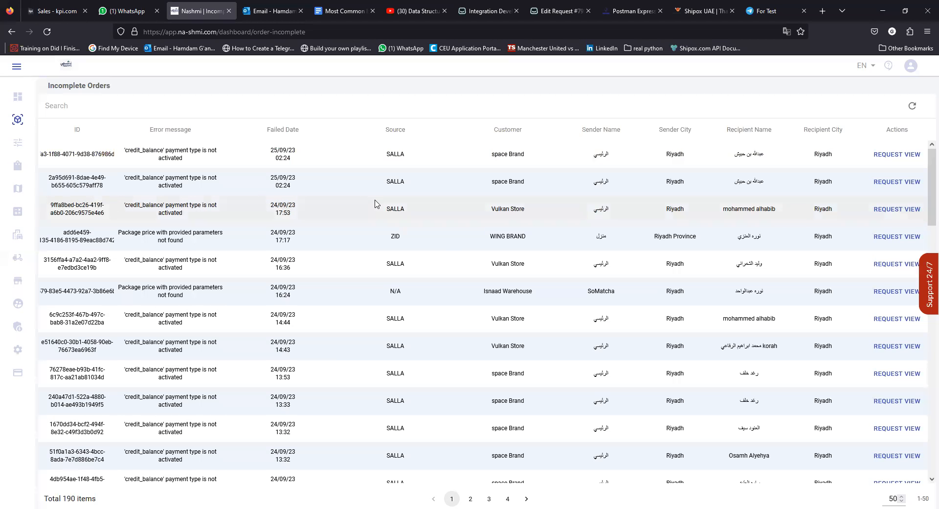
Highlight the first orders' credit_balance error messages and the space Brand customer name.
drag(398, 128, 421, 405)
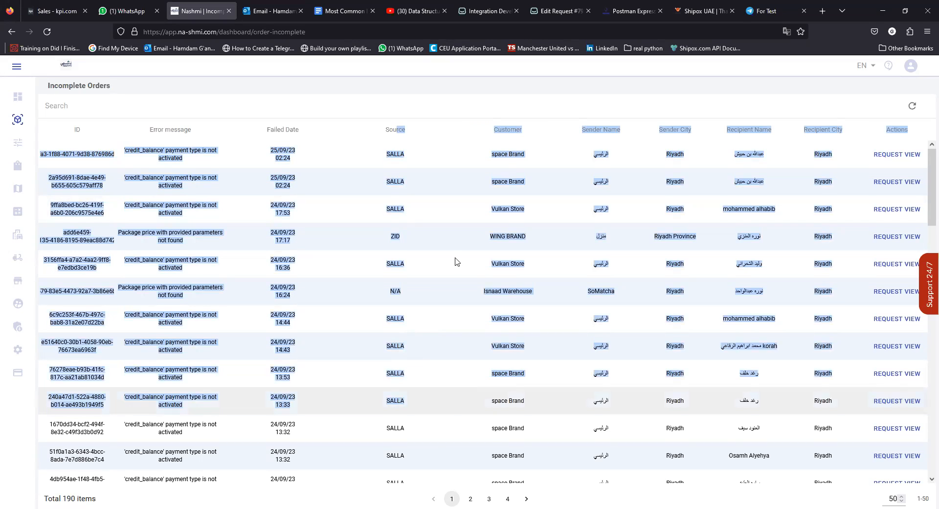
click(471, 106)
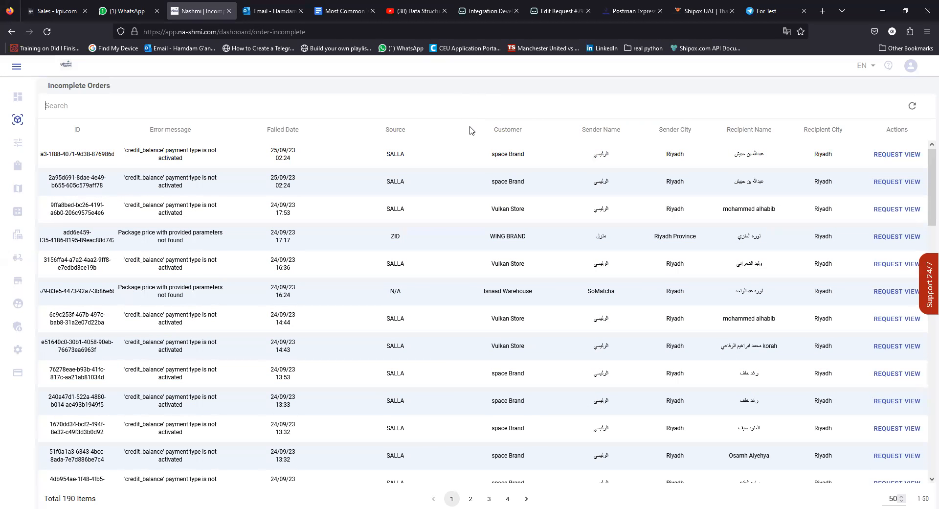
drag(190, 160, 130, 152)
drag(185, 187, 129, 177)
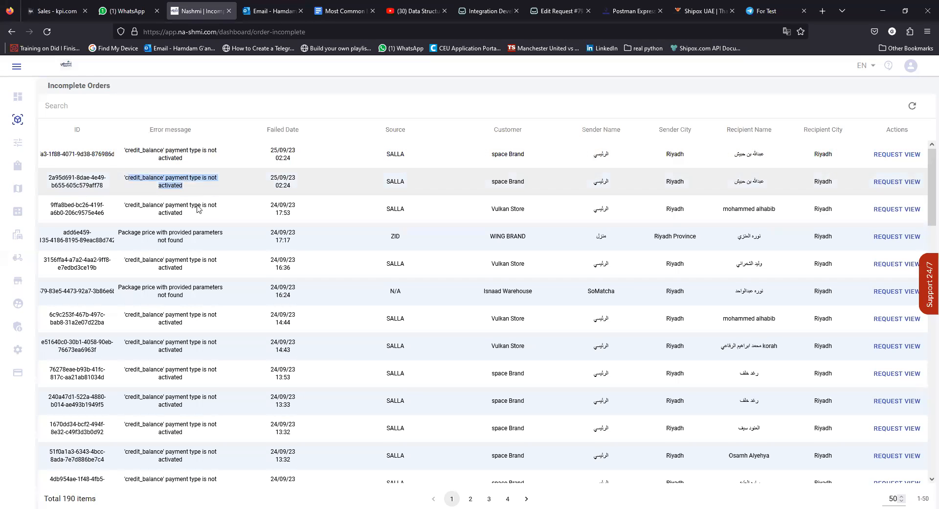
drag(188, 216, 139, 182)
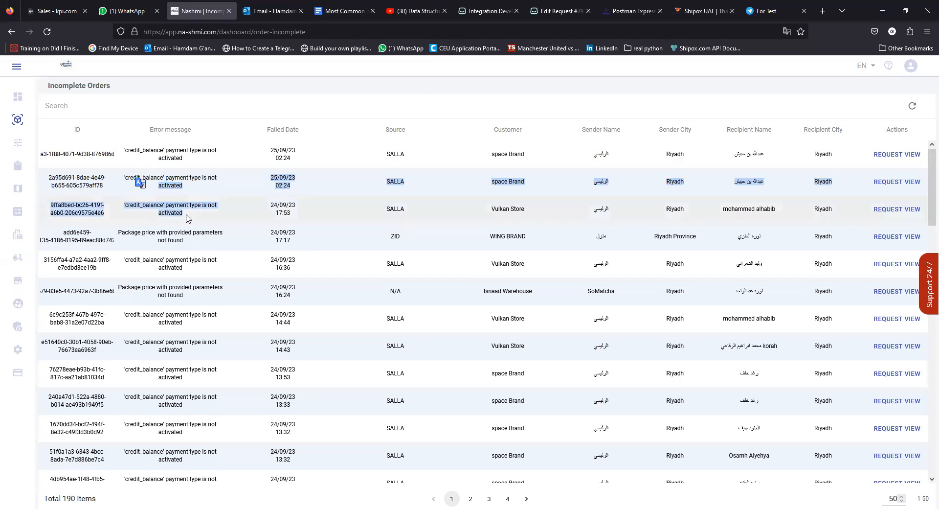
click(461, 150)
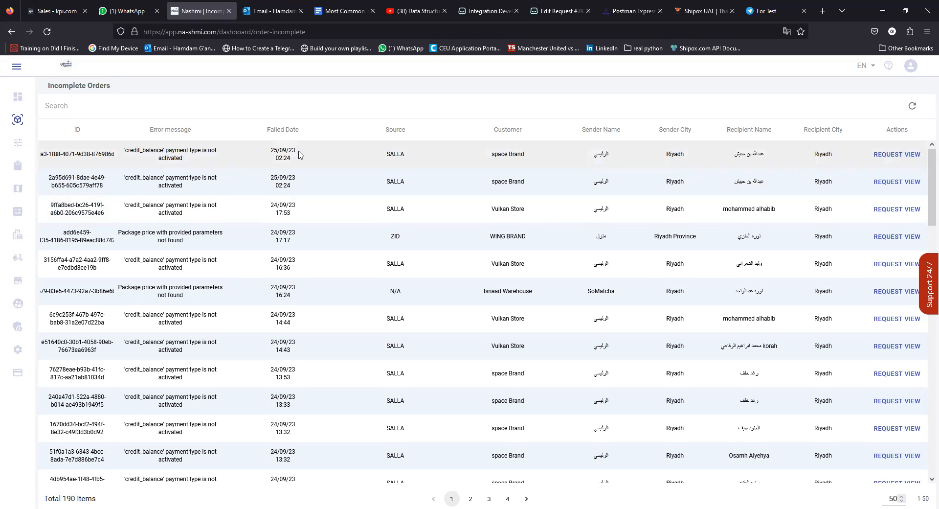
drag(410, 154, 384, 131)
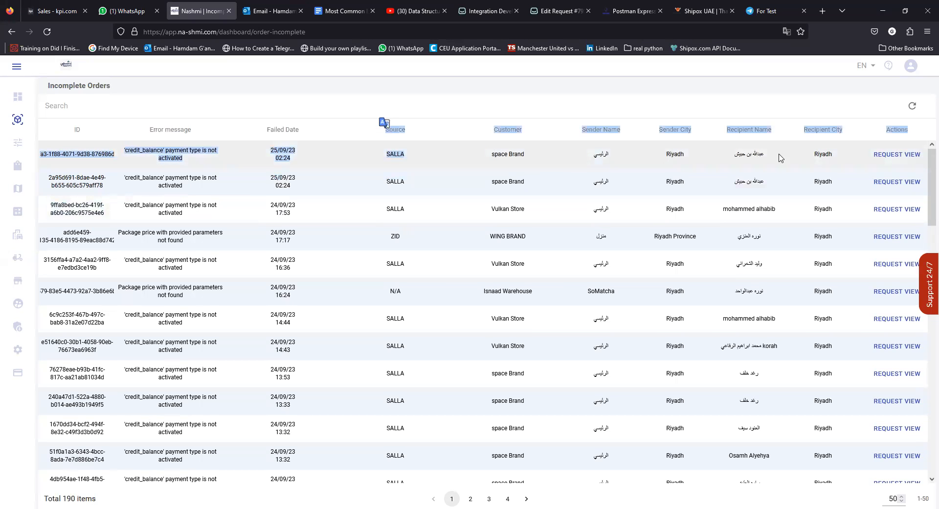
drag(198, 159, 131, 149)
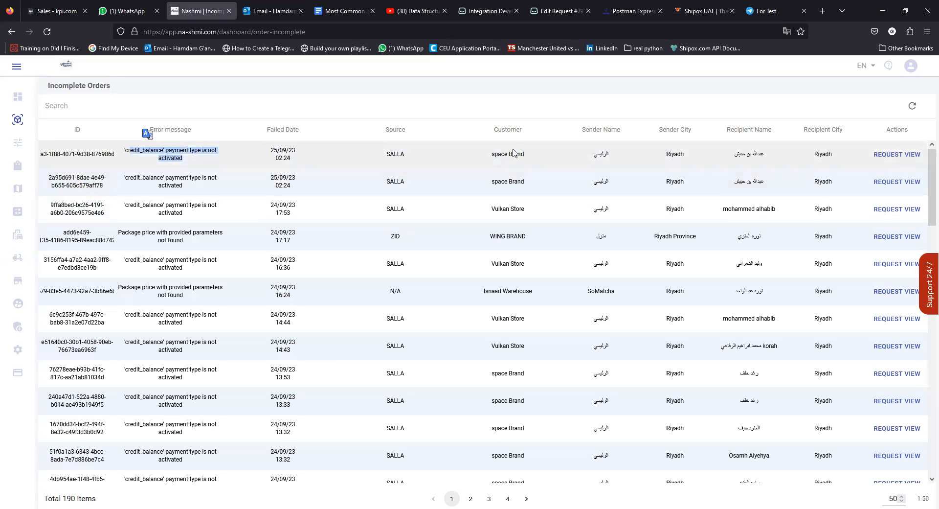
drag(529, 158, 494, 152)
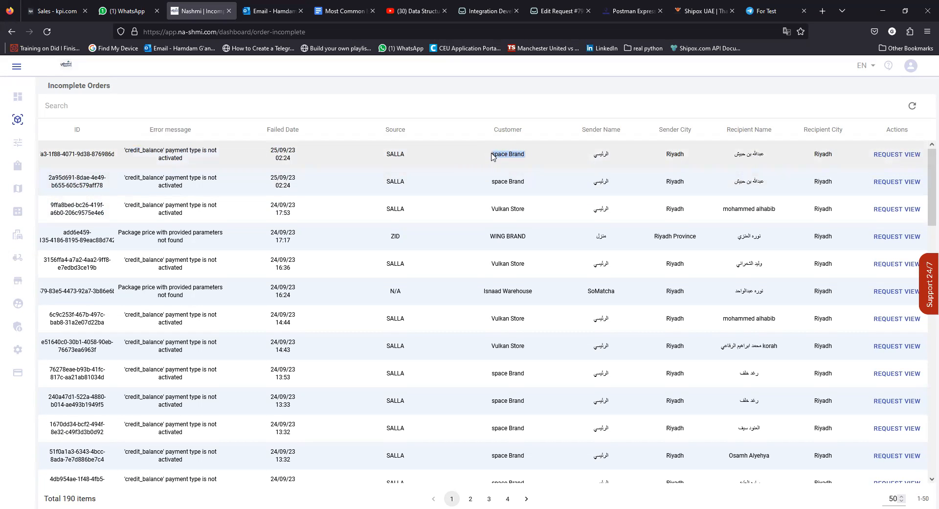
drag(184, 158, 124, 148)
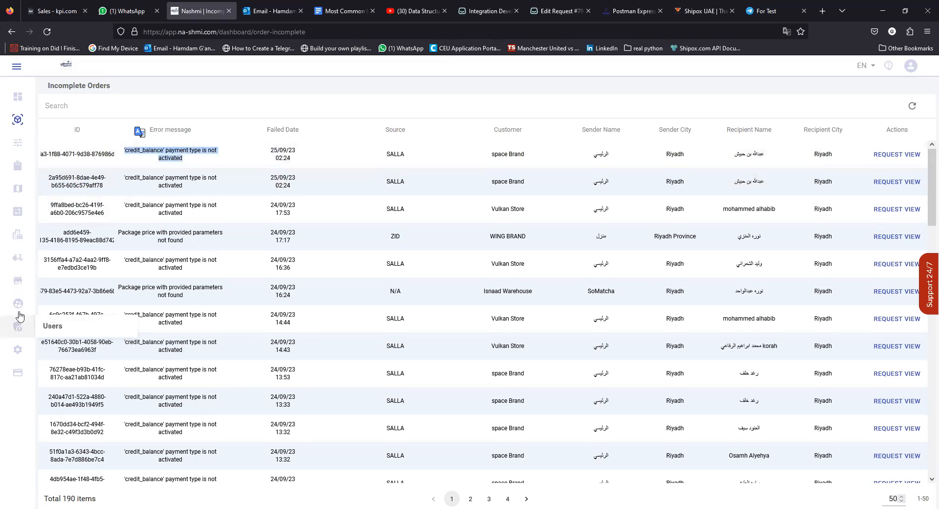
Search the customers list for 'space Brand' and open that customer's details.
click(56, 314)
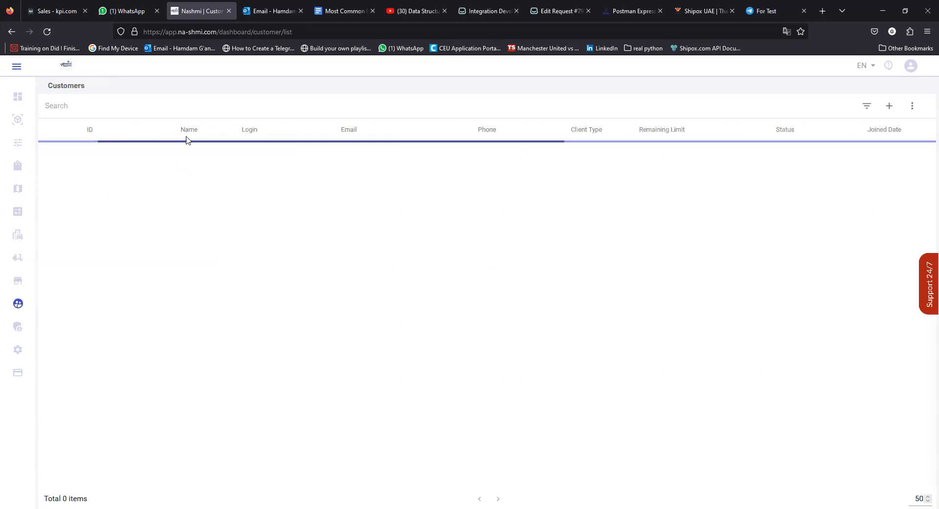
click(185, 110)
text(space Brand)
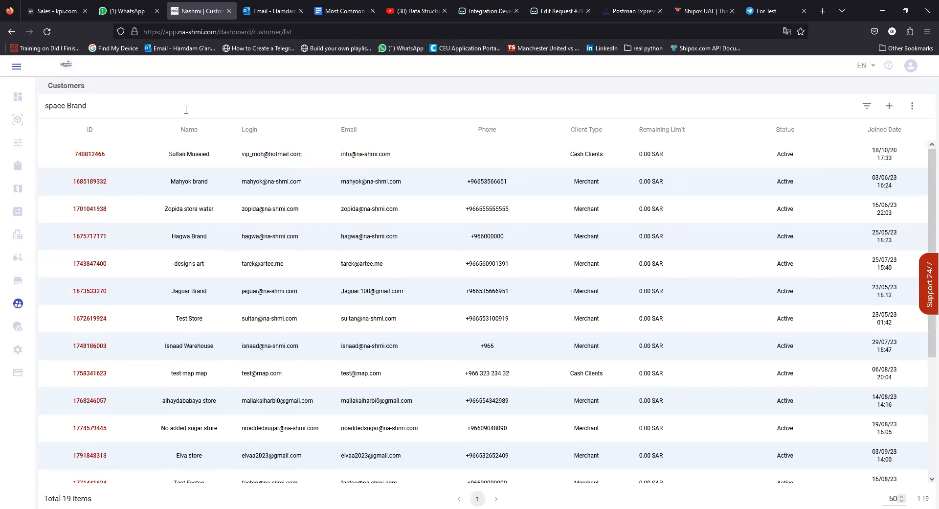
key(Return)
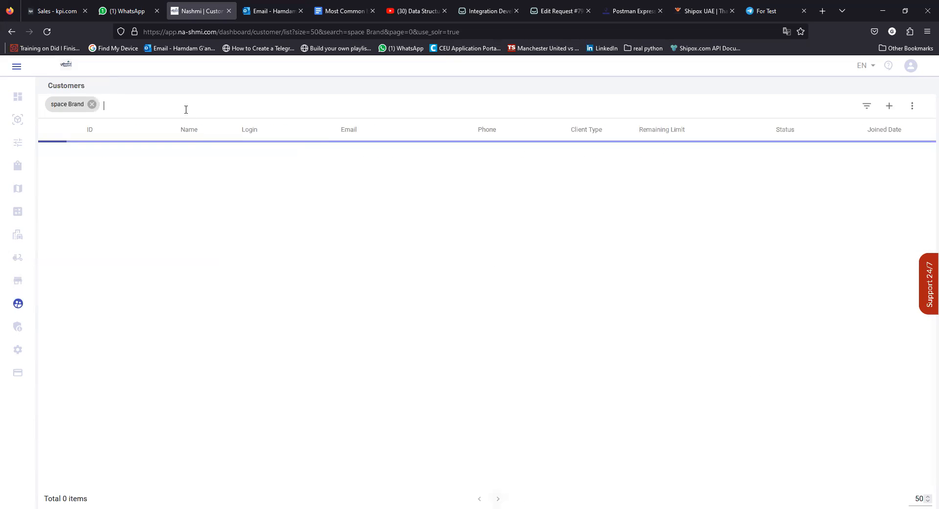
click(90, 154)
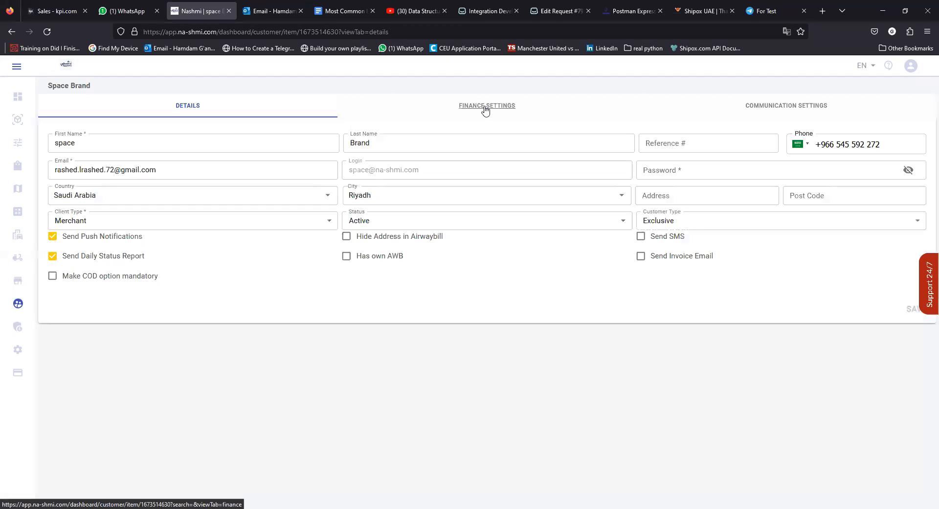
Check the Delivery charge payment options in Space Brand's Finance Settings, leaving none selected.
click(485, 109)
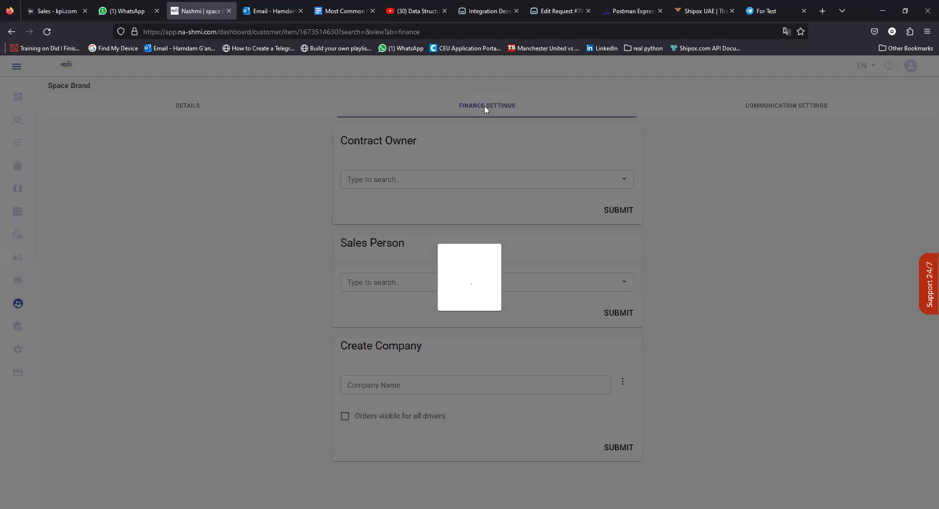
scroll(505, 286, down, 7)
scroll(504, 289, down, 2)
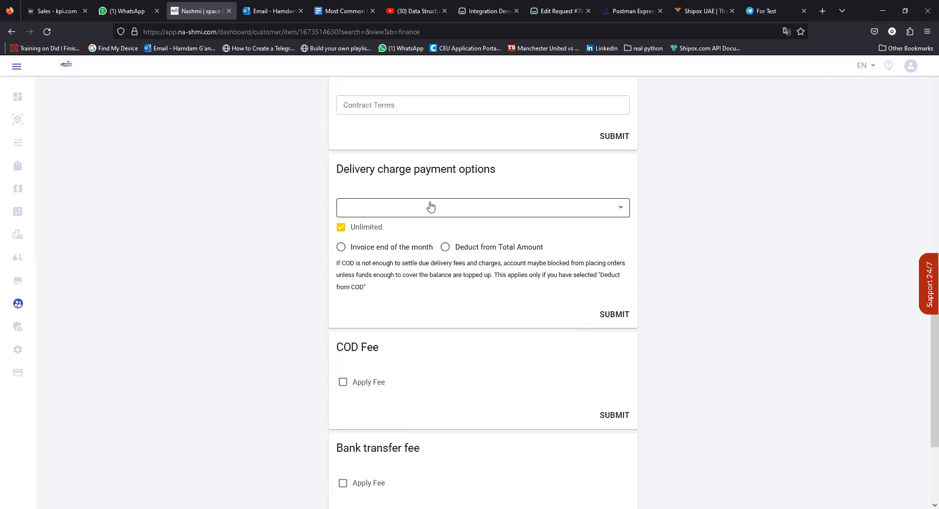
click(430, 206)
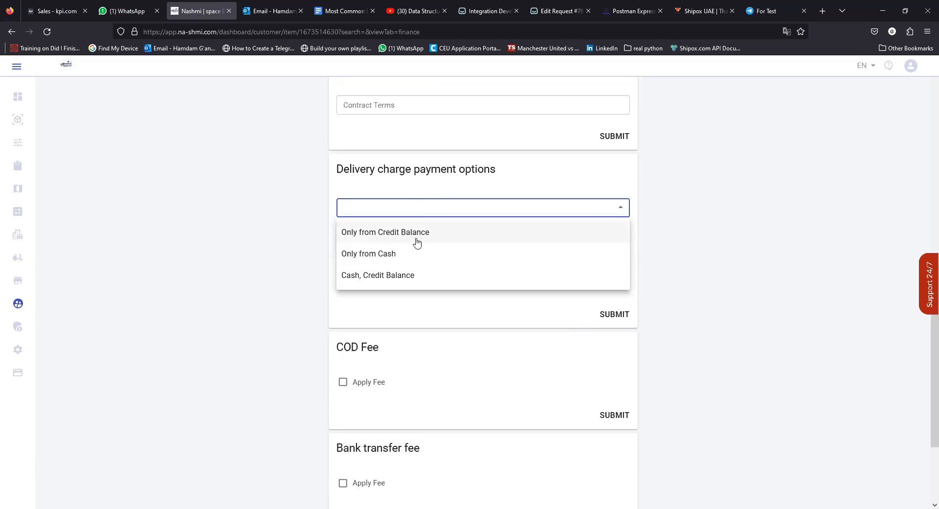
click(681, 266)
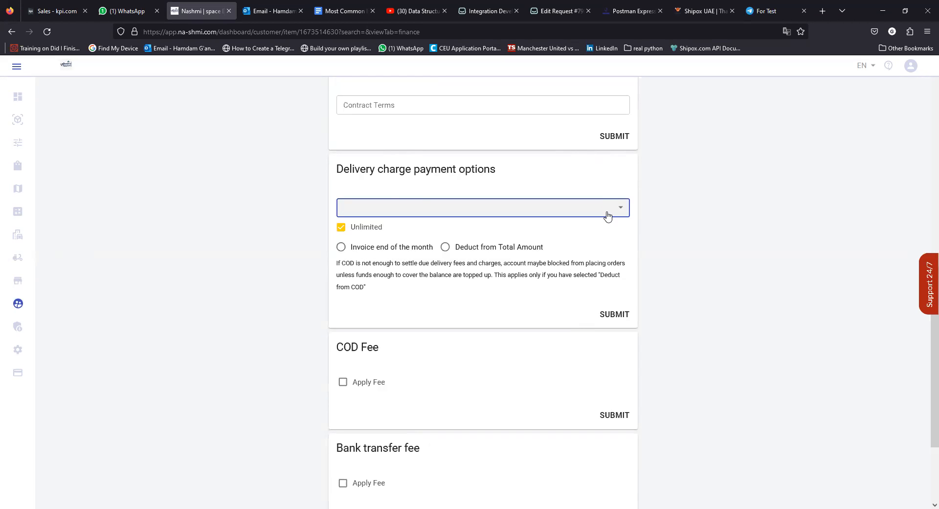
click(375, 216)
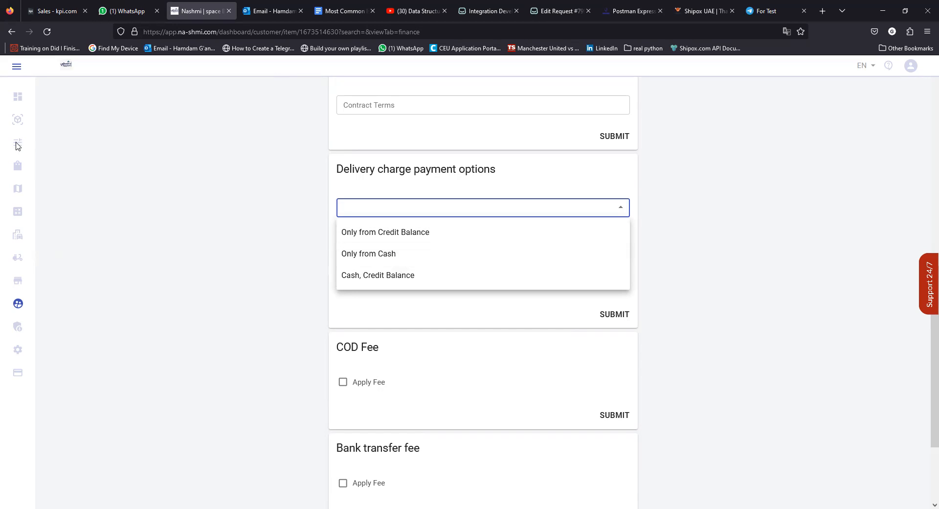
click(15, 121)
Return to the Incomplete Orders list.
click(42, 122)
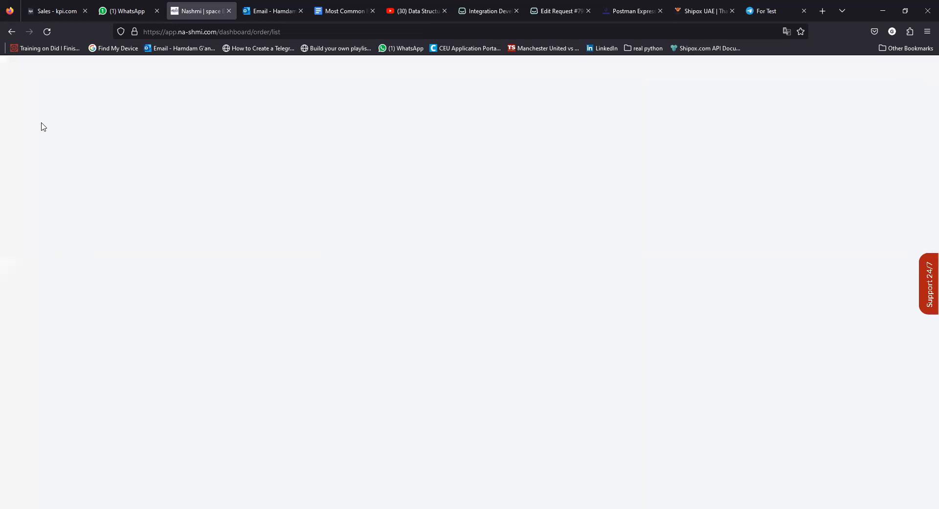
mouse_move(16, 121)
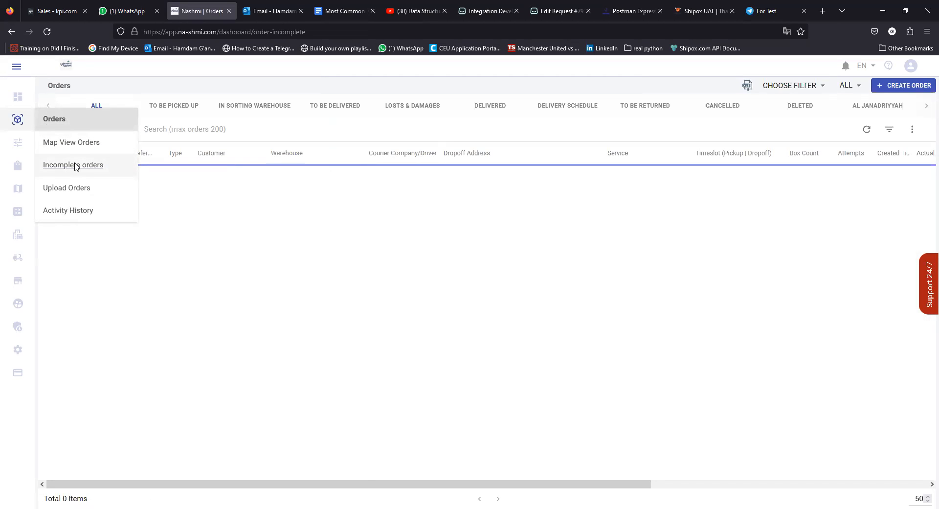
click(73, 166)
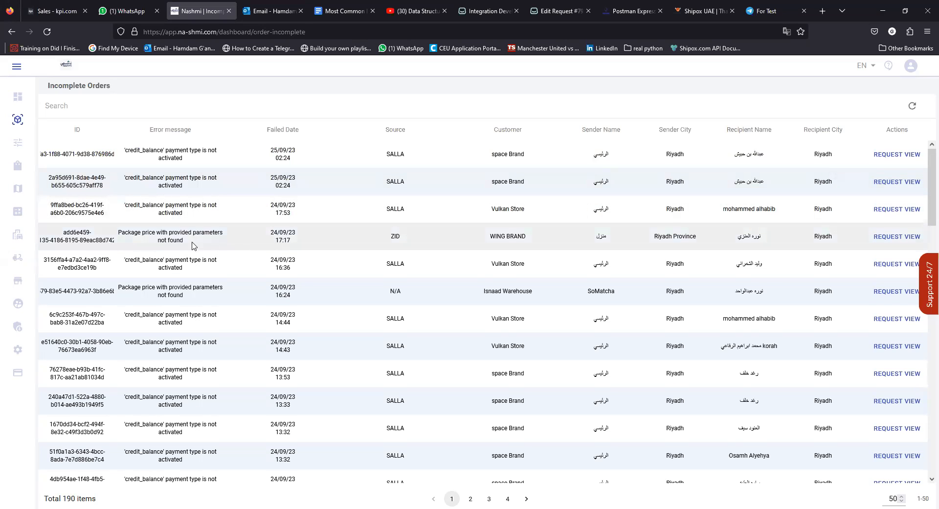
Highlight WING BRAND's 'Package price not found' error and customer name, then open Package Rules.
drag(201, 243, 120, 233)
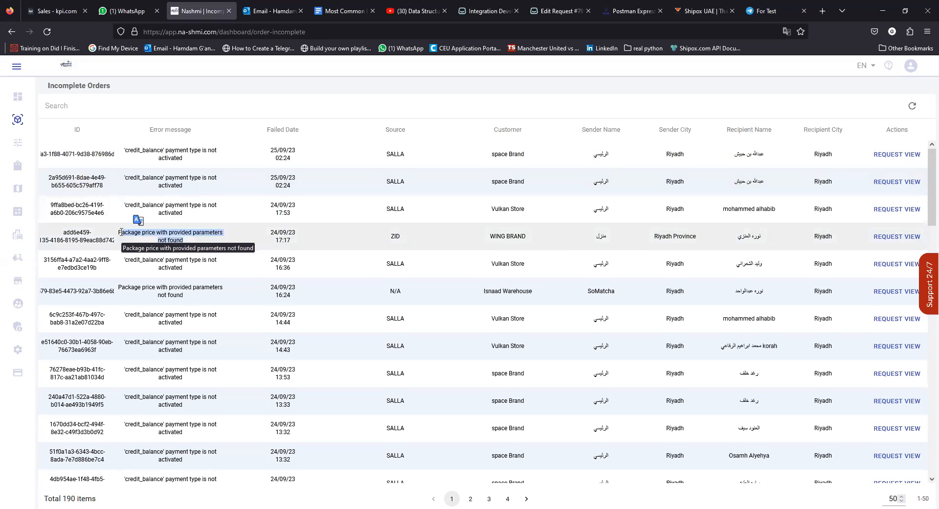
drag(532, 238, 486, 240)
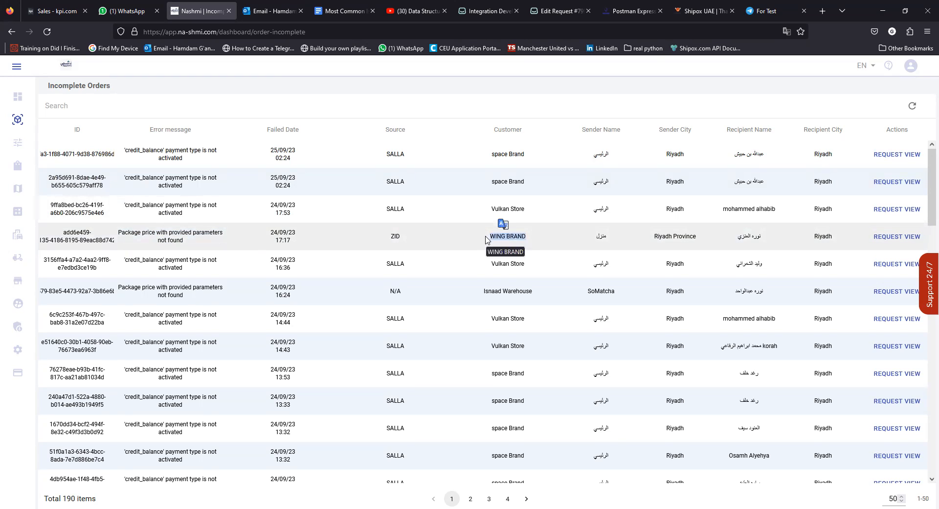
click(183, 241)
drag(183, 241, 126, 234)
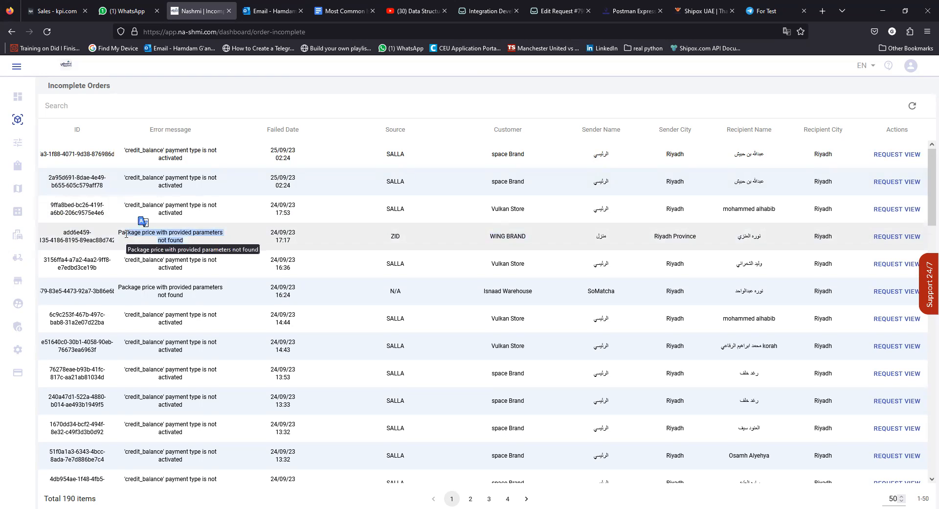
triple_click(505, 235)
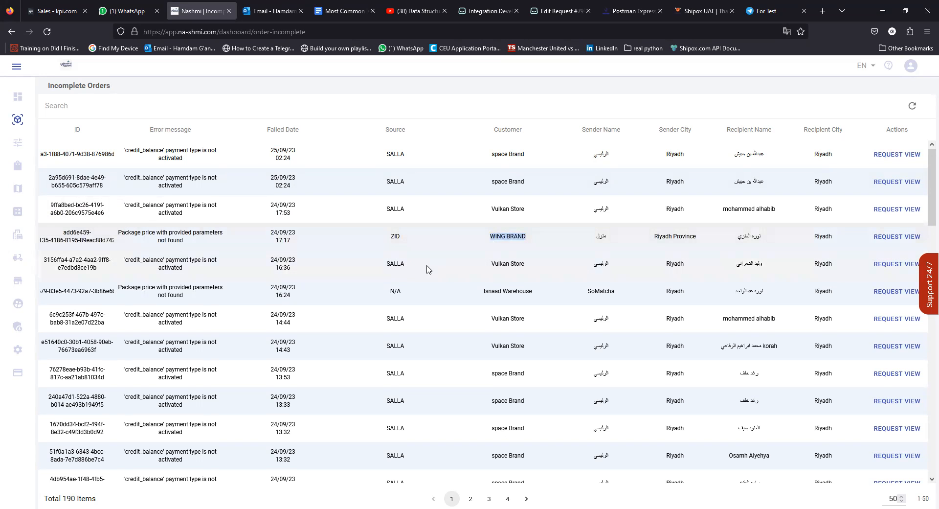
mouse_move(17, 166)
click(61, 194)
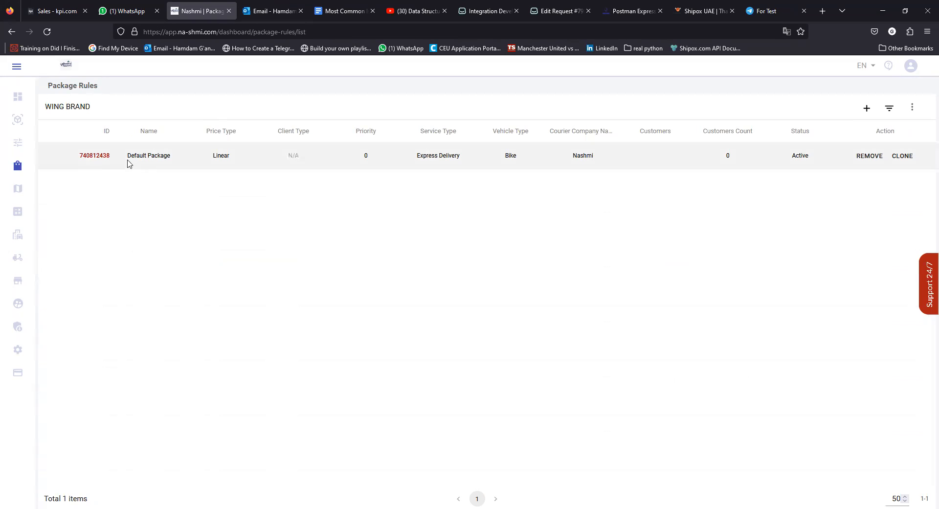
Open the Default Package rule, then return to the Incomplete Orders list.
click(100, 158)
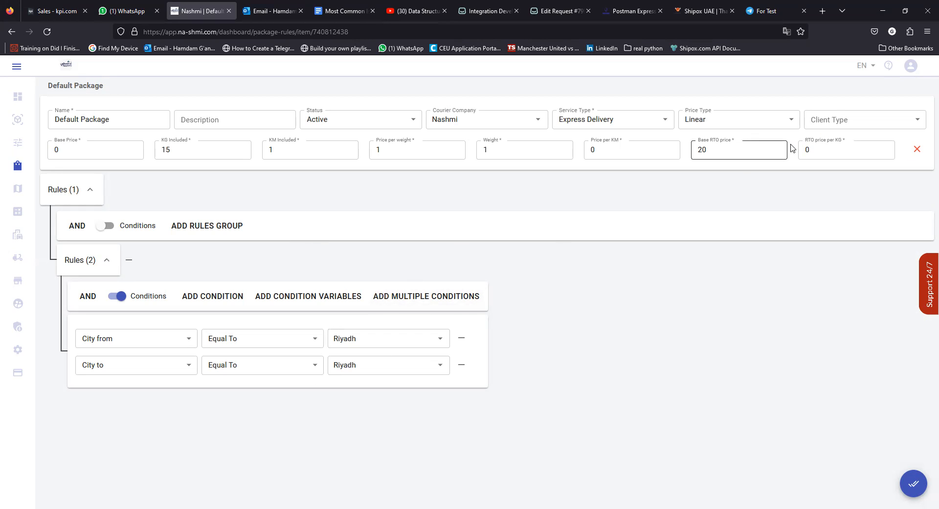
mouse_move(20, 147)
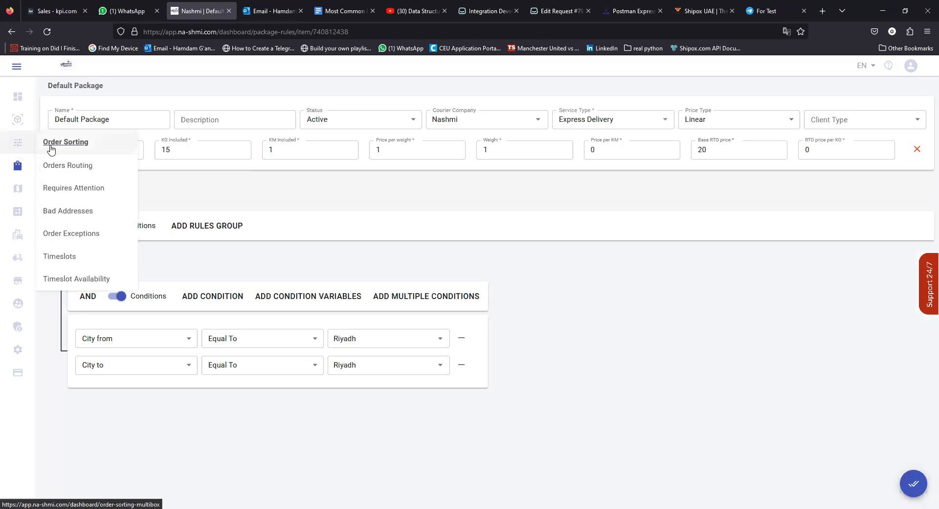
mouse_move(18, 128)
click(67, 163)
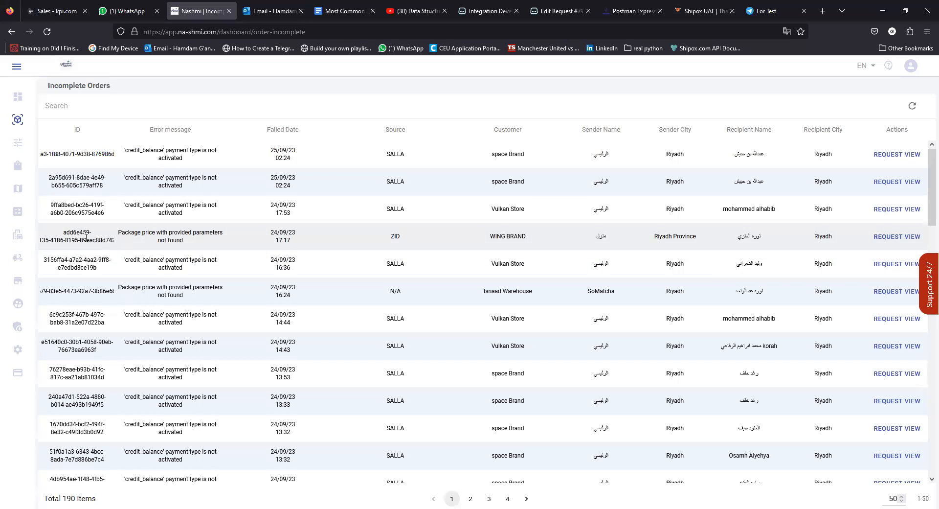
drag(118, 233, 205, 242)
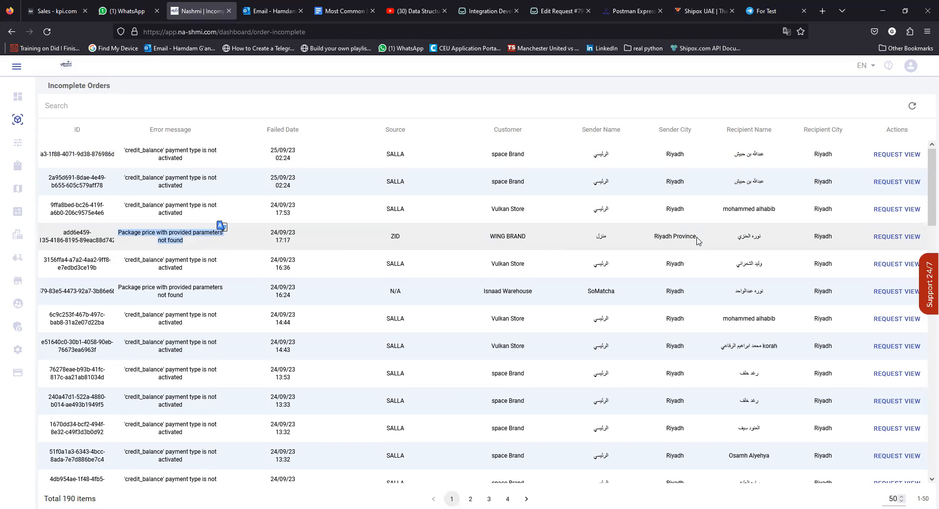
drag(698, 237, 659, 233)
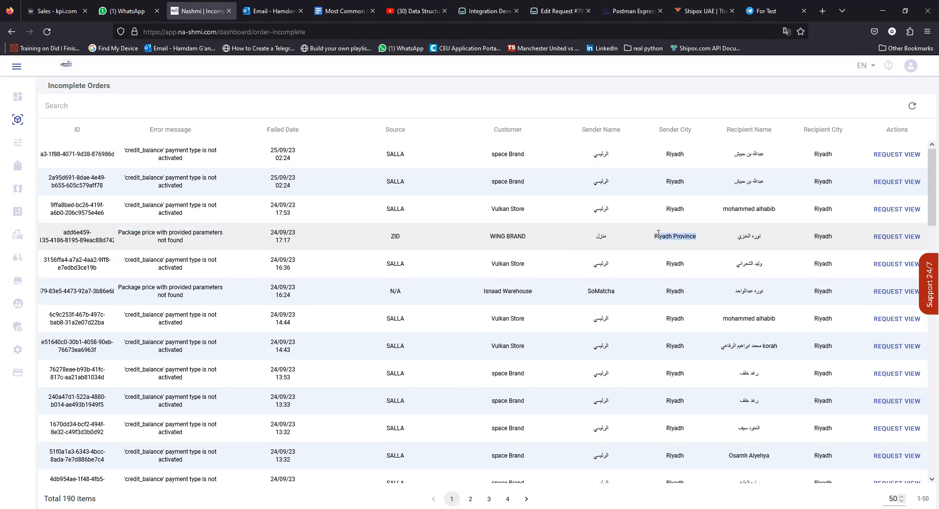
drag(843, 236, 806, 238)
click(675, 240)
triple_click(677, 243)
click(670, 248)
scroll(448, 268, down, 3)
scroll(447, 274, up, 3)
scroll(387, 274, down, 3)
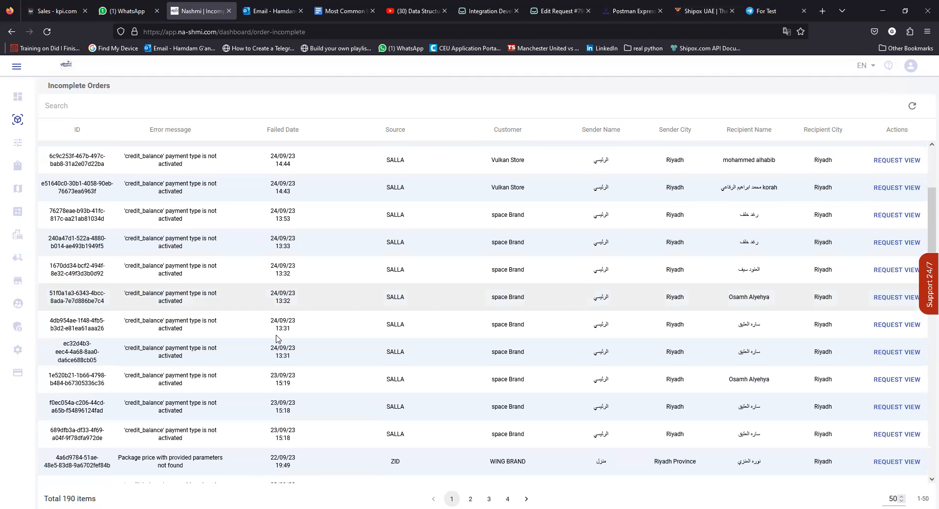
scroll(215, 312, up, 1)
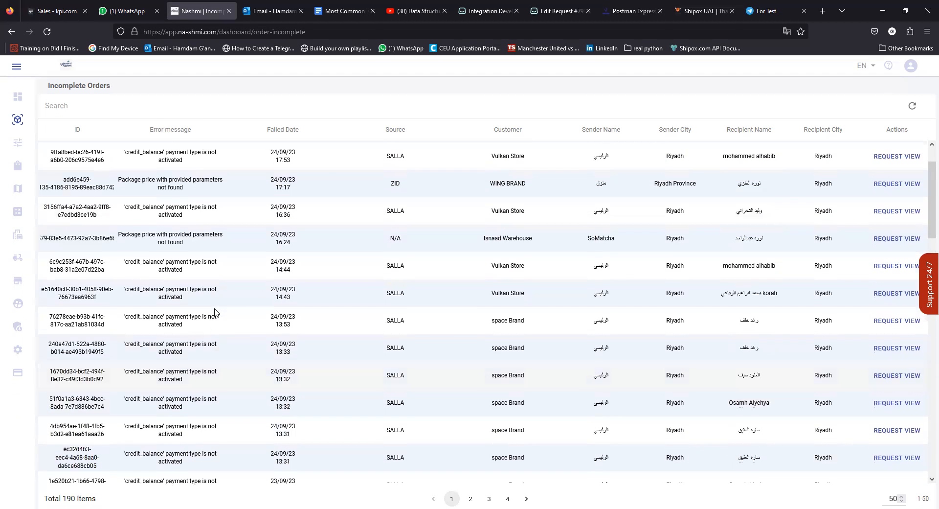
scroll(217, 313, down, 4)
scroll(224, 317, down, 5)
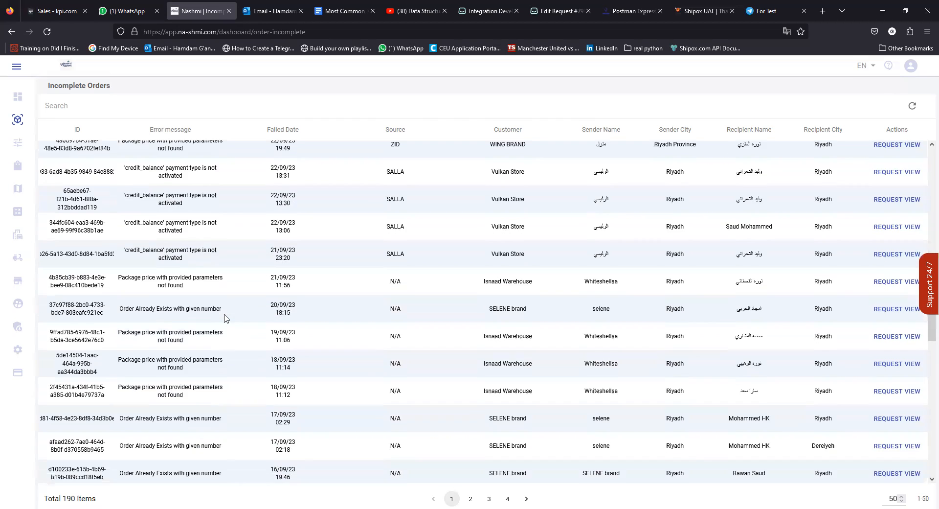
scroll(225, 317, down, 2)
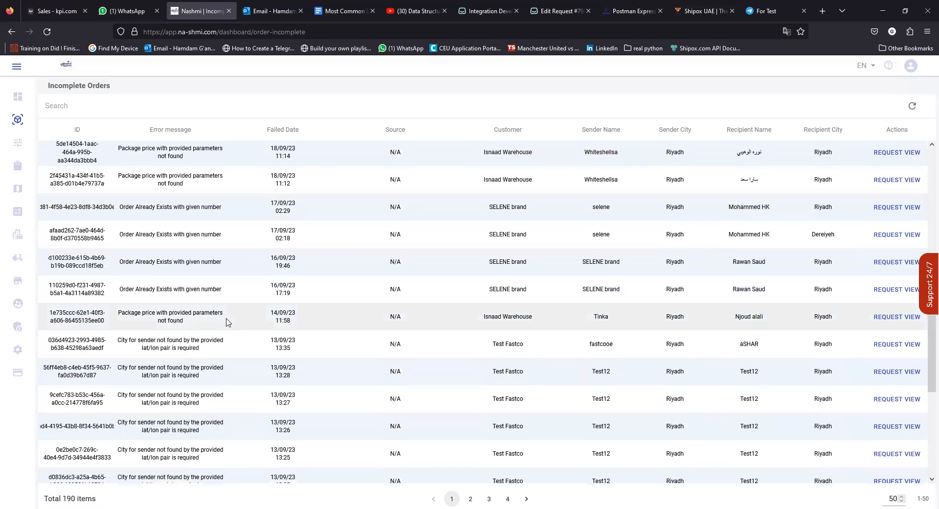
scroll(226, 321, down, 4)
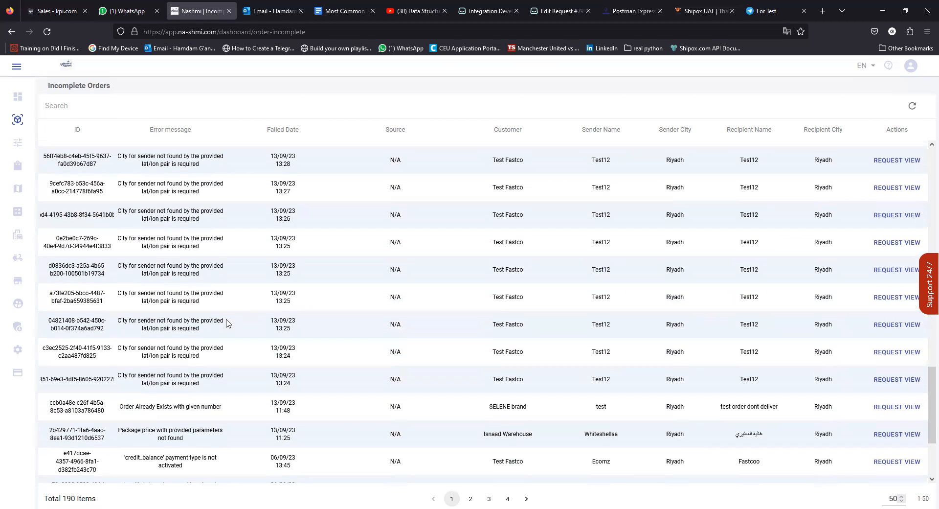
scroll(226, 323, down, 2)
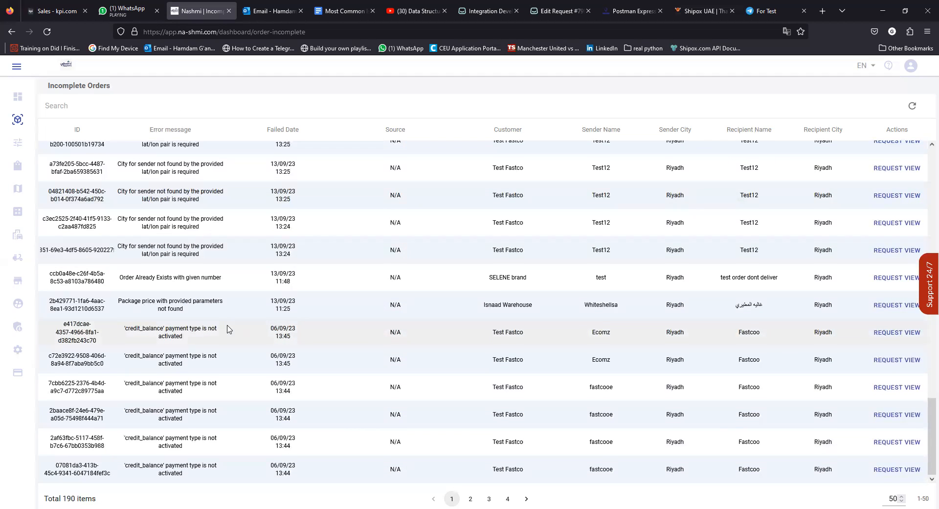
scroll(227, 329, up, 7)
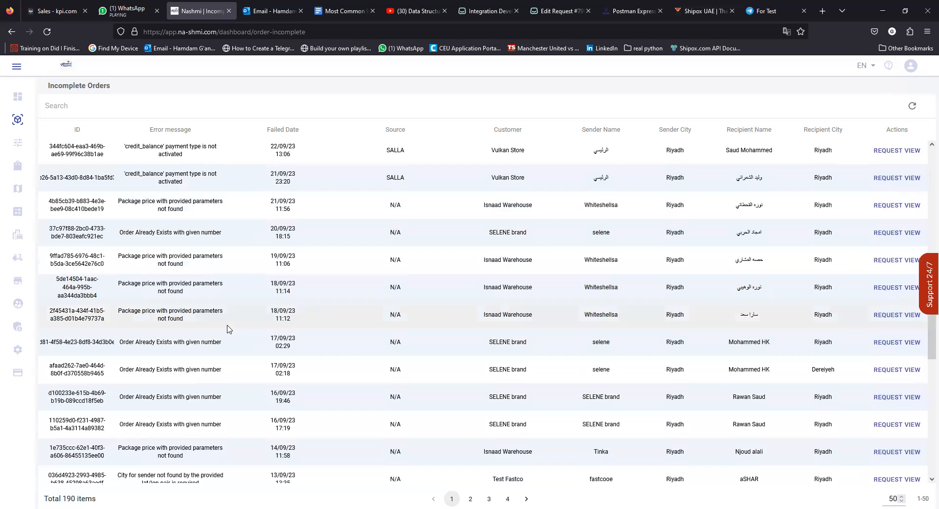
scroll(227, 328, up, 5)
scroll(226, 330, down, 6)
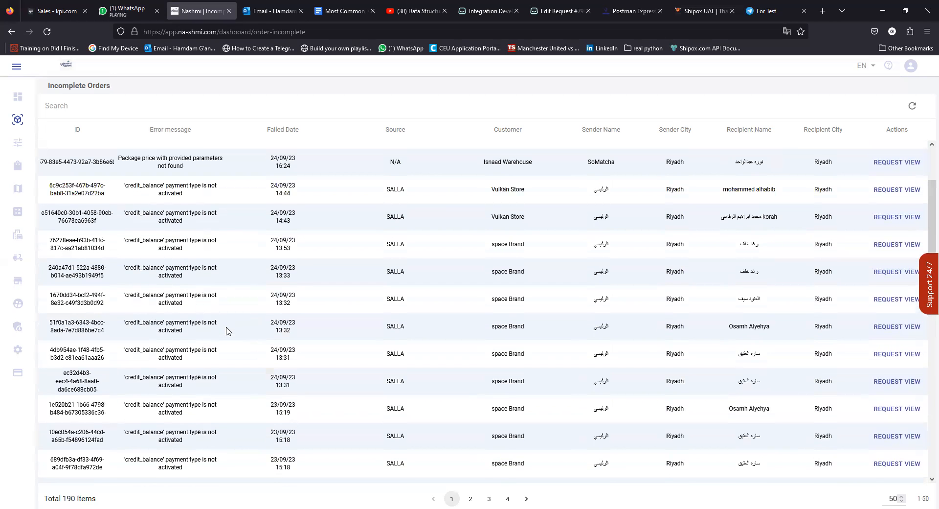
scroll(222, 274, up, 6)
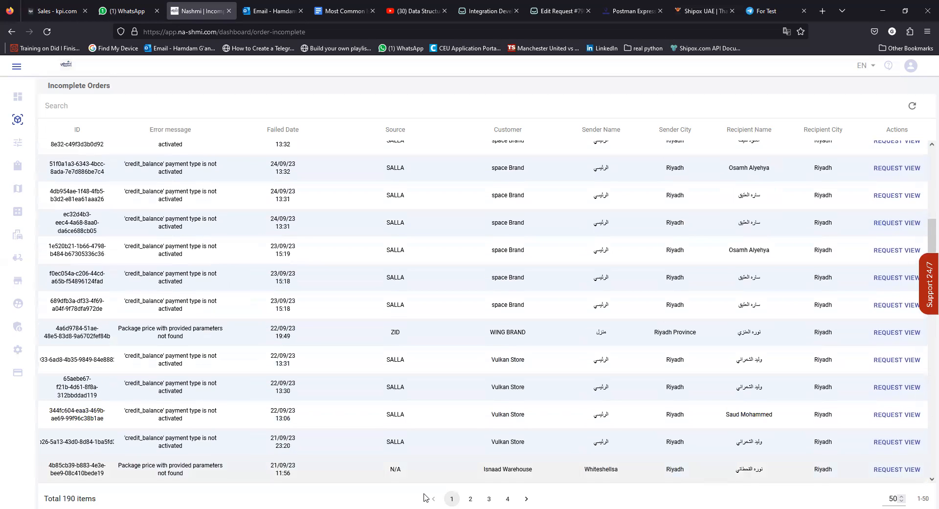
drag(76, 498, 61, 498)
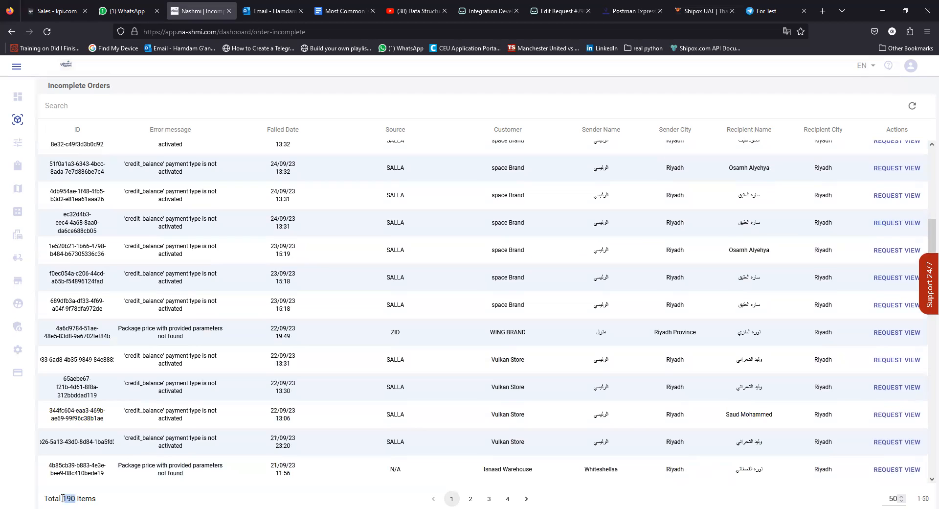
scroll(227, 420, up, 6)
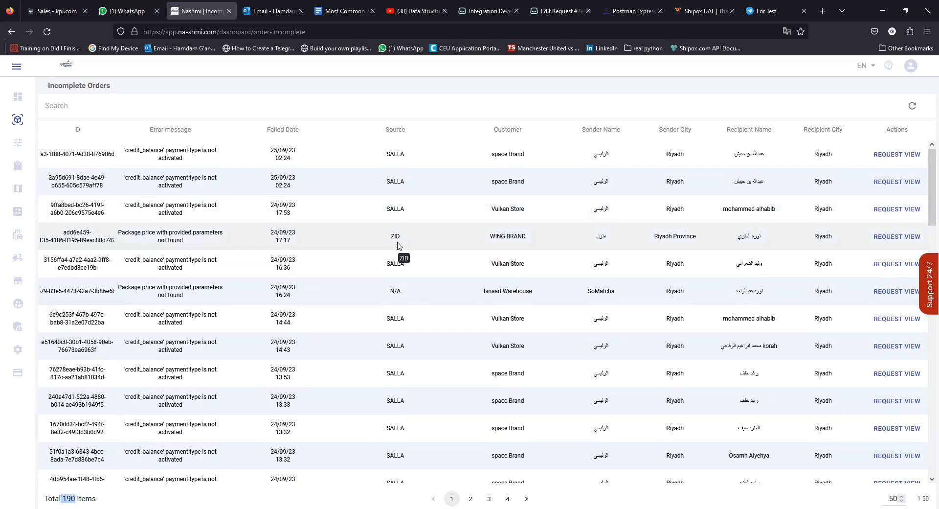
drag(191, 348, 136, 340)
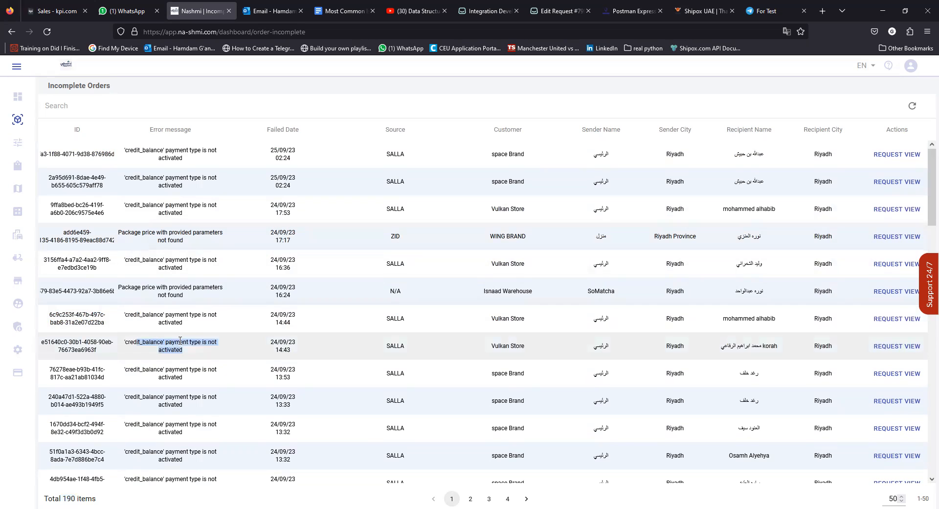
click(205, 341)
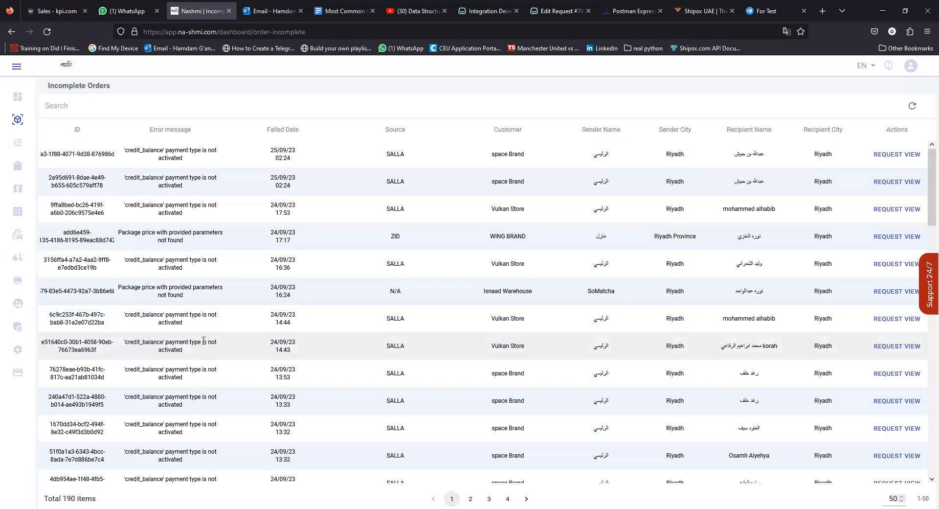
Show the Integration Development app's details down to its Token-secured Webhook URL.
click(480, 16)
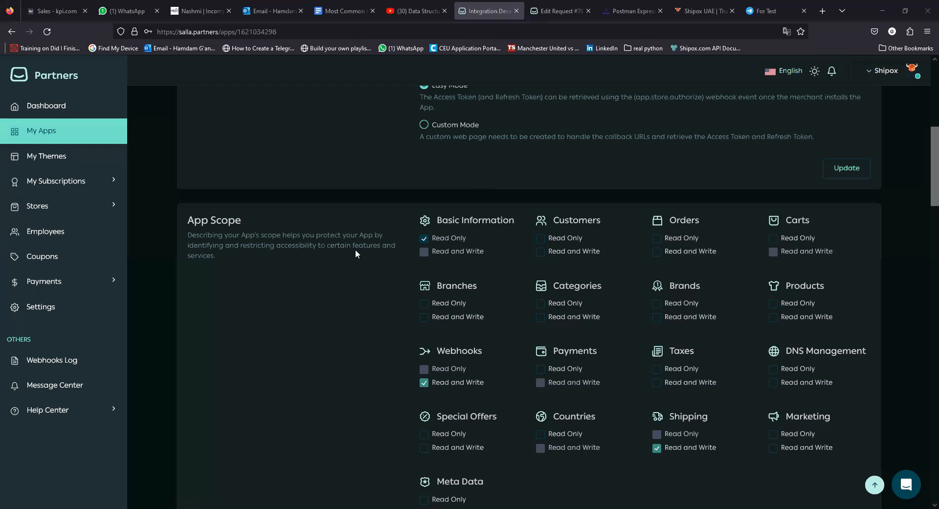
scroll(343, 265, up, 7)
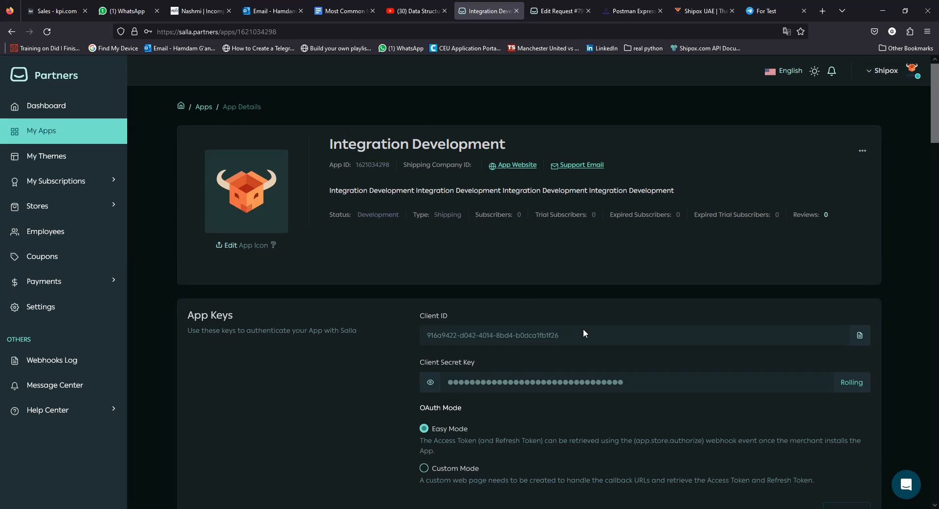
scroll(584, 329, down, 5)
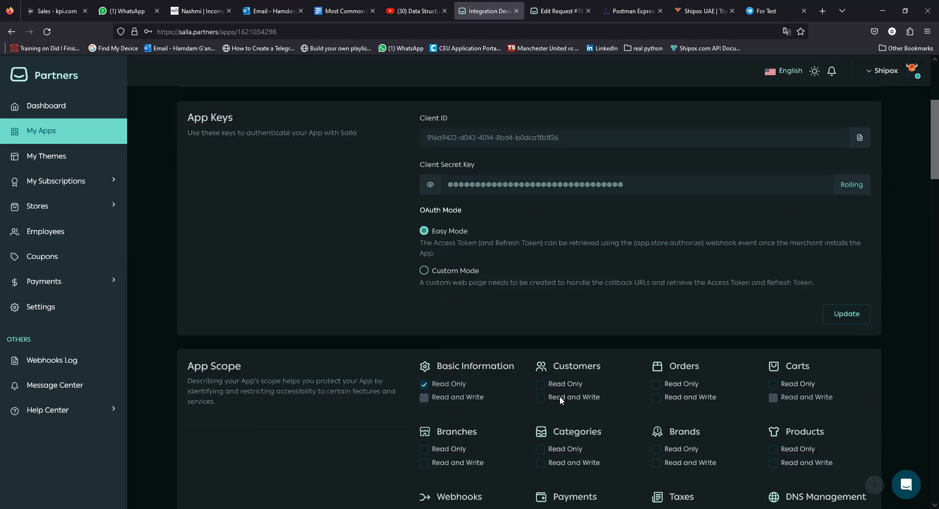
scroll(487, 243, up, 1)
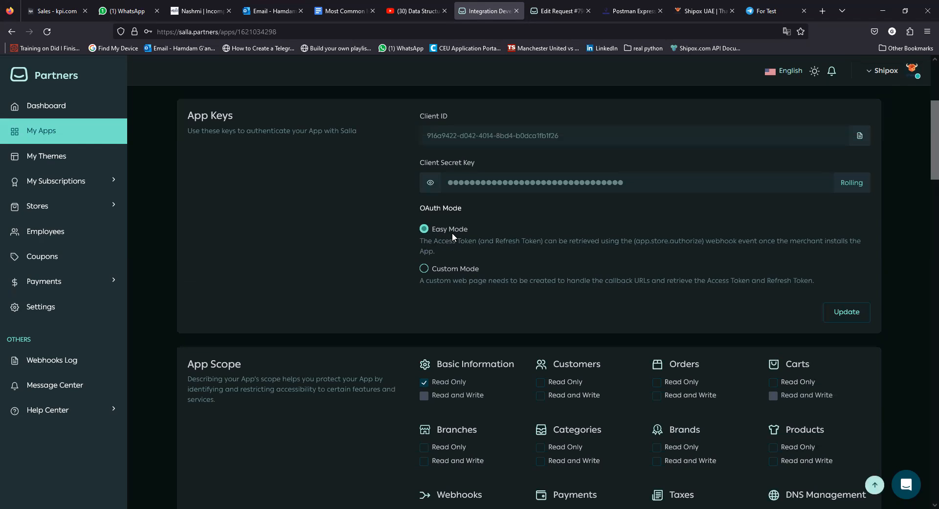
scroll(458, 349, down, 1)
scroll(564, 333, down, 2)
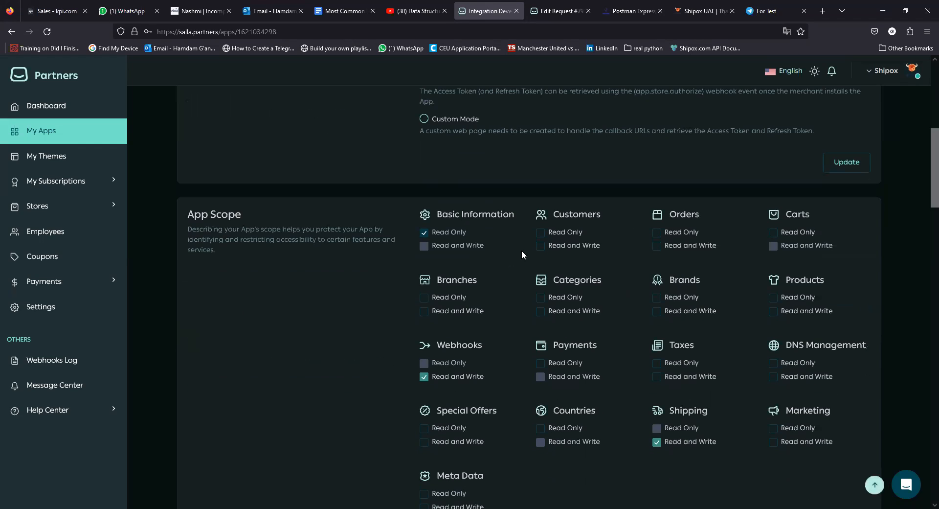
scroll(574, 366, down, 7)
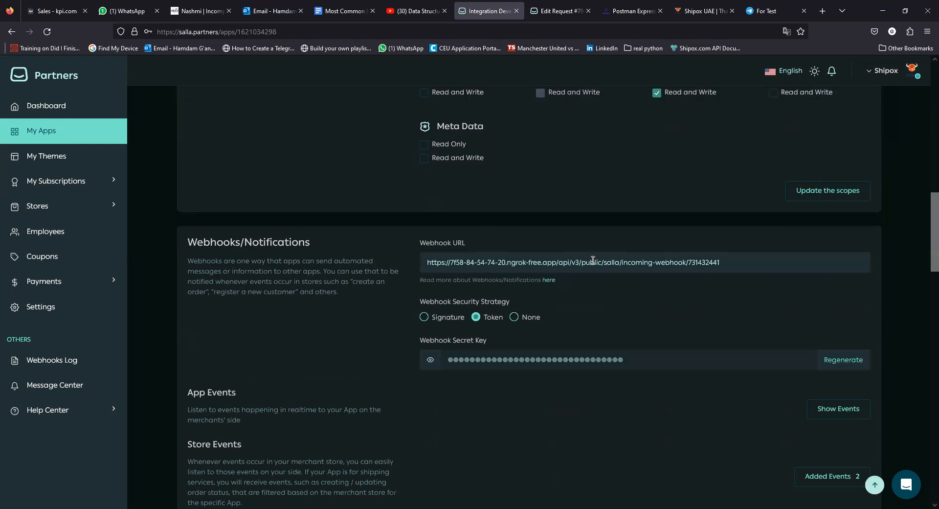
drag(732, 260, 418, 268)
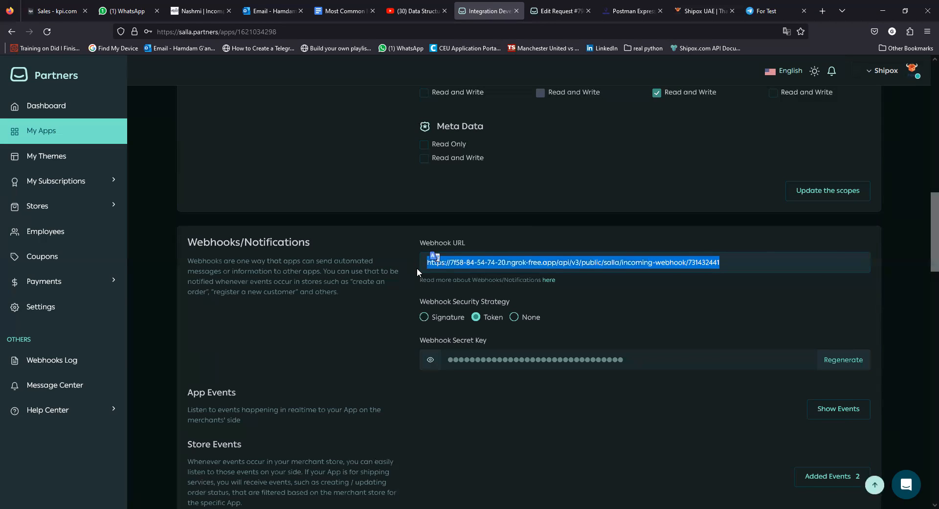
click(709, 262)
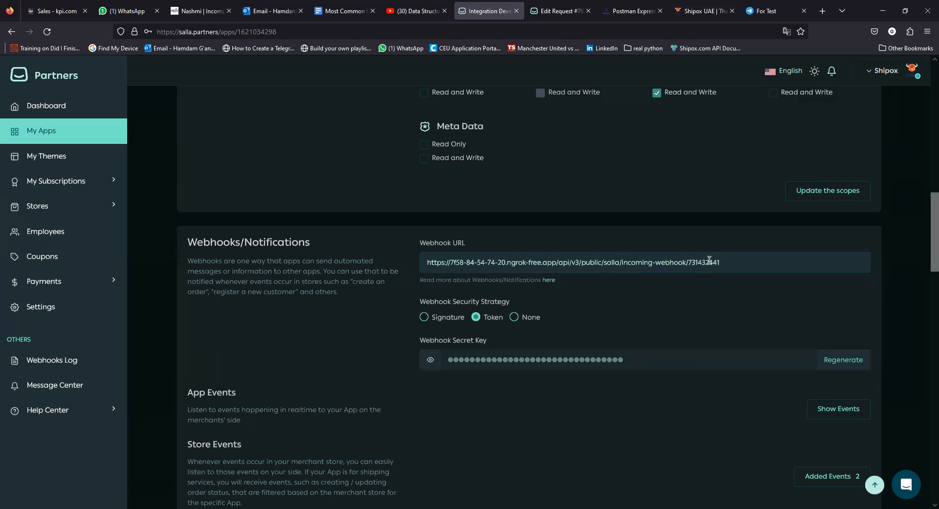
drag(720, 262, 691, 262)
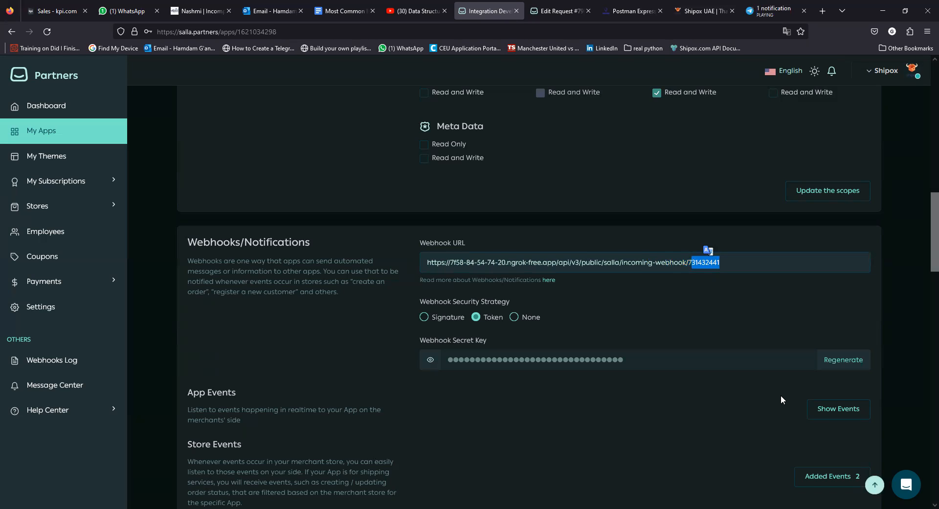
key(ctrl+9)
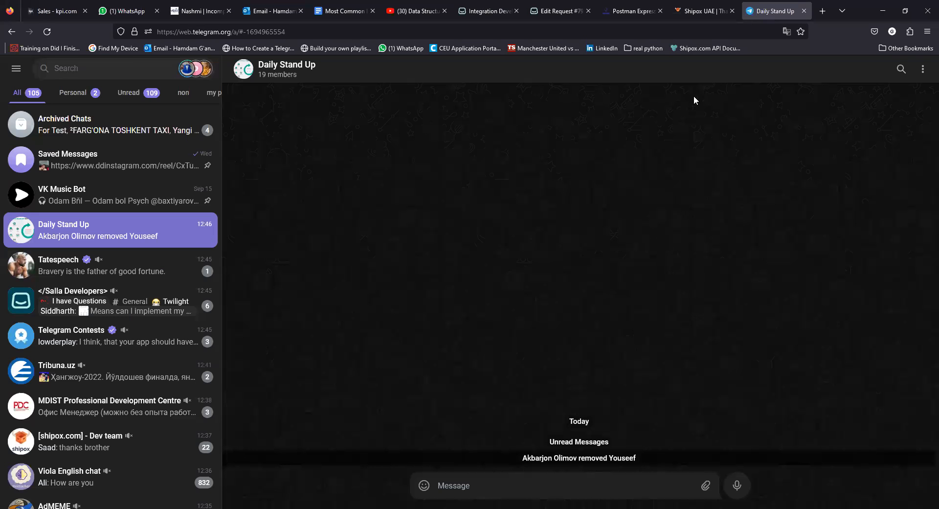
click(484, 12)
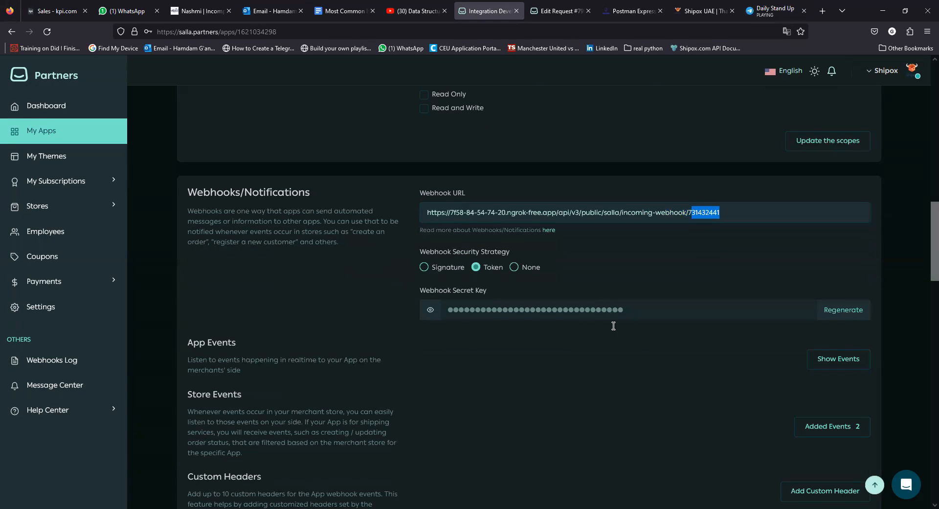
scroll(565, 348, down, 2)
scroll(488, 350, down, 5)
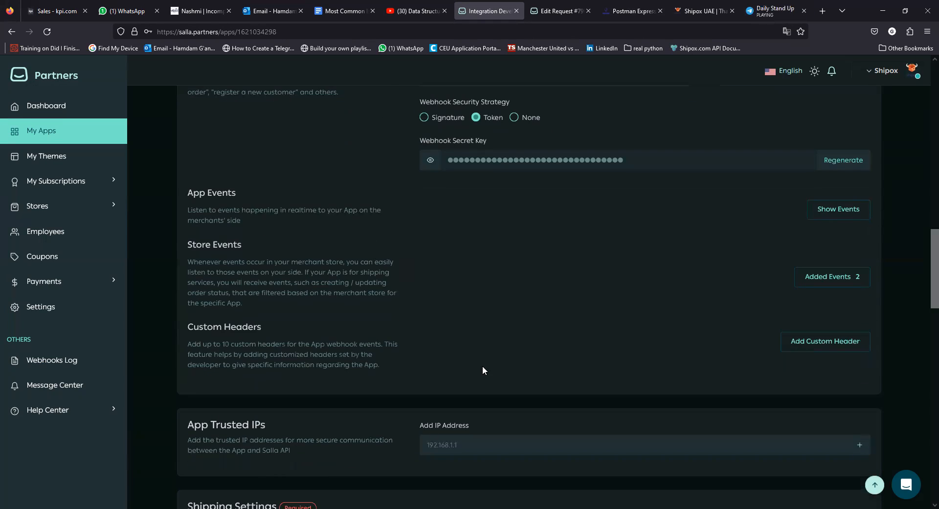
scroll(482, 368, down, 7)
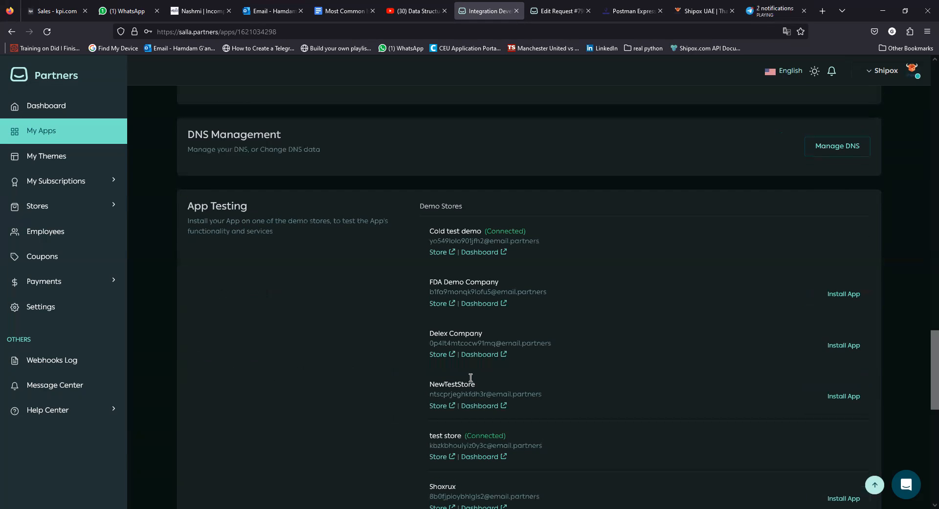
scroll(477, 379, down, 7)
scroll(484, 377, down, 3)
scroll(434, 271, up, 17)
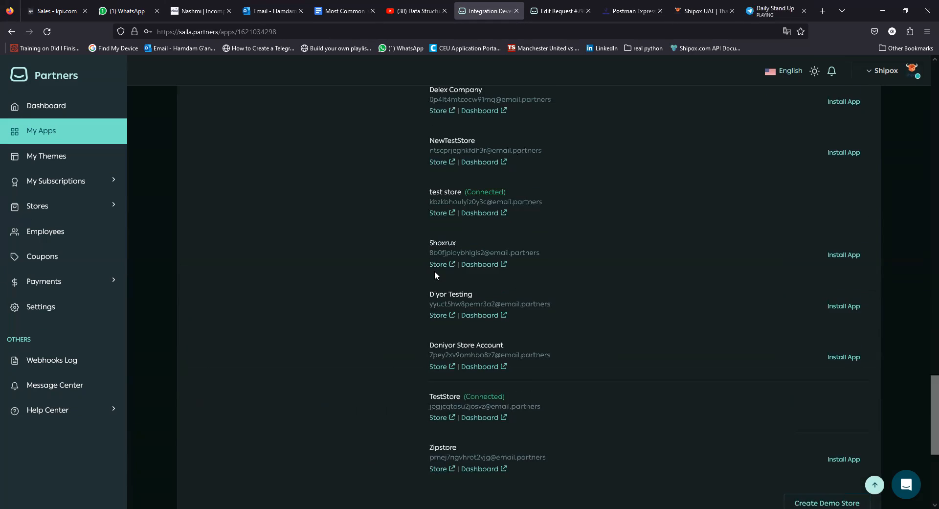
scroll(459, 325, up, 3)
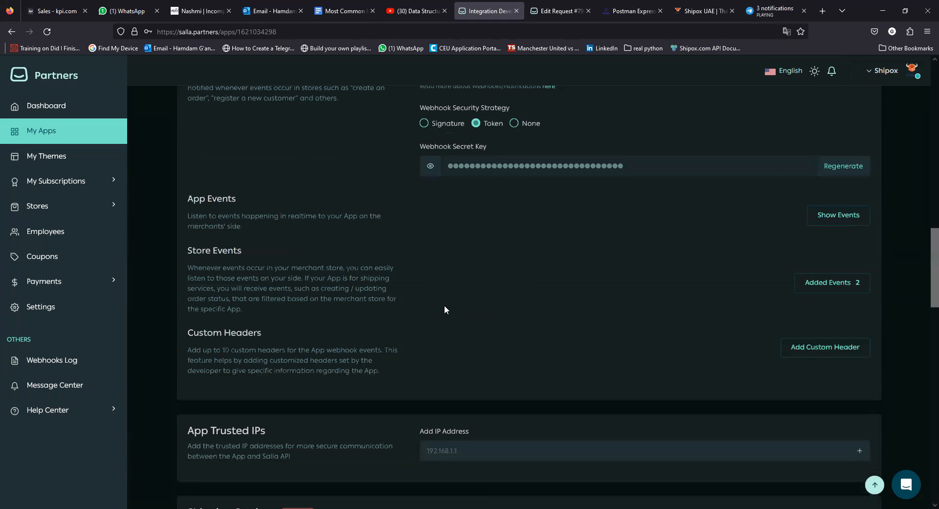
scroll(440, 342, up, 5)
scroll(436, 412, up, 11)
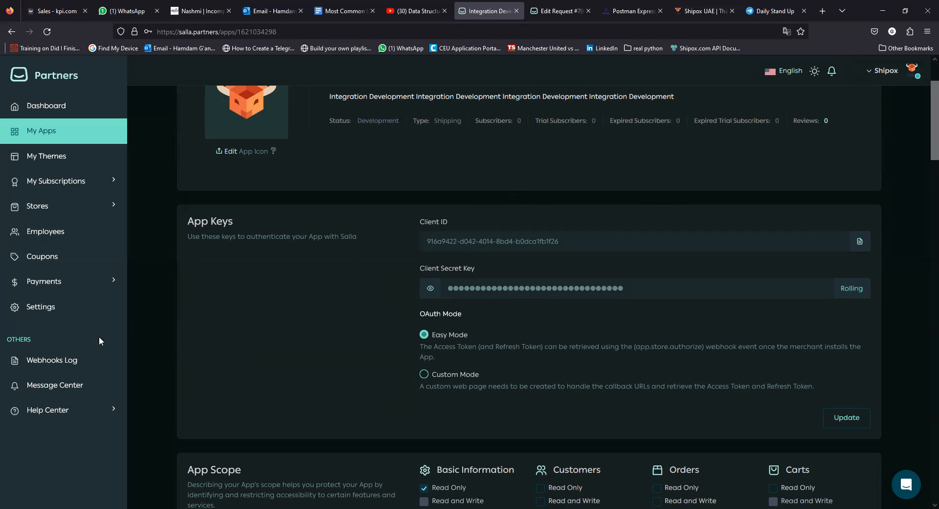
Open the Webhooks Log, save the browser login, and review the 404 shipment cancellation events.
click(55, 361)
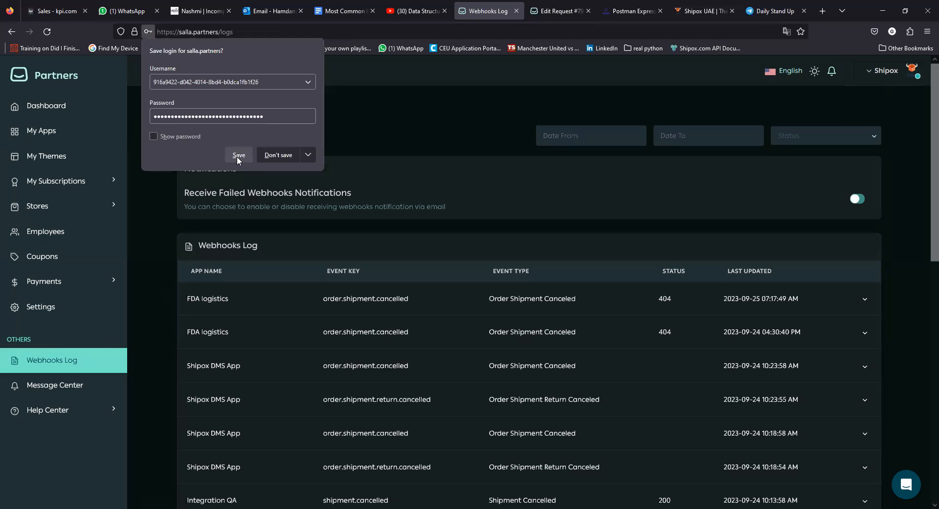
click(238, 155)
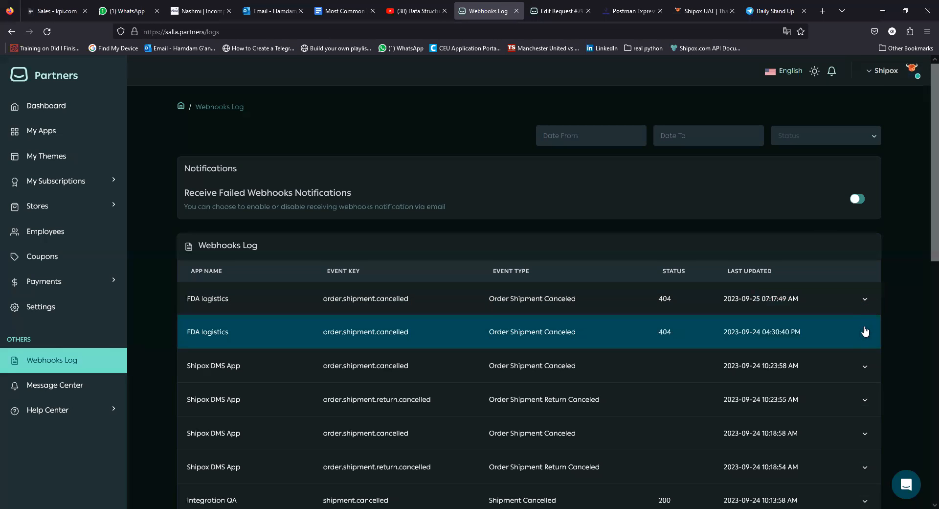
scroll(485, 356, down, 1)
scroll(636, 289, down, 1)
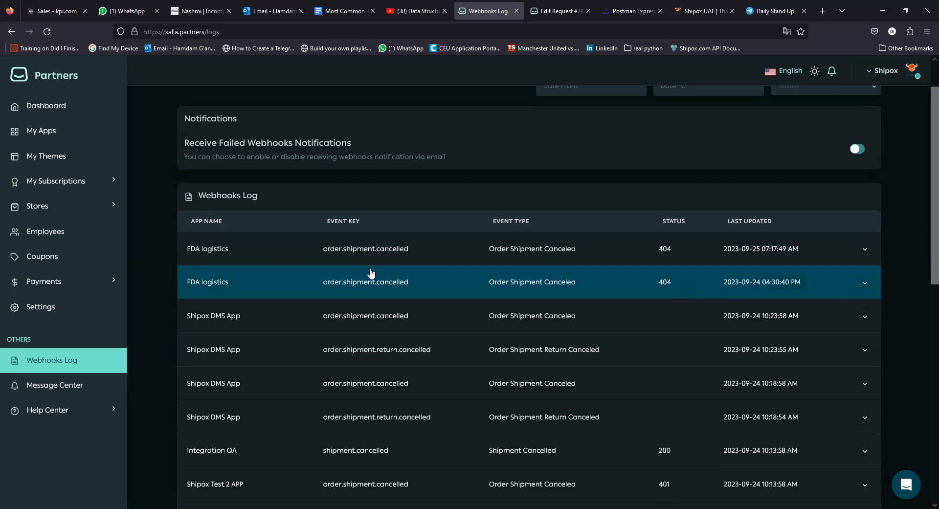
scroll(562, 284, down, 2)
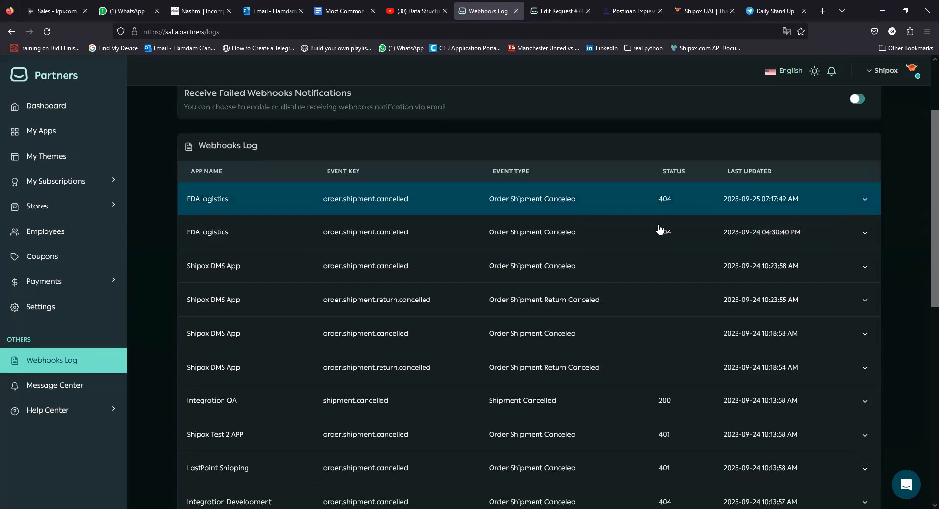
scroll(646, 259, down, 2)
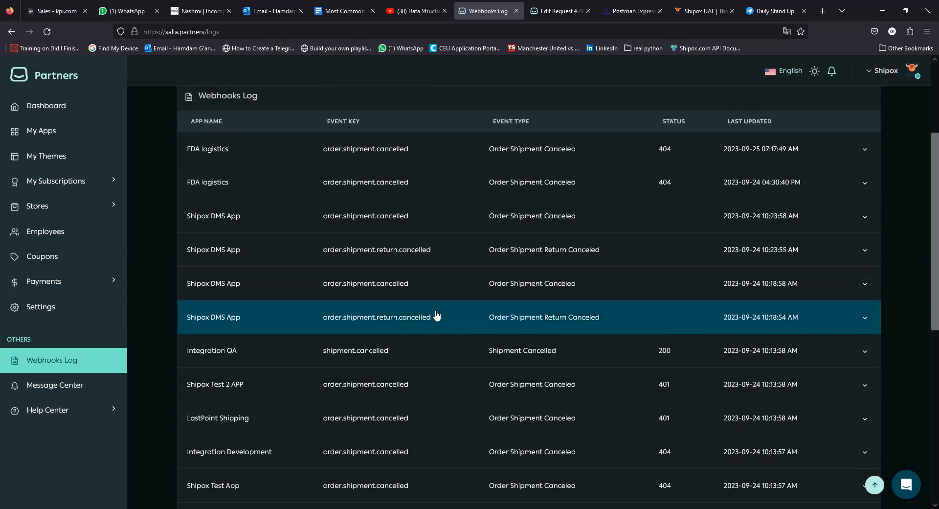
scroll(409, 317, down, 1)
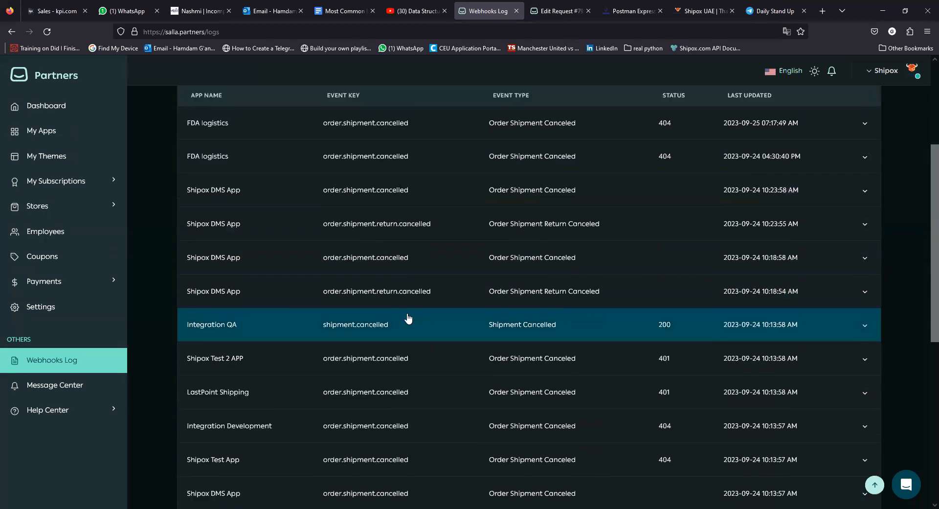
scroll(408, 318, down, 5)
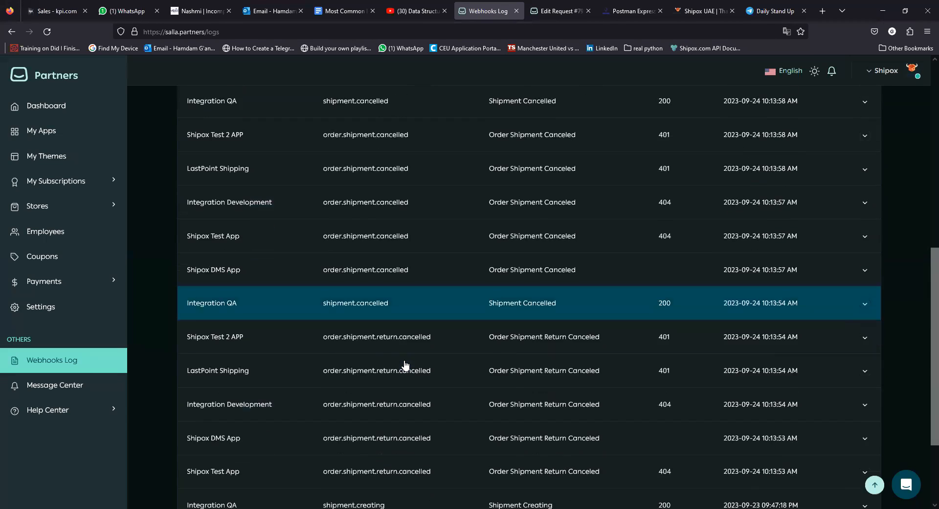
scroll(405, 367, down, 2)
scroll(406, 433, down, 1)
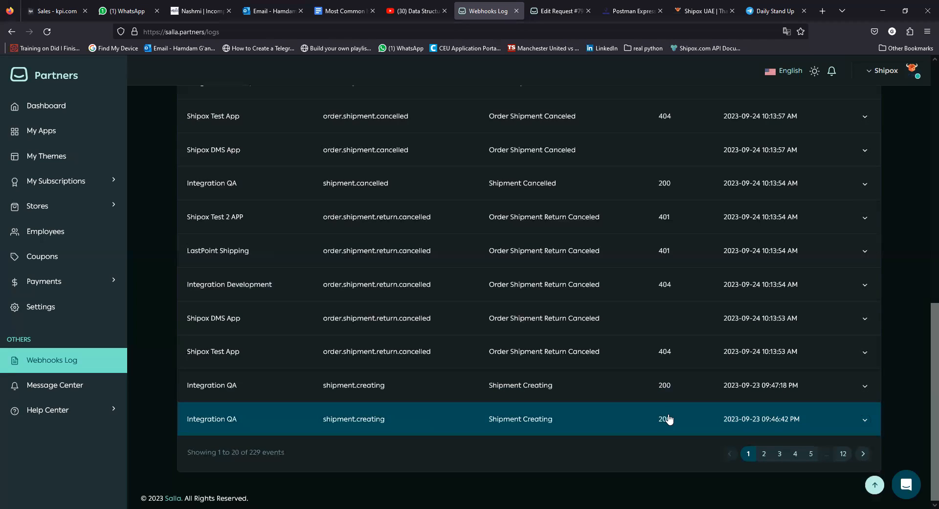
scroll(591, 338, up, 10)
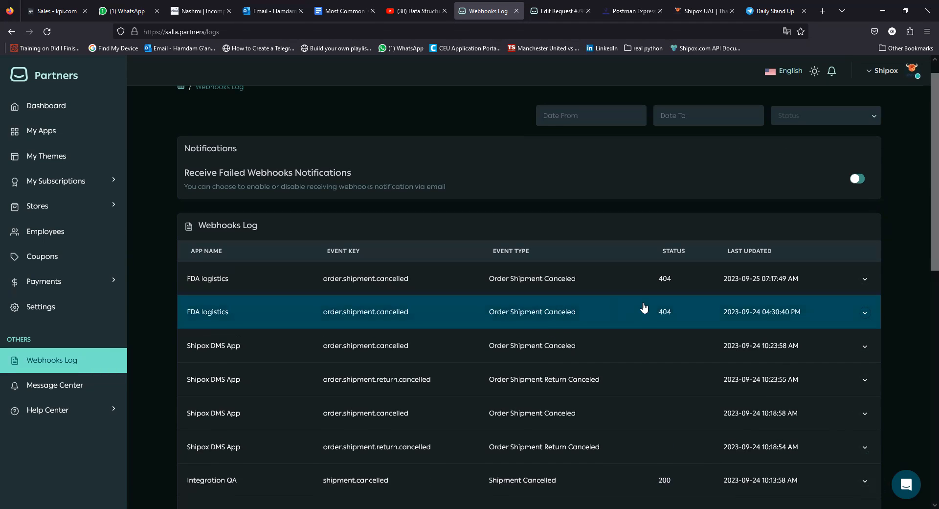
Scroll through the Webhooks Log back to the top and go to My Apps.
scroll(644, 307, down, 9)
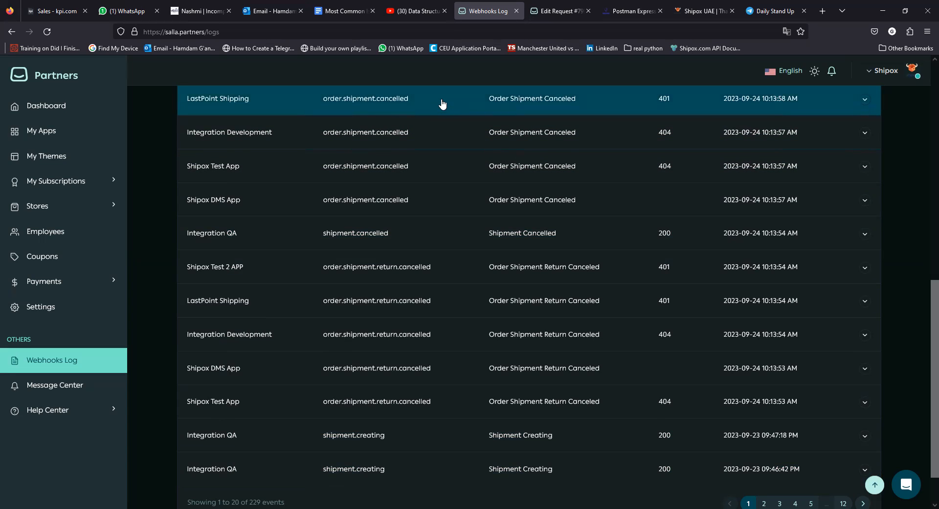
scroll(425, 164, up, 4)
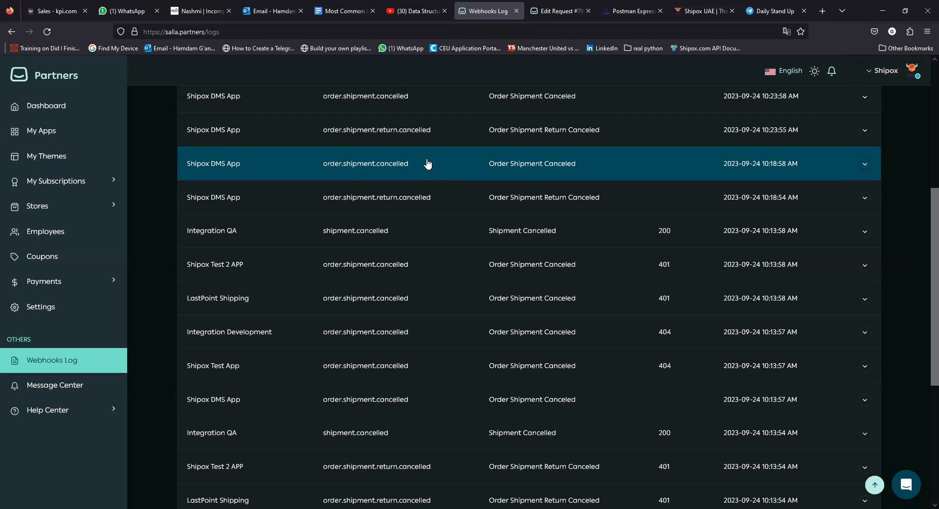
scroll(427, 163, up, 5)
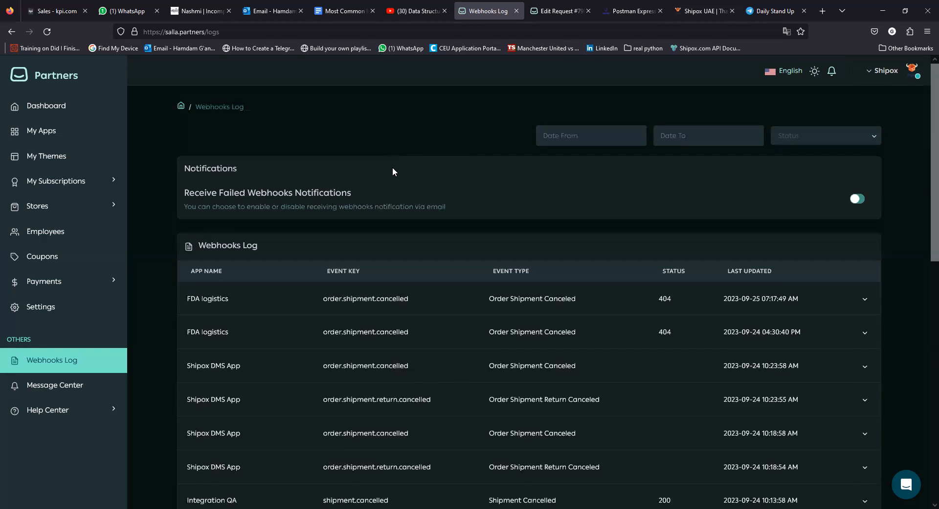
click(49, 141)
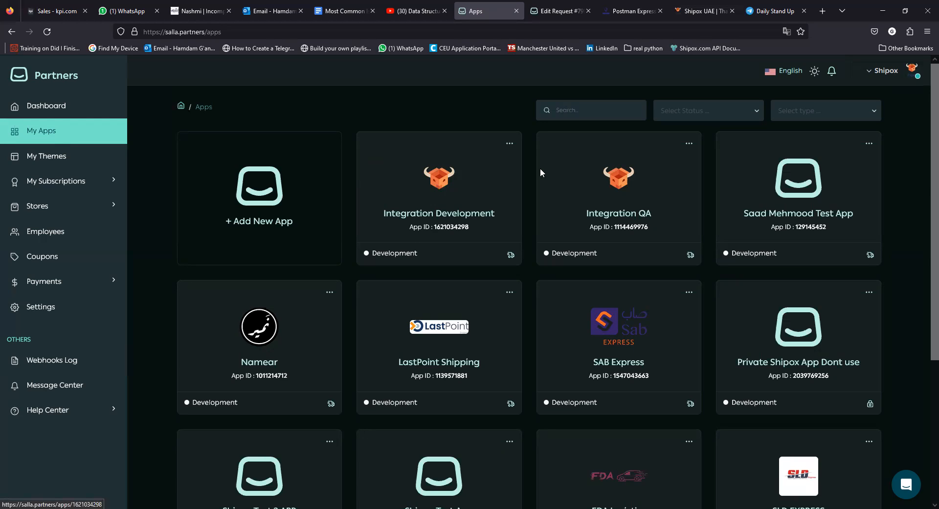
Open the Integration QA app and scroll to its App Scope section.
click(622, 174)
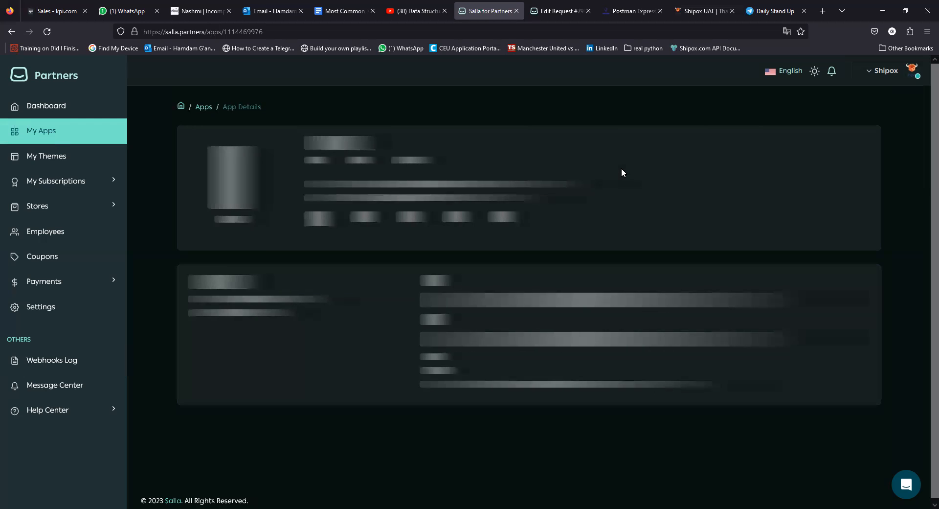
scroll(621, 168, down, 10)
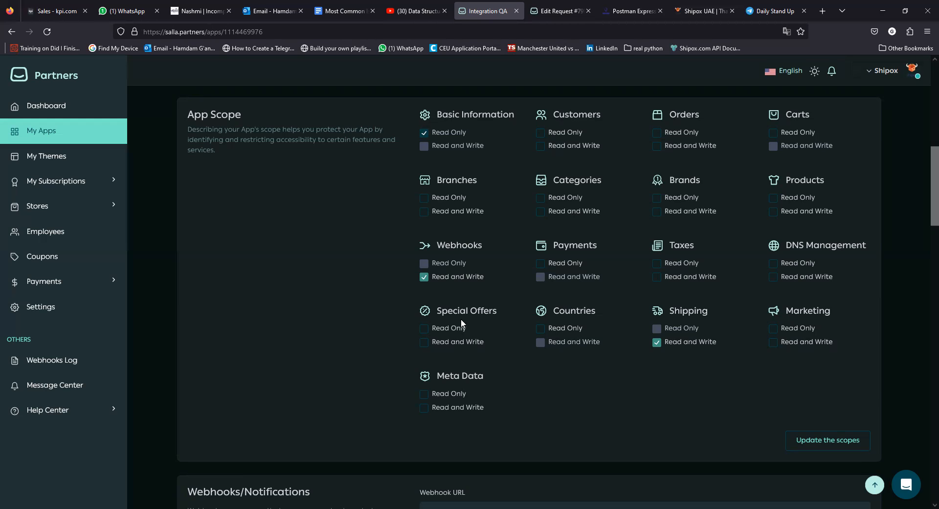
scroll(497, 362, down, 6)
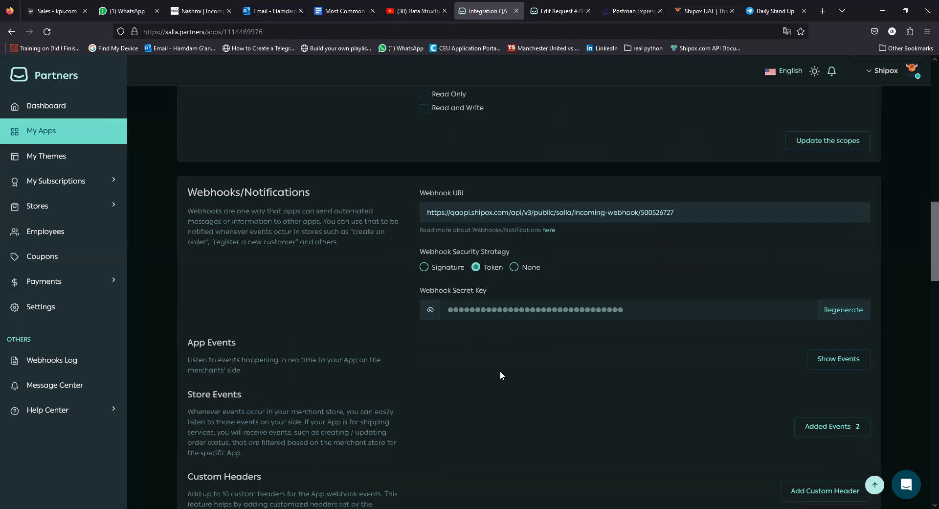
scroll(500, 387, down, 2)
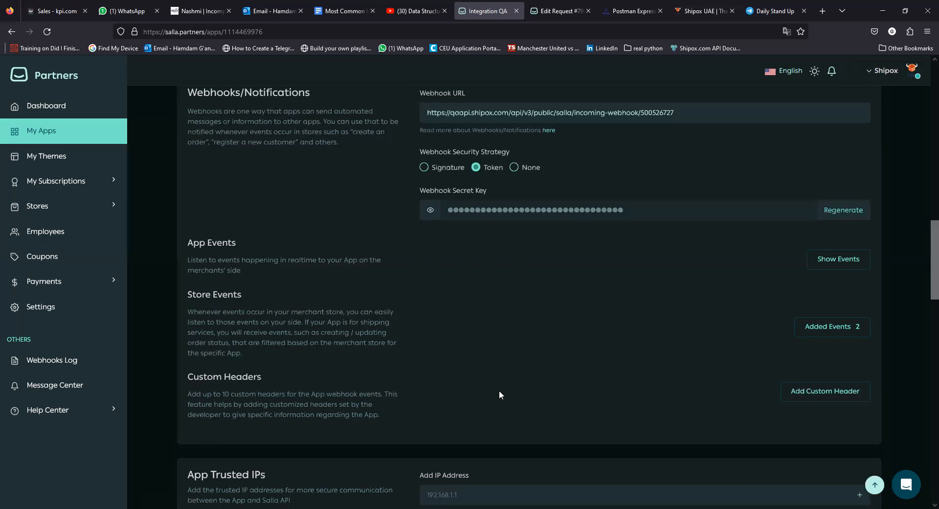
scroll(499, 394, up, 2)
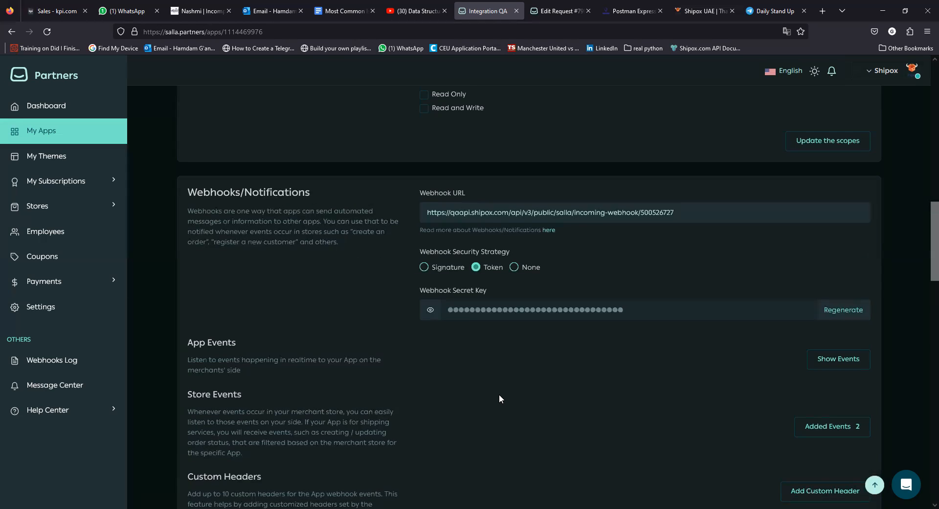